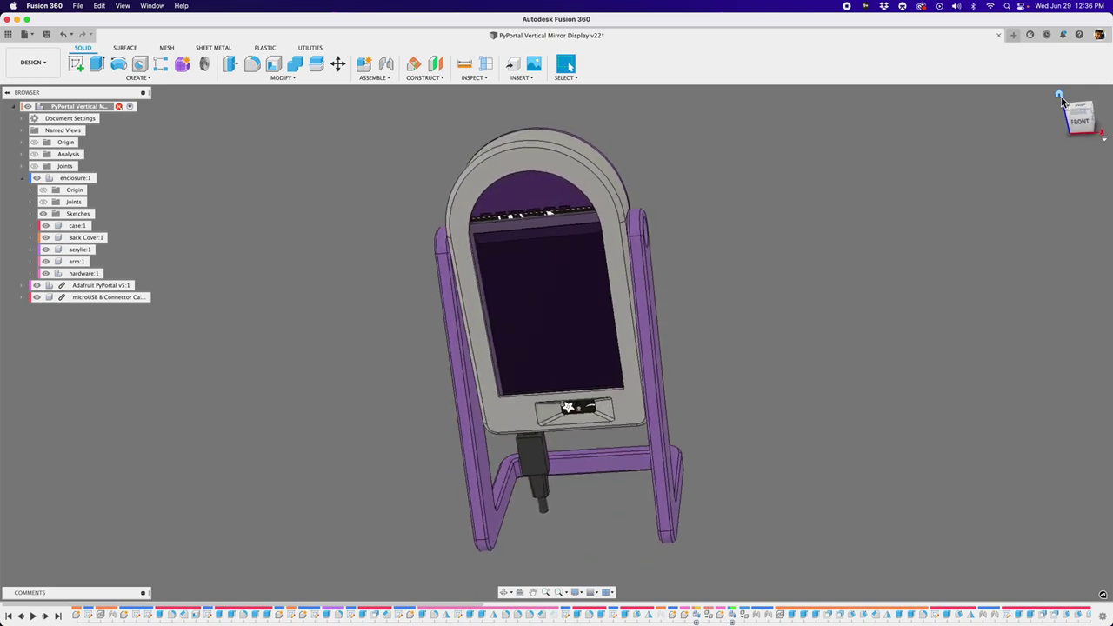
Step: Turn to a closer left-front view and hide Back Cover:1 to reveal the board
{"action": "left_click", "coordinate": [1060, 96]}
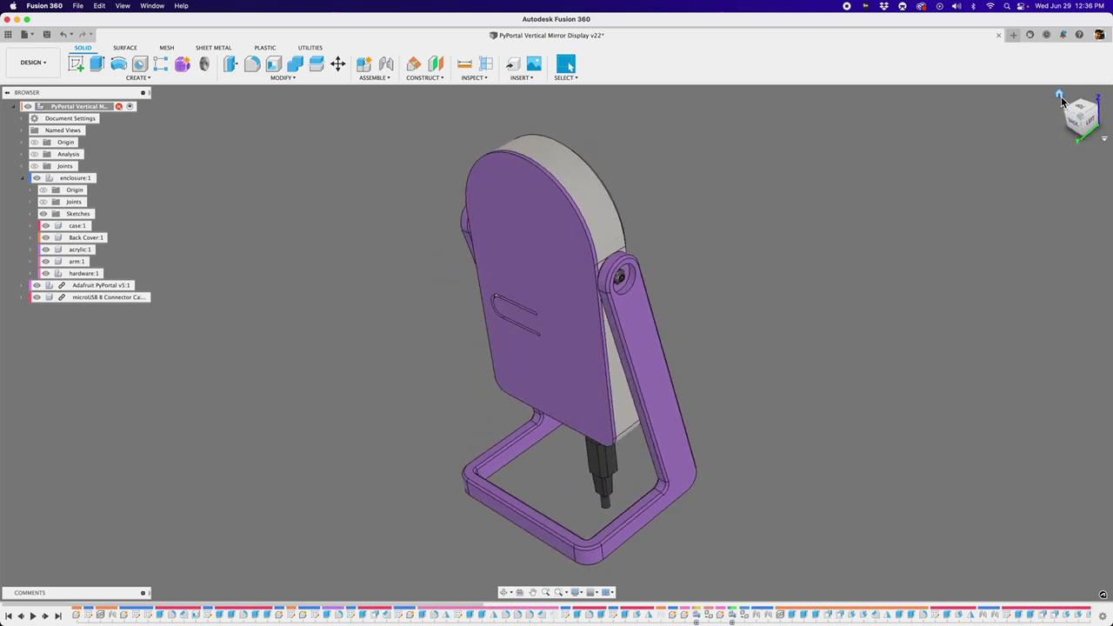
{"action": "left_click", "coordinate": [1060, 95]}
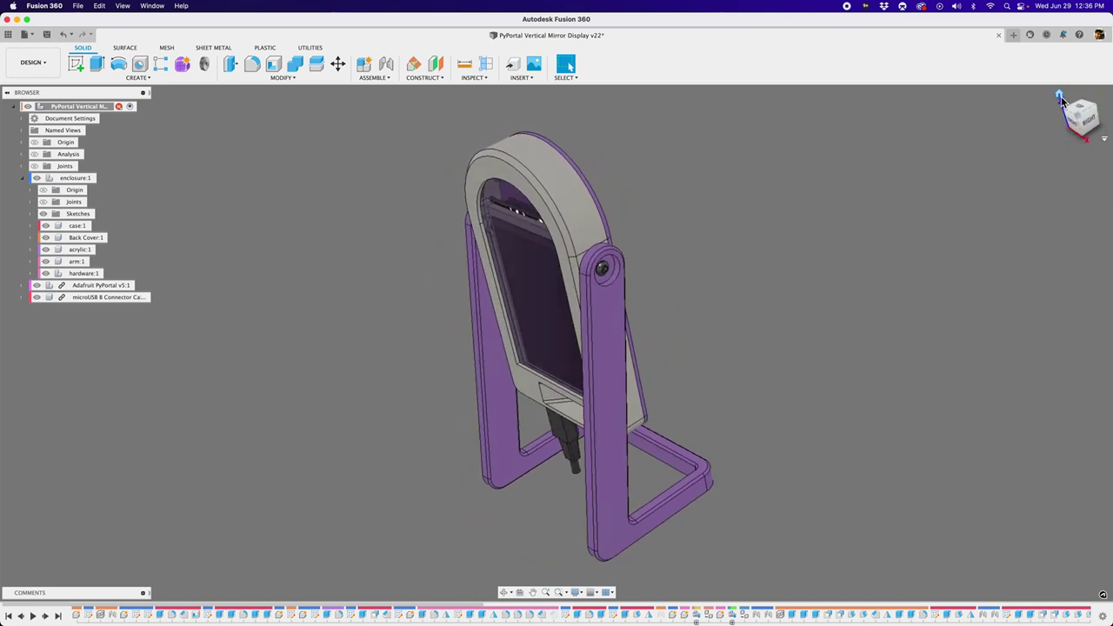
{"action": "left_click", "coordinate": [1062, 101]}
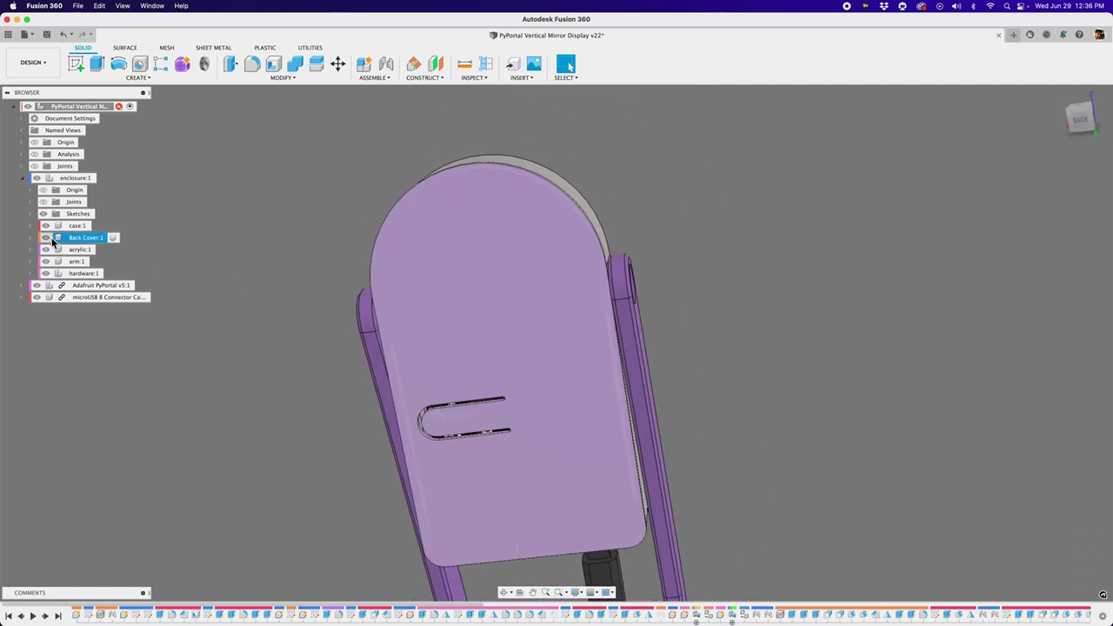
{"action": "left_click", "coordinate": [47, 237]}
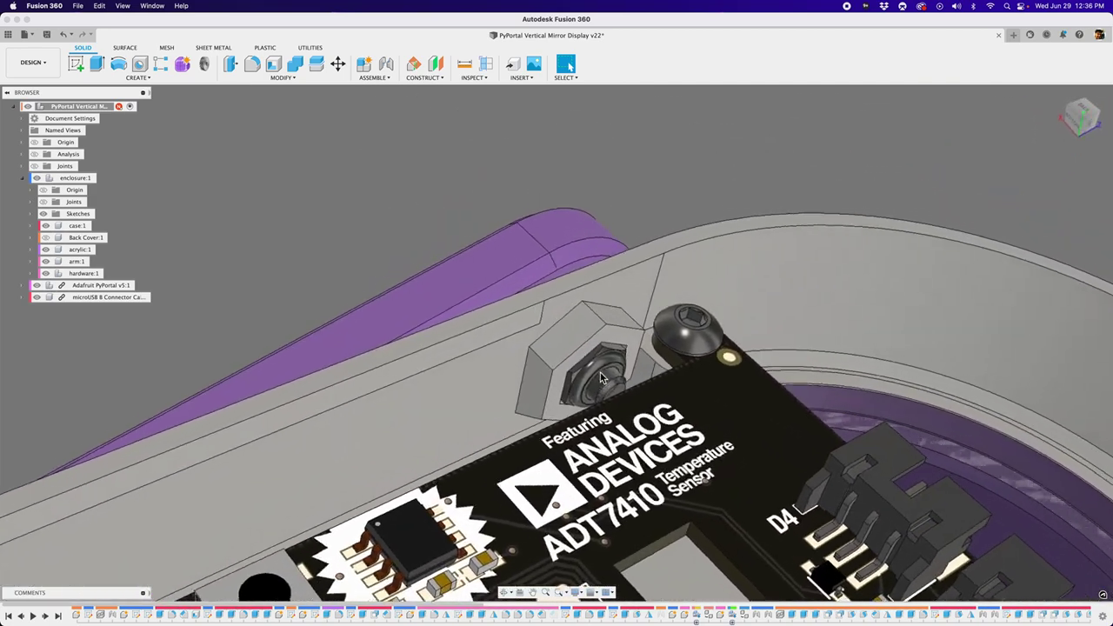
Step: Inspect the hex nut's top face, the bracket's bottom face and the board's edge face
{"action": "left_click", "coordinate": [583, 334]}
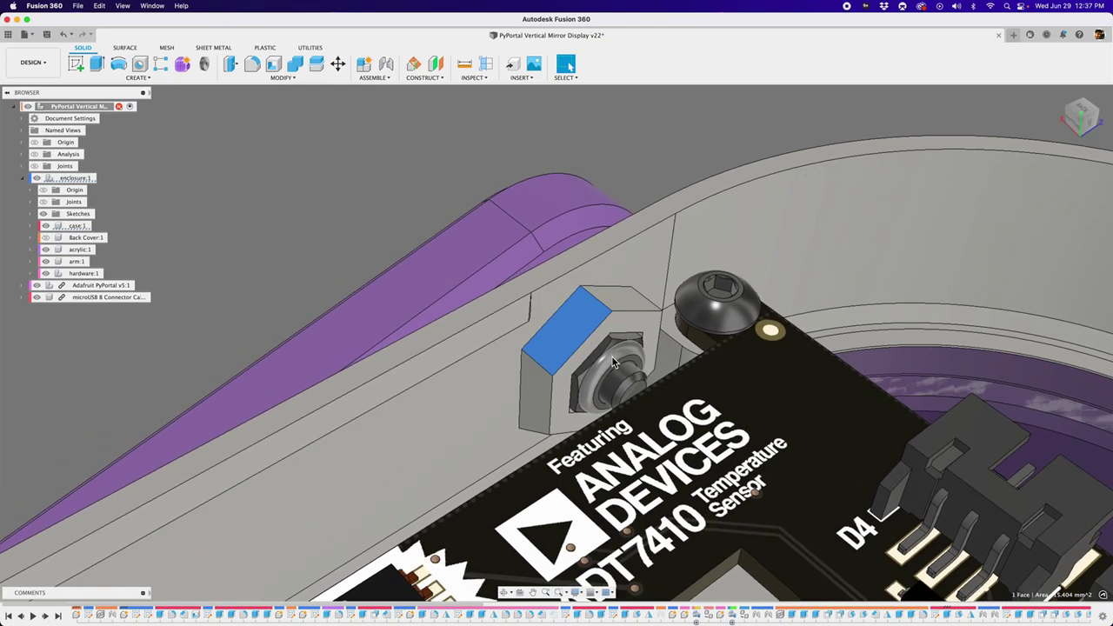
{"action": "left_click", "coordinate": [422, 184]}
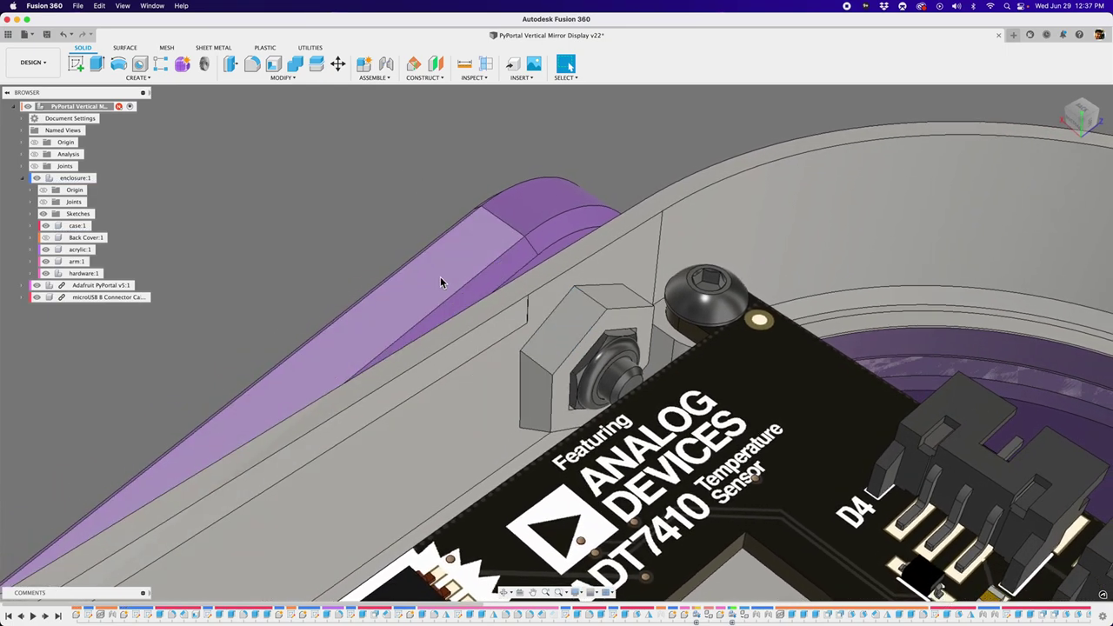
{"action": "middle_click_drag", "start_coordinate": [440, 276], "coordinate": [595, 344], "text": "shift"}
{"action": "left_click", "coordinate": [539, 439]}
{"action": "left_click", "coordinate": [498, 374]}
{"action": "scroll", "coordinate": [594, 345], "scroll_direction": "down", "scroll_amount": 3}
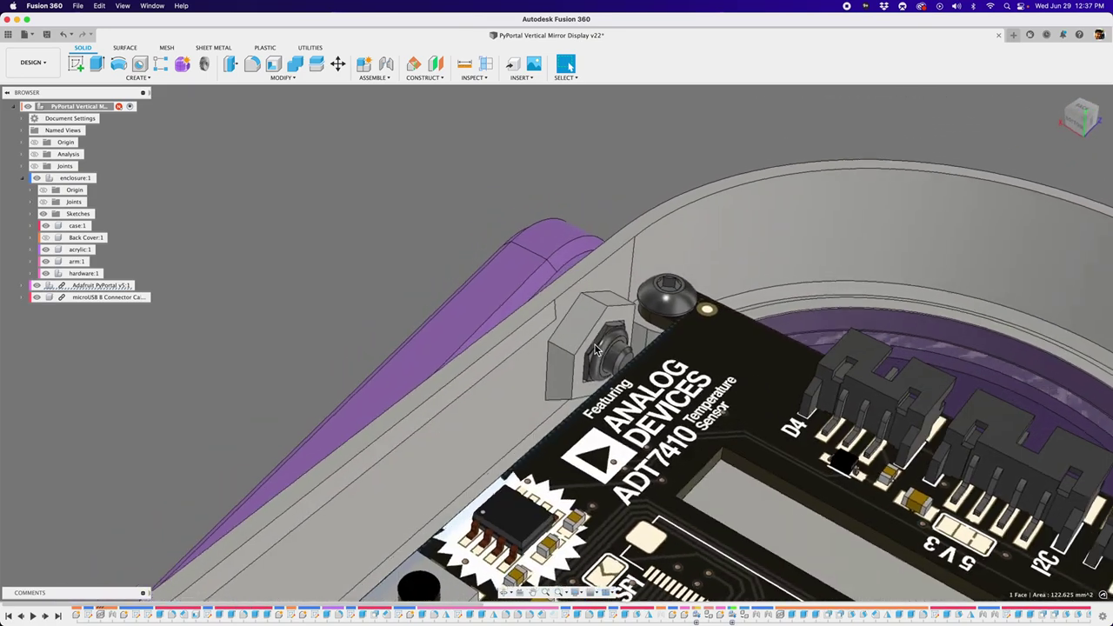
{"action": "scroll", "coordinate": [595, 347], "scroll_direction": "down", "scroll_amount": 3}
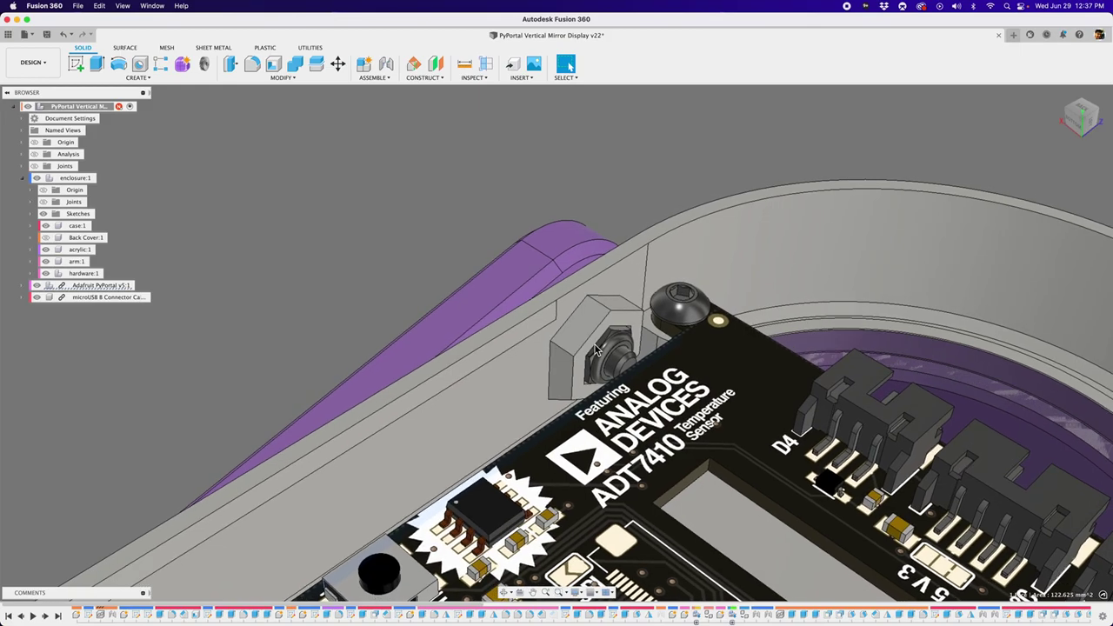
{"action": "middle_click_drag", "start_coordinate": [594, 348], "coordinate": [745, 103], "text": "shift"}
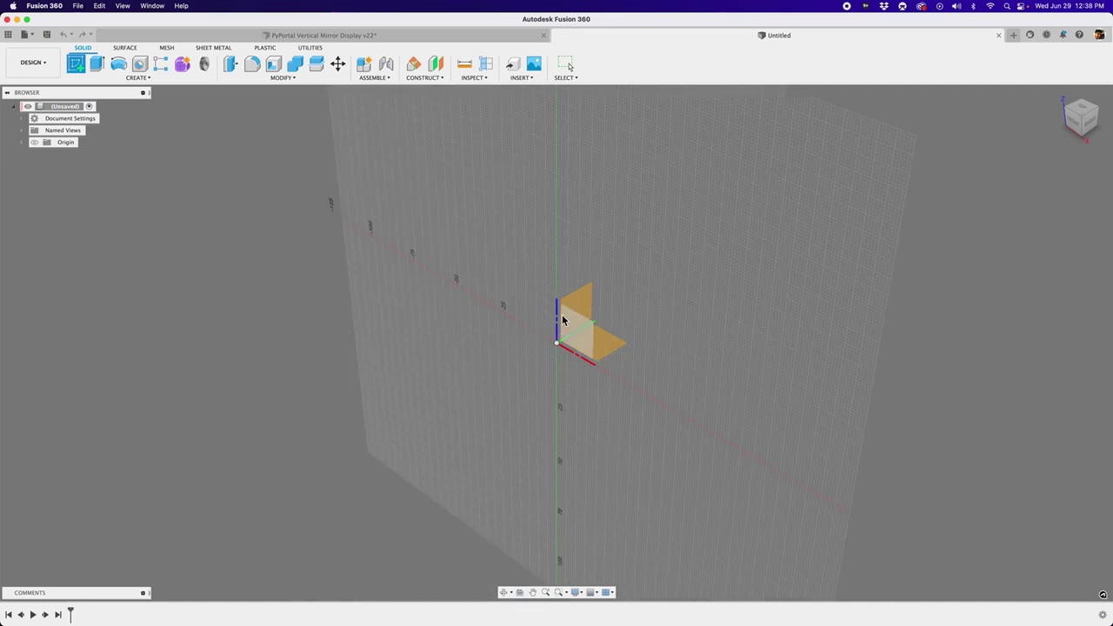
Step: Sketch a 50 mm square on the XY plane and extrude it 1.5 mm
{"action": "left_click", "coordinate": [603, 344]}
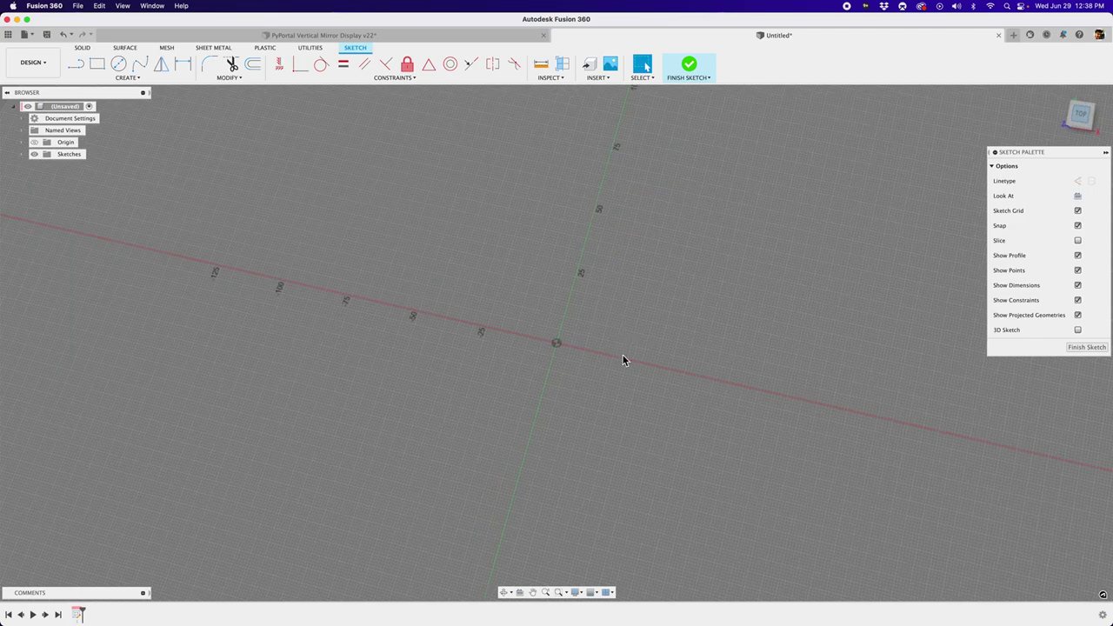
{"action": "key", "text": "r"}
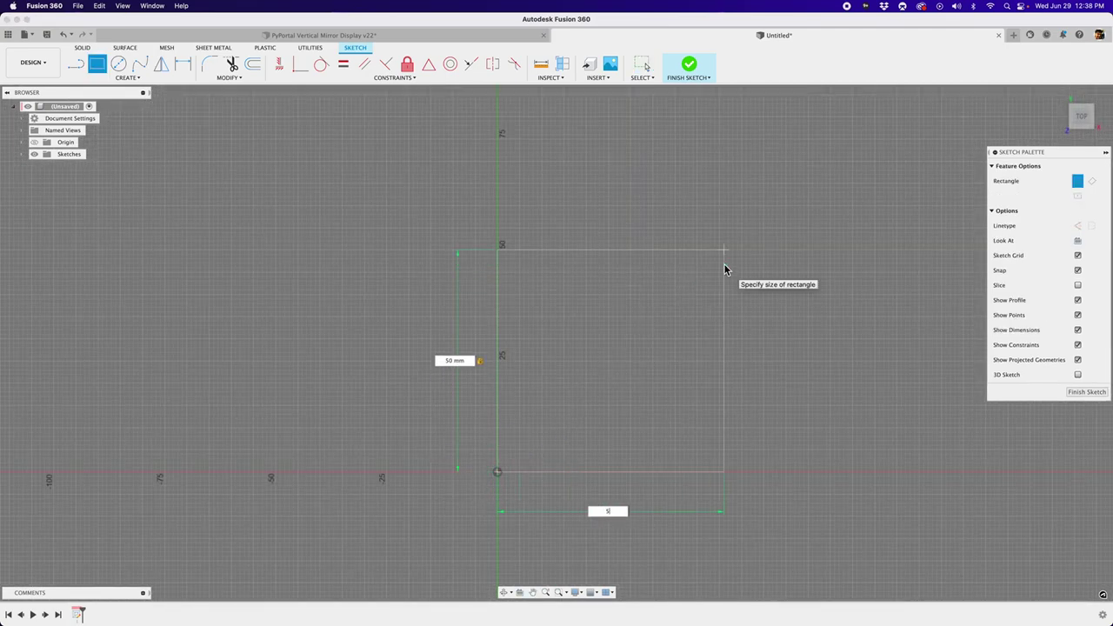
{"action": "key", "text": "e"}
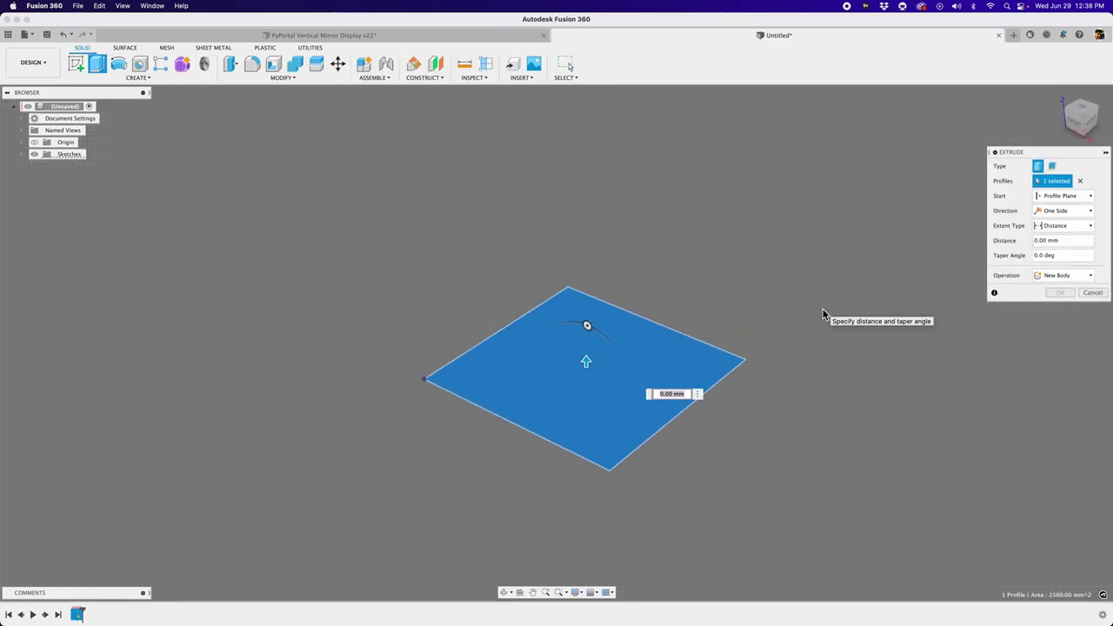
{"action": "type", "text": "1.5"}
{"action": "key", "text": "Return"}
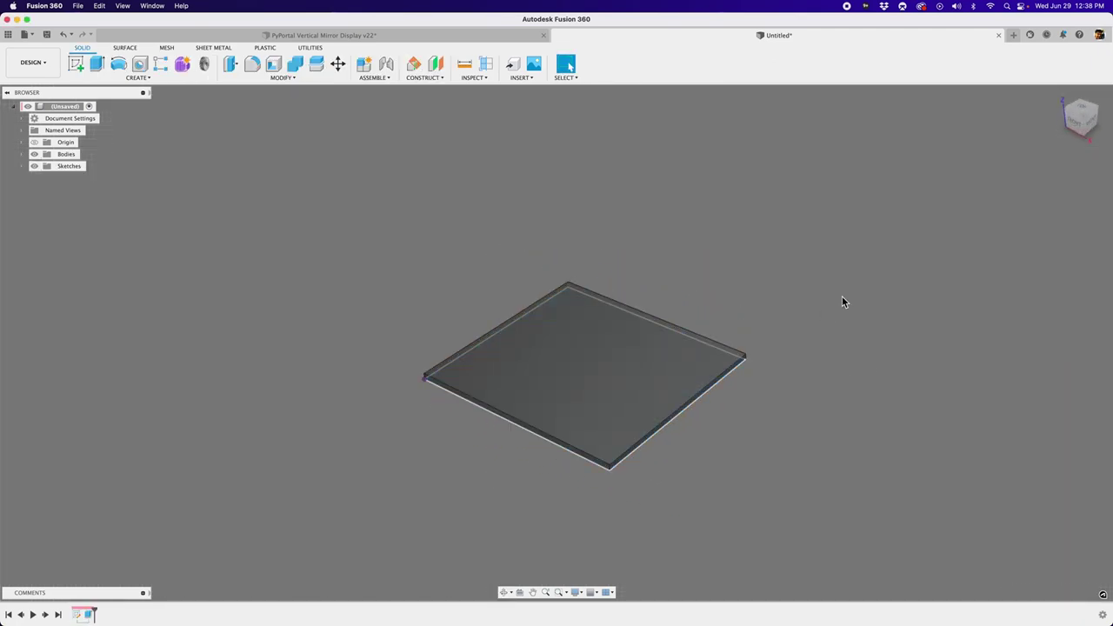
Step: Check the plate from a low front view and reopen its extrusion for editing
{"action": "middle_click_drag", "start_coordinate": [326, 329], "coordinate": [370, 318], "text": "shift"}
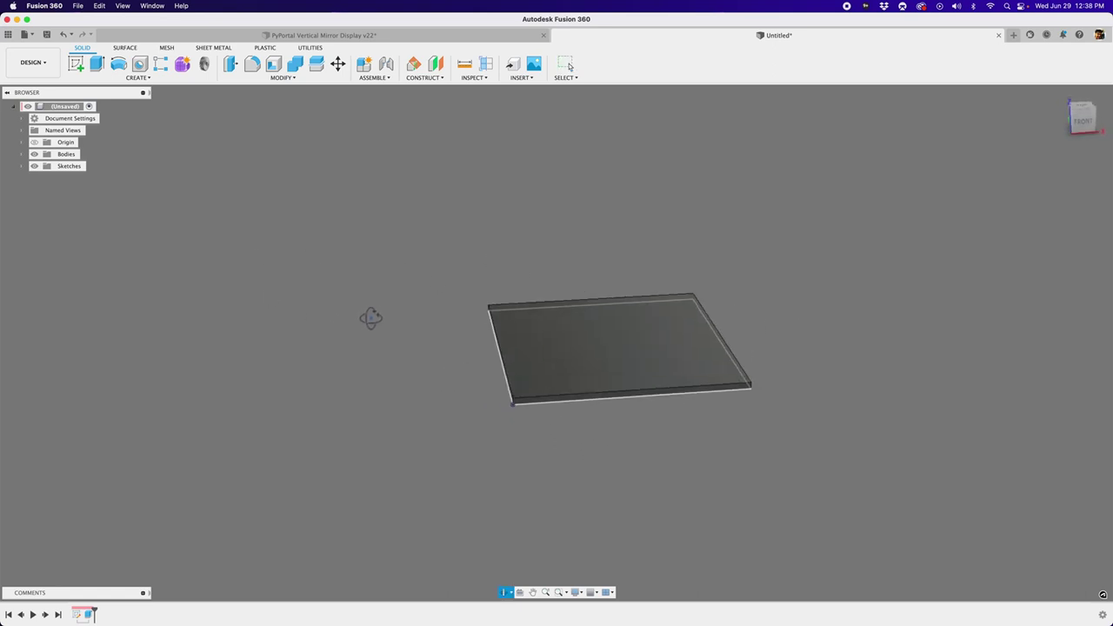
{"action": "left_click", "coordinate": [543, 357]}
{"action": "left_click", "coordinate": [374, 321]}
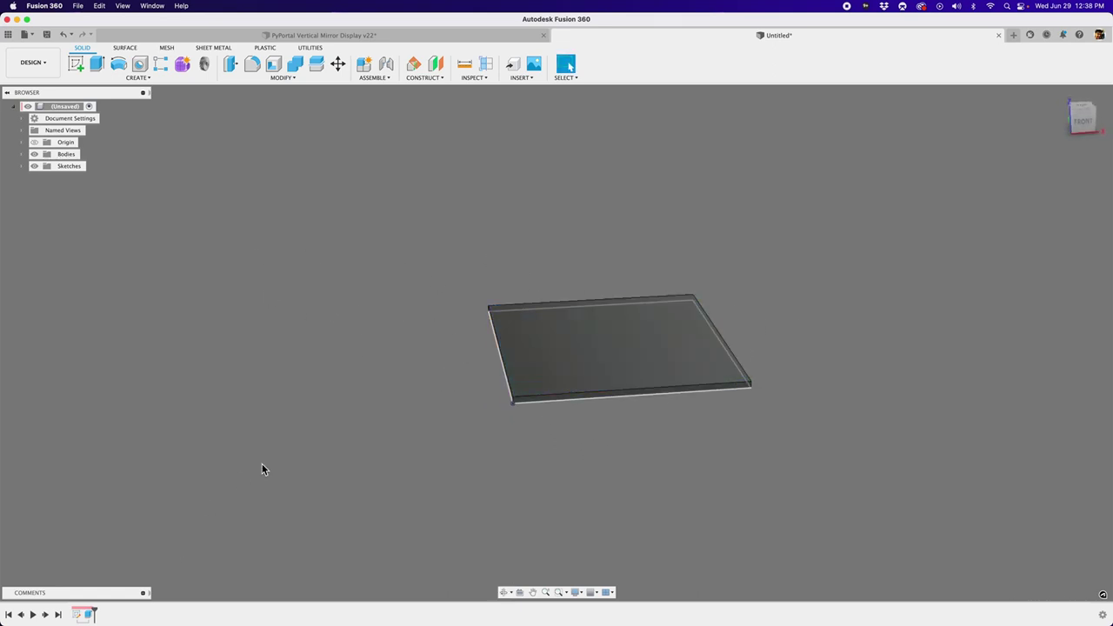
{"action": "double_click", "coordinate": [90, 614]}
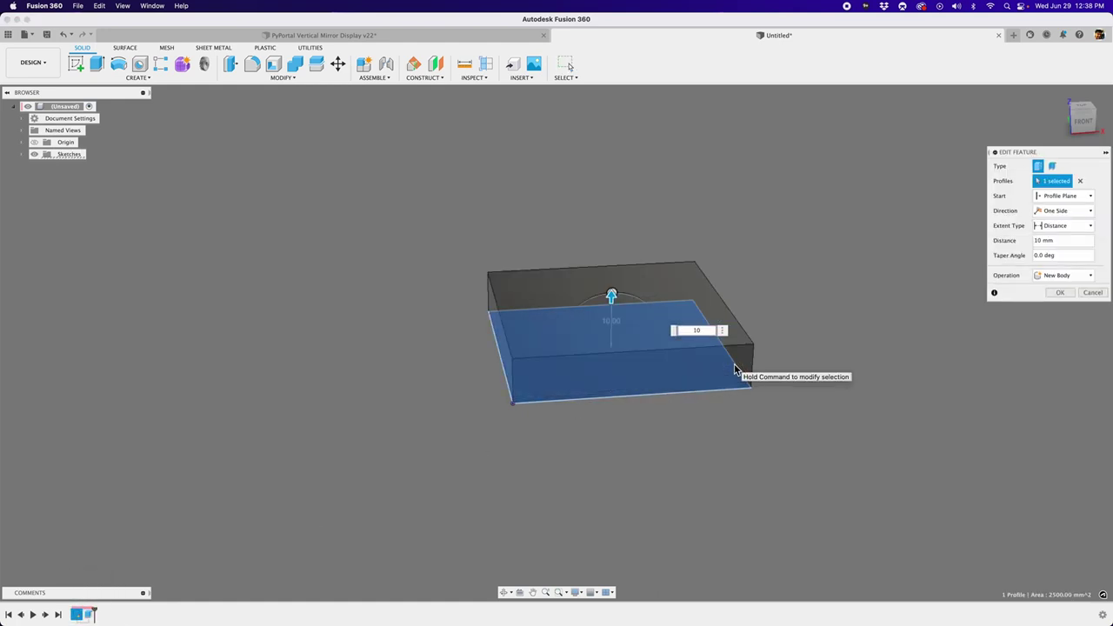
Step: Raise the extrusion to 12 mm and shell the block with its top face removed
{"action": "key", "text": "BackSpace"}
{"action": "type", "text": "2"}
{"action": "key", "text": "Return"}
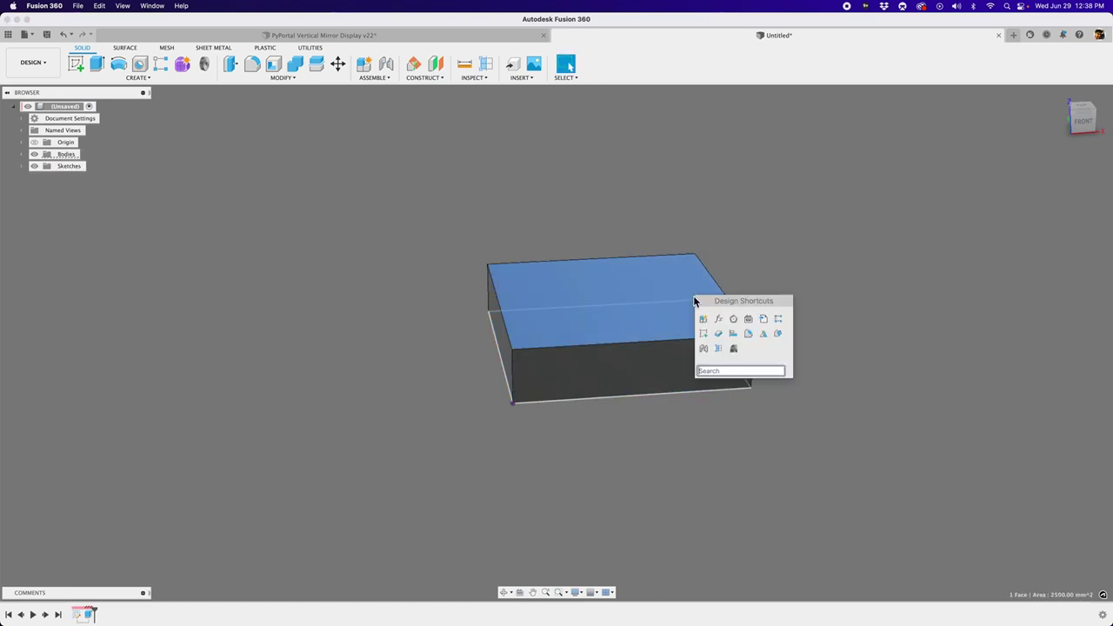
{"action": "type", "text": "shell"}
{"action": "key", "text": "Return"}
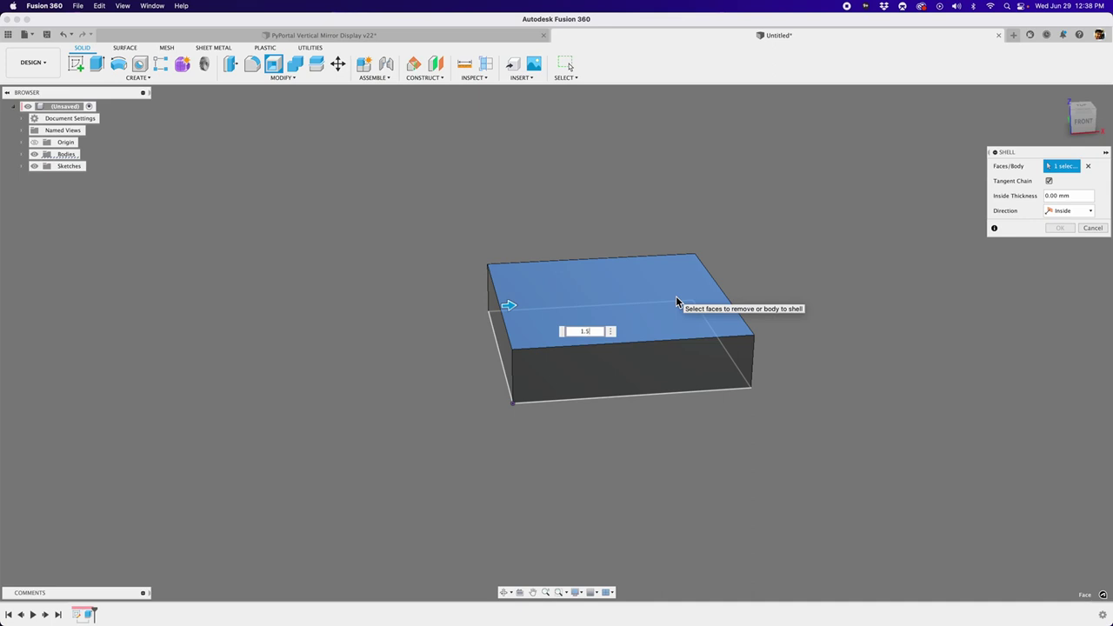
{"action": "key", "text": "Return"}
Step: Hide Sketch1 and orbit to a higher view of the open box
{"action": "scroll", "coordinate": [596, 296], "scroll_direction": "up", "scroll_amount": 3}
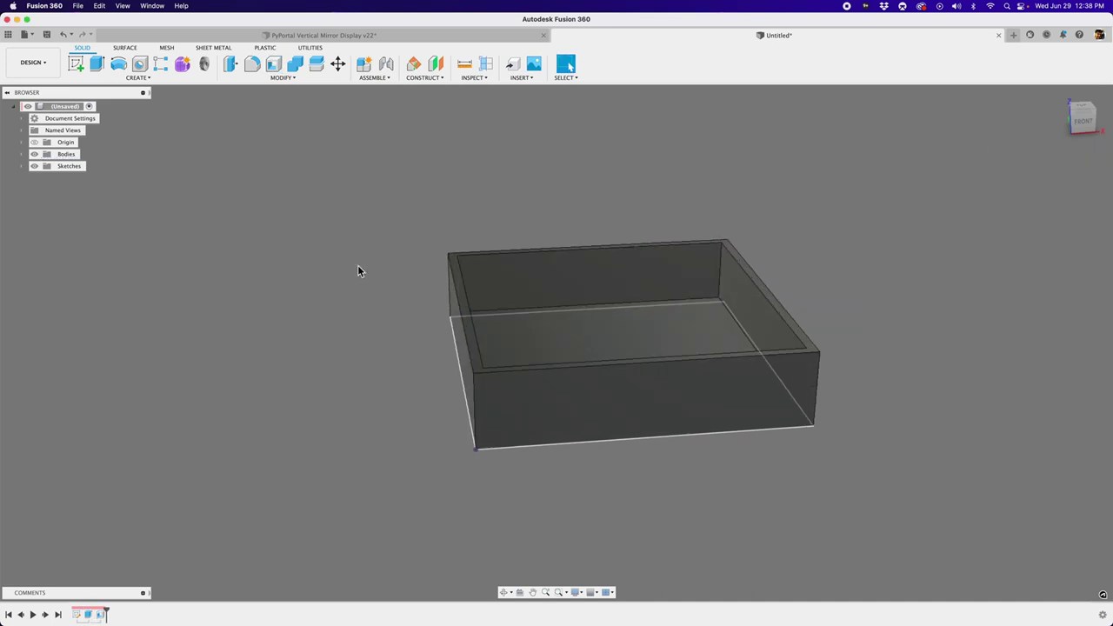
{"action": "left_click", "coordinate": [44, 179]}
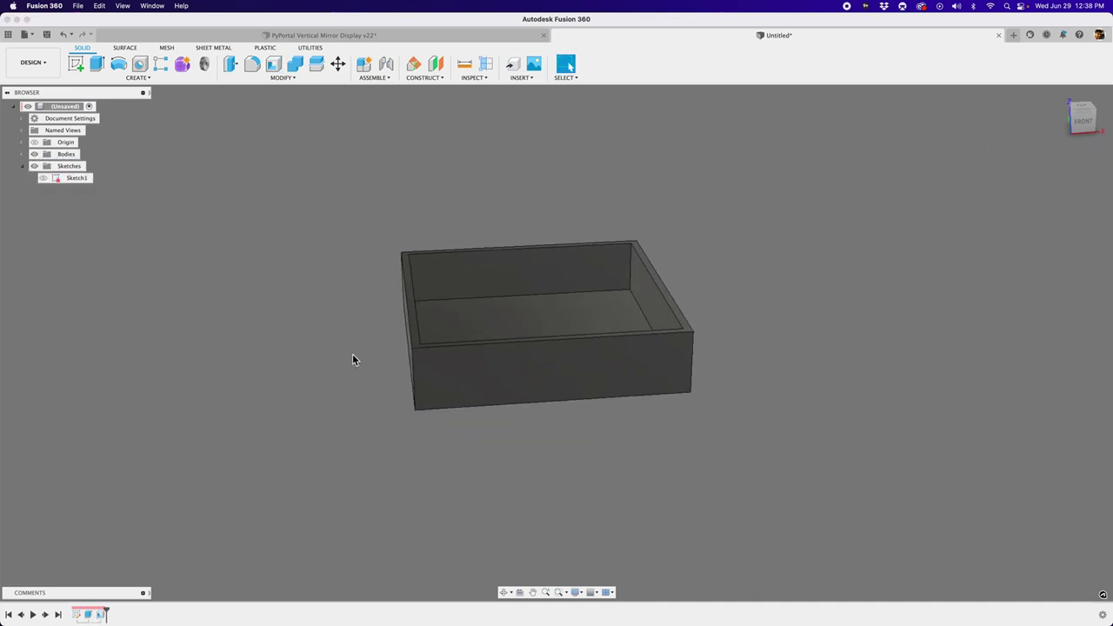
{"action": "mouse_move", "coordinate": [352, 360]}
{"action": "middle_mouse_down", "text": "shift"}
{"action": "mouse_move", "coordinate": [330, 362]}
{"action": "mouse_move", "coordinate": [442, 267]}
{"action": "mouse_move", "coordinate": [425, 224]}
{"action": "mouse_move", "coordinate": [475, 295]}
{"action": "middle_mouse_up", "text": "shift"}
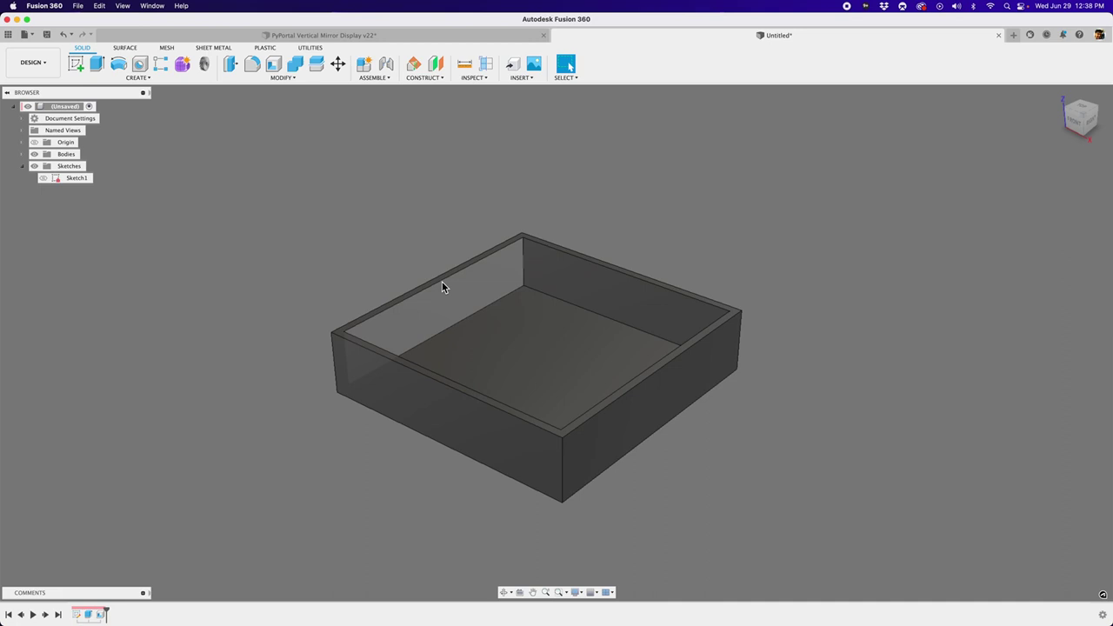
{"action": "middle_click_drag", "start_coordinate": [354, 254], "coordinate": [415, 300], "text": "shift"}
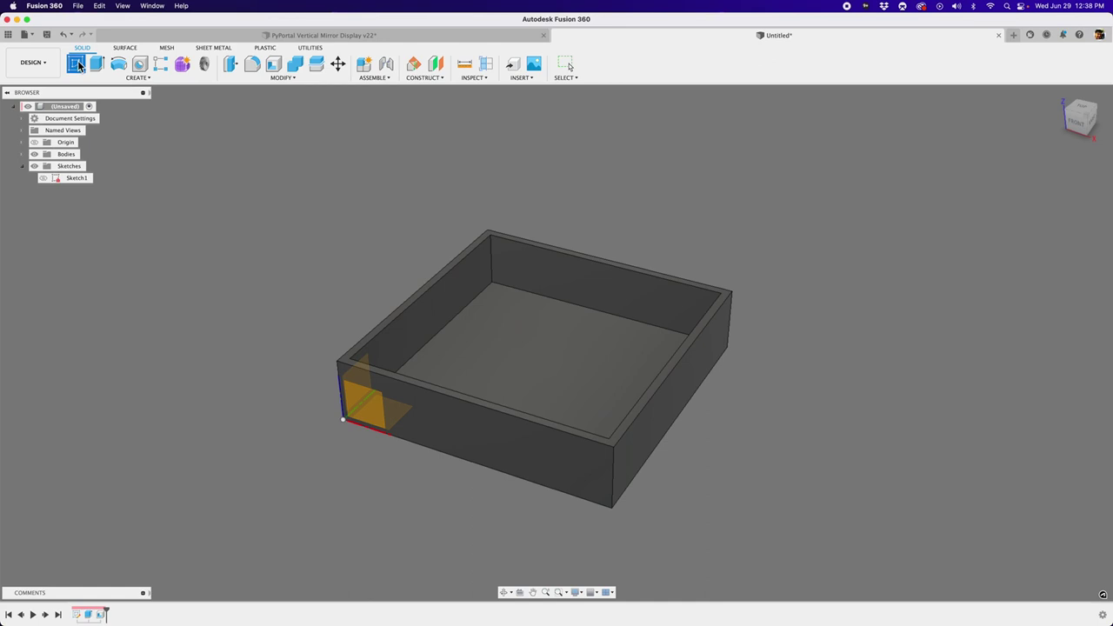
Step: Start Sketch2 on the box's inner back wall and project that wall face into it
{"action": "left_click", "coordinate": [416, 323]}
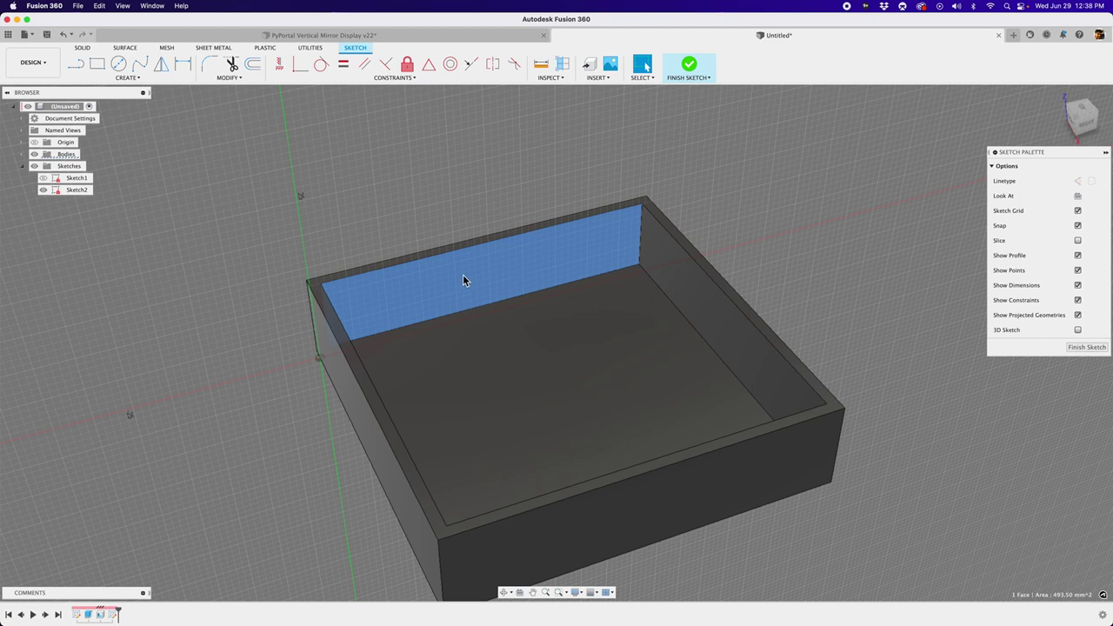
{"action": "key", "text": "p"}
{"action": "left_click", "coordinate": [462, 276]}
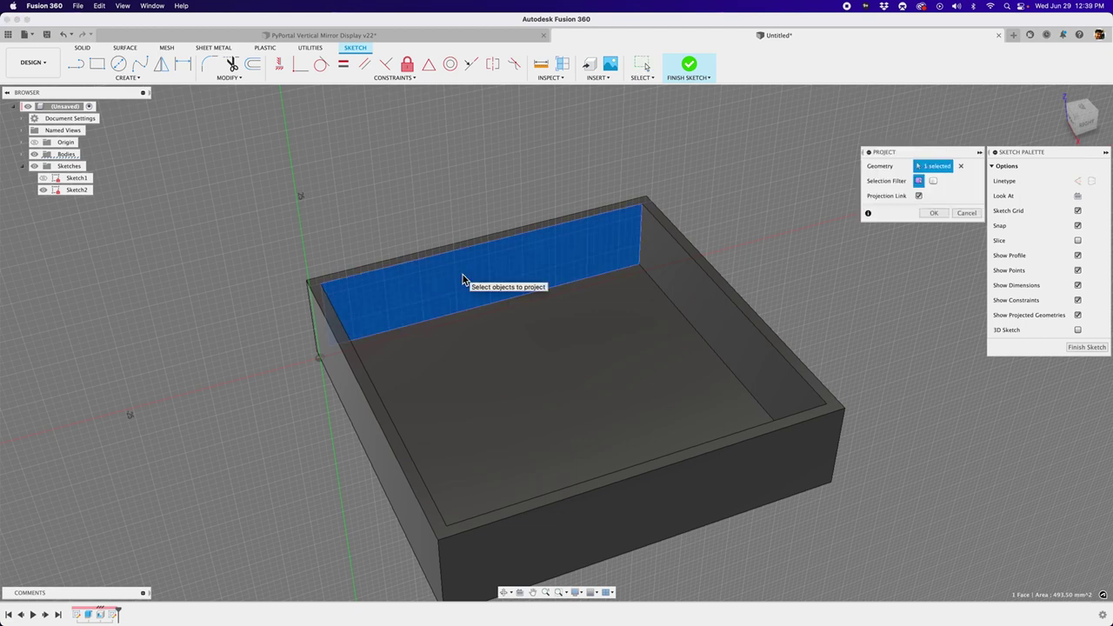
{"action": "left_click_drag", "start_coordinate": [913, 153], "coordinate": [670, 225]}
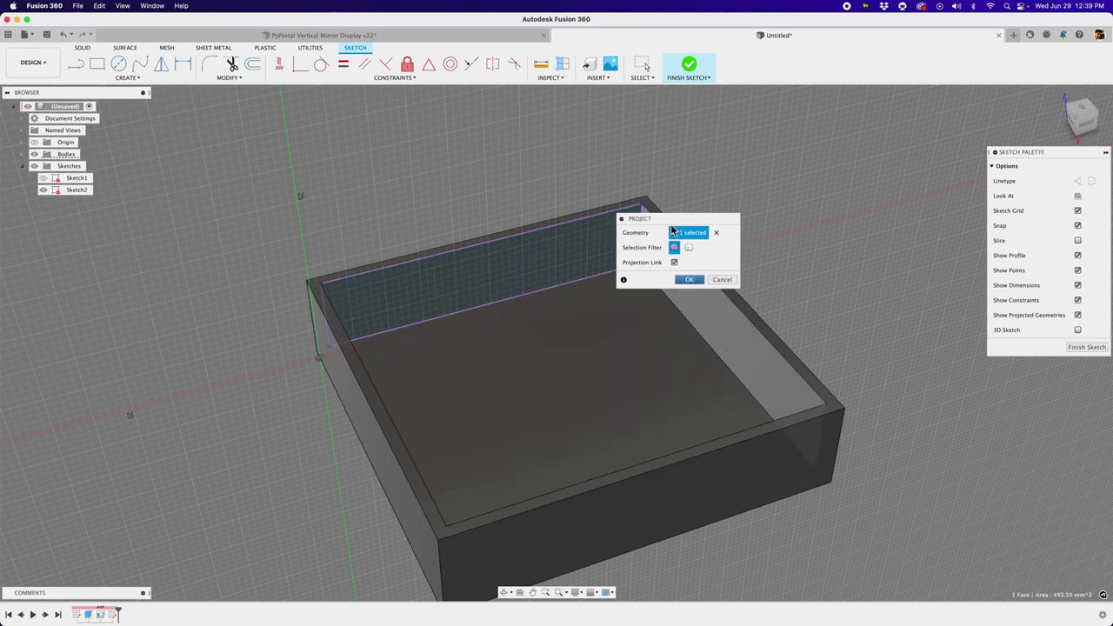
{"action": "key", "text": "Return"}
{"action": "middle_click_drag", "start_coordinate": [671, 229], "coordinate": [580, 230], "text": "shift"}
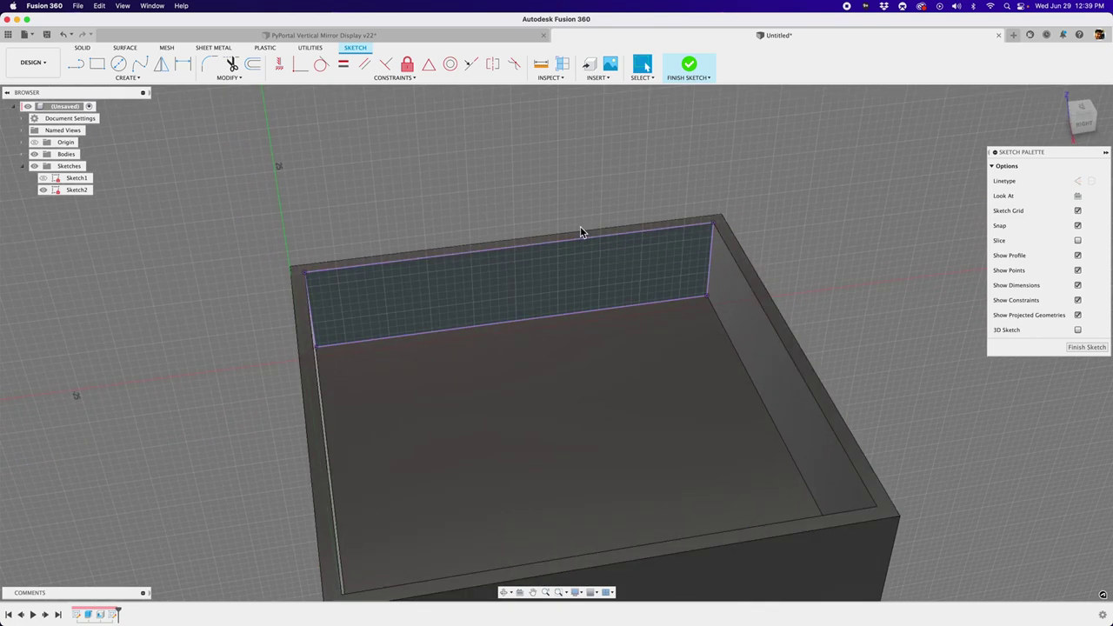
{"action": "scroll", "coordinate": [539, 257], "scroll_direction": "up", "scroll_amount": 3}
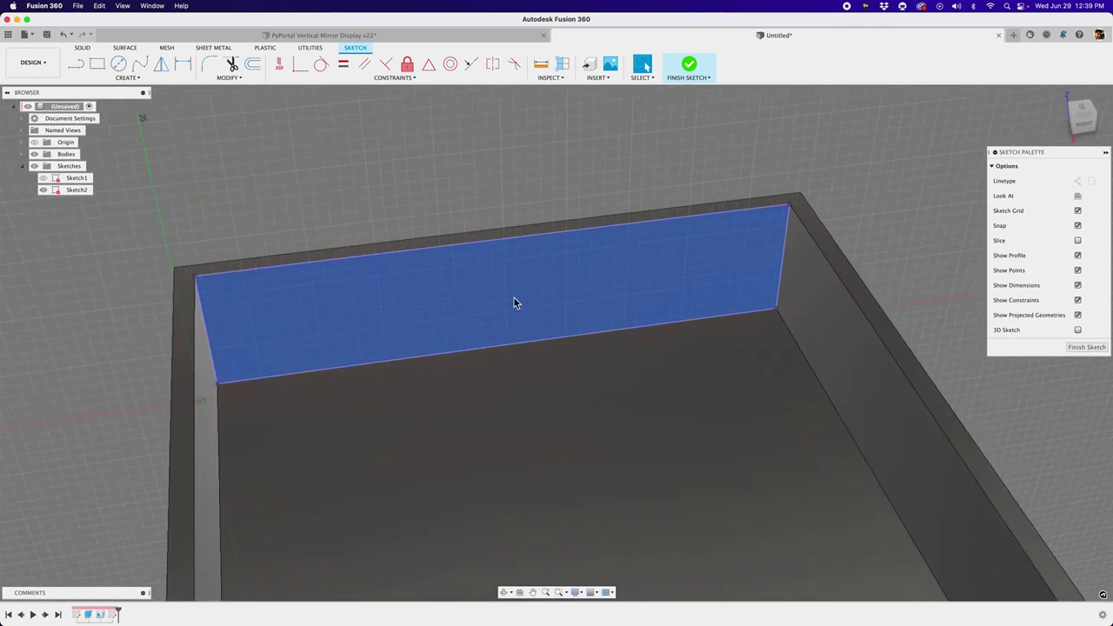
{"action": "scroll", "coordinate": [482, 289], "scroll_direction": "down", "scroll_amount": 2}
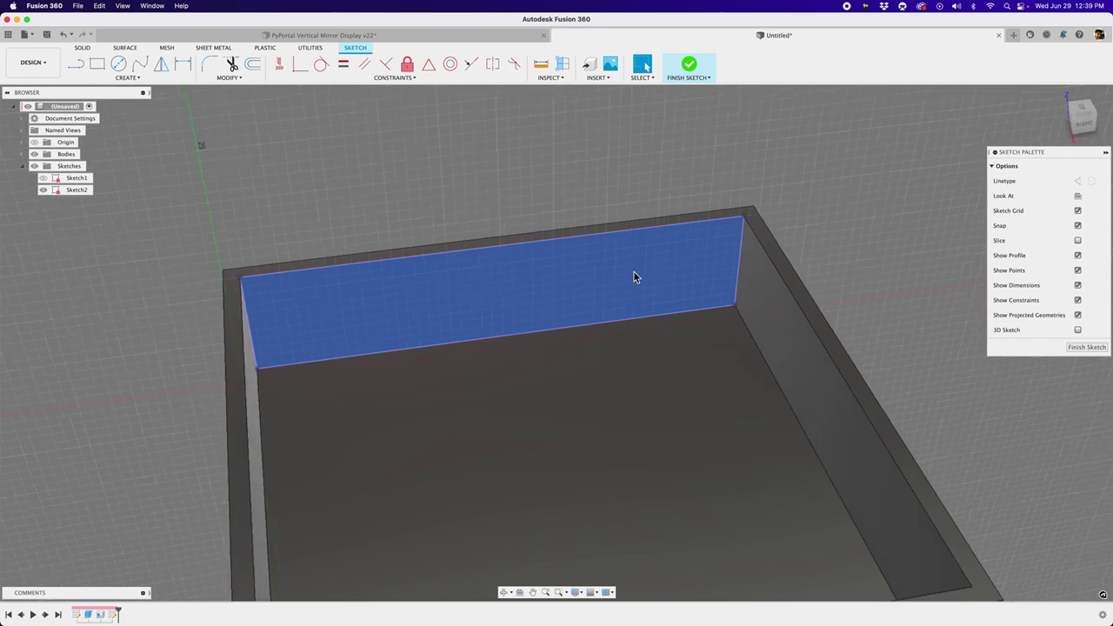
{"action": "scroll", "coordinate": [692, 275], "scroll_direction": "up", "scroll_amount": 1}
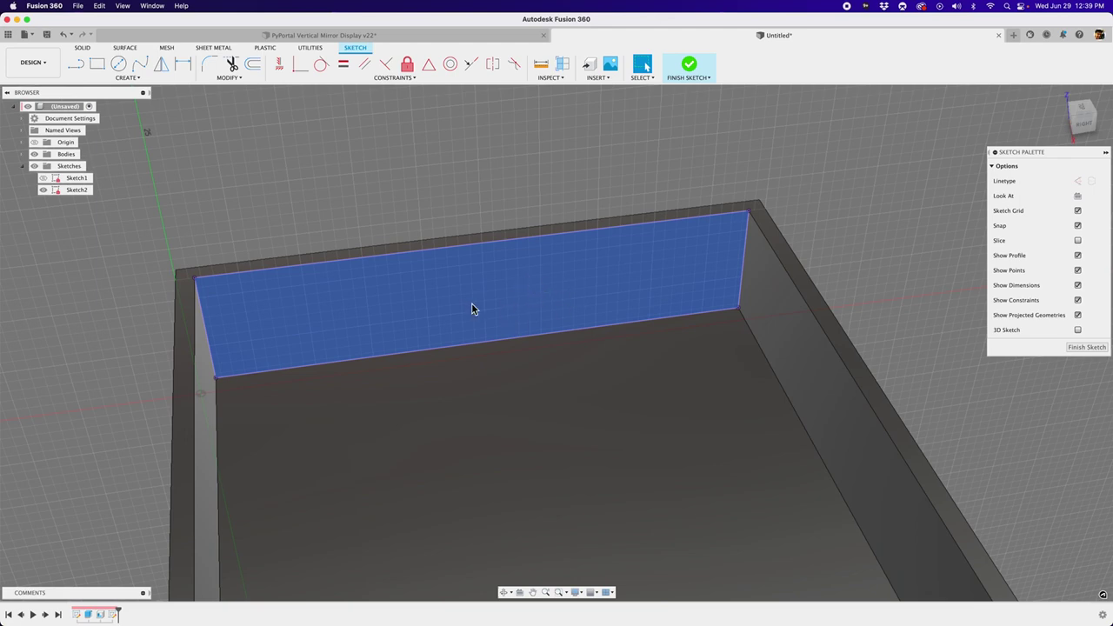
Step: Draw a 3.5 mm diameter circle on the inner wall, with its label above it
{"action": "key", "text": "s"}
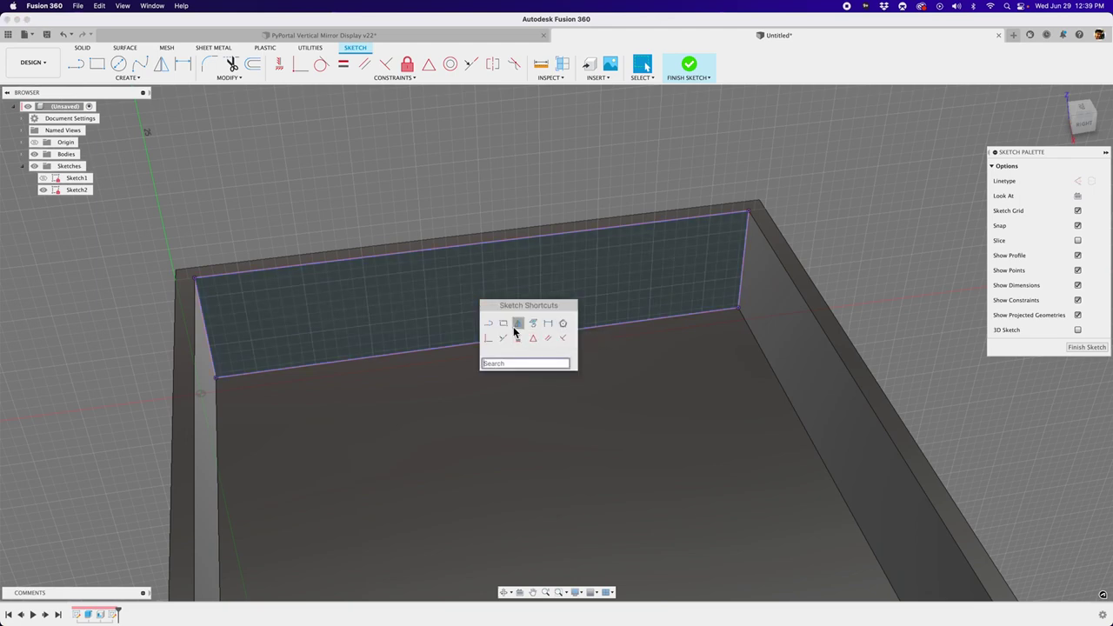
{"action": "key", "text": "c"}
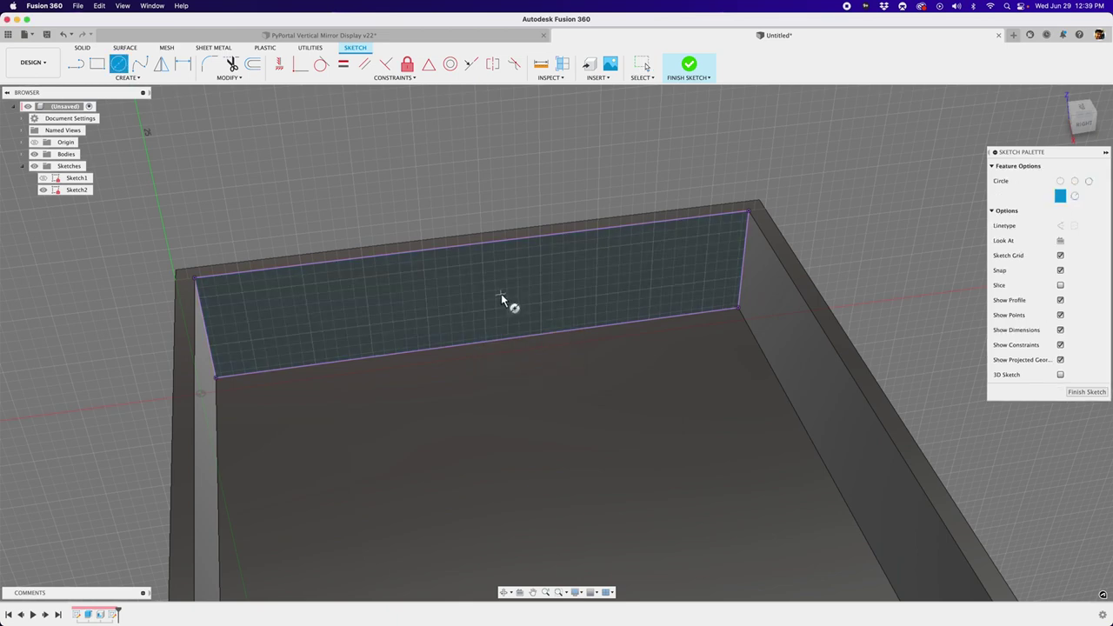
{"action": "scroll", "coordinate": [525, 298], "scroll_direction": "up", "scroll_amount": 3}
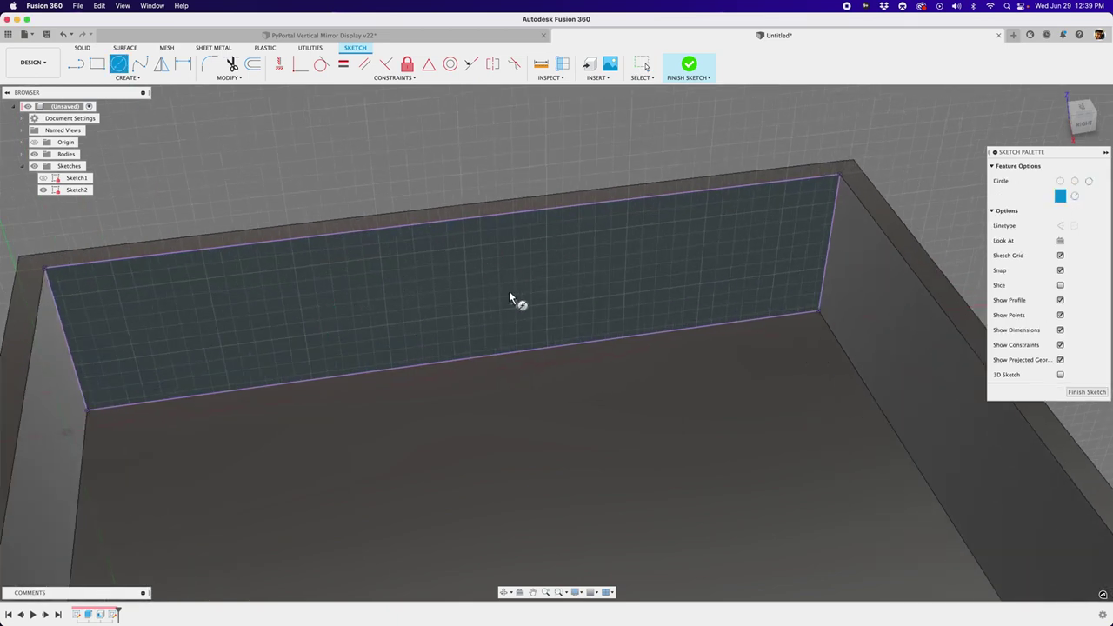
{"action": "left_click", "coordinate": [498, 284]}
{"action": "type", "text": "3.5"}
{"action": "key", "text": "Return"}
{"action": "key", "text": "Escape"}
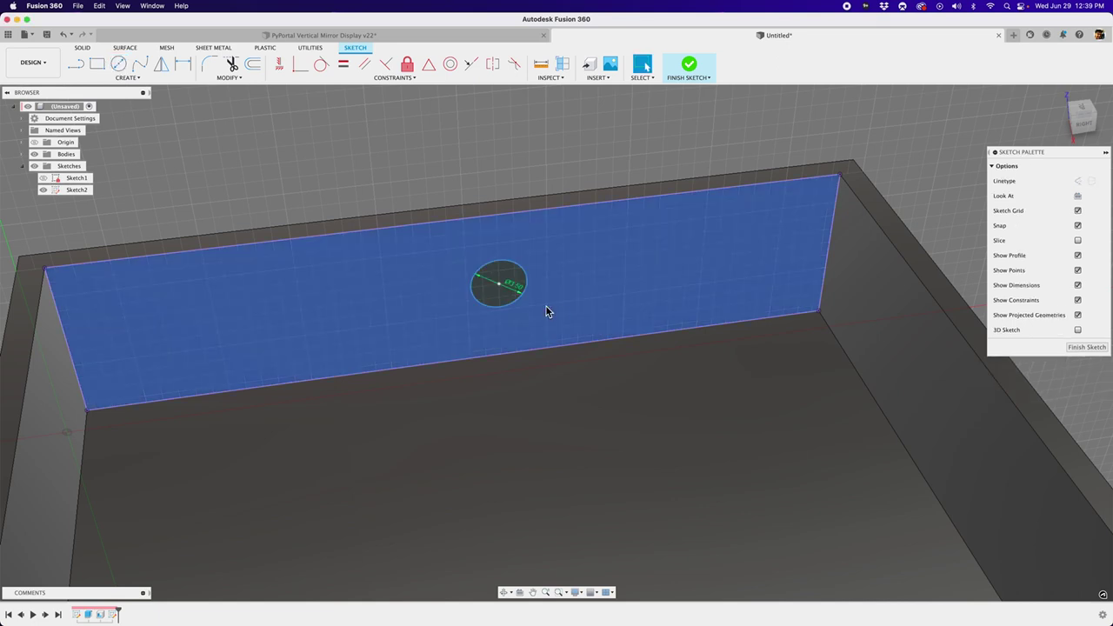
{"action": "left_click_drag", "start_coordinate": [513, 284], "coordinate": [561, 168]}
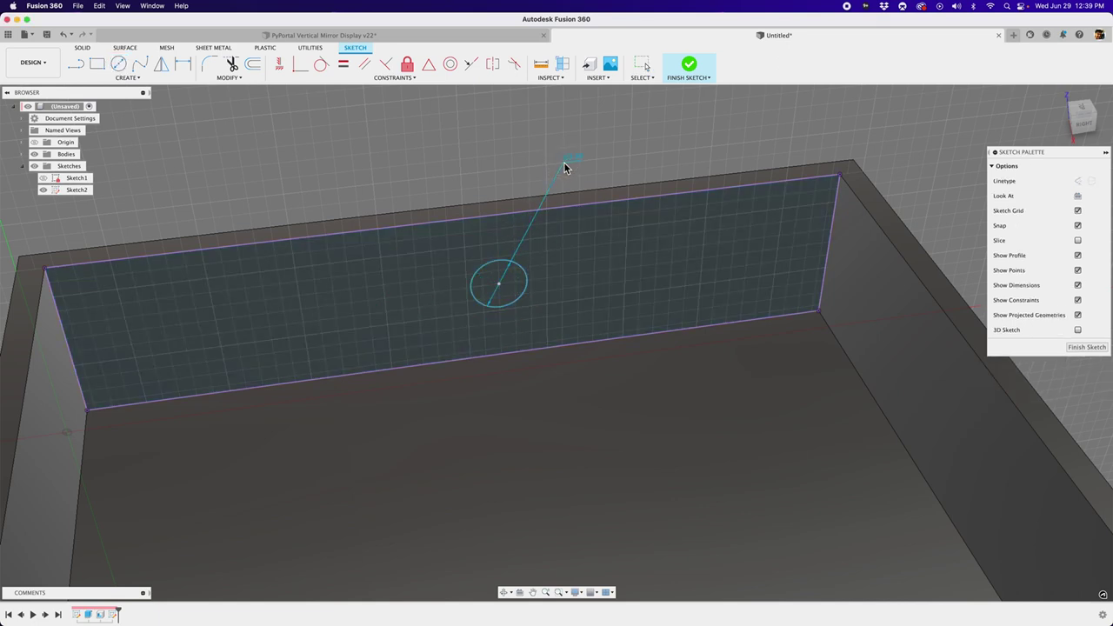
{"action": "scroll", "coordinate": [534, 273], "scroll_direction": "up", "scroll_amount": 2}
{"action": "scroll", "coordinate": [507, 259], "scroll_direction": "down", "scroll_amount": 3}
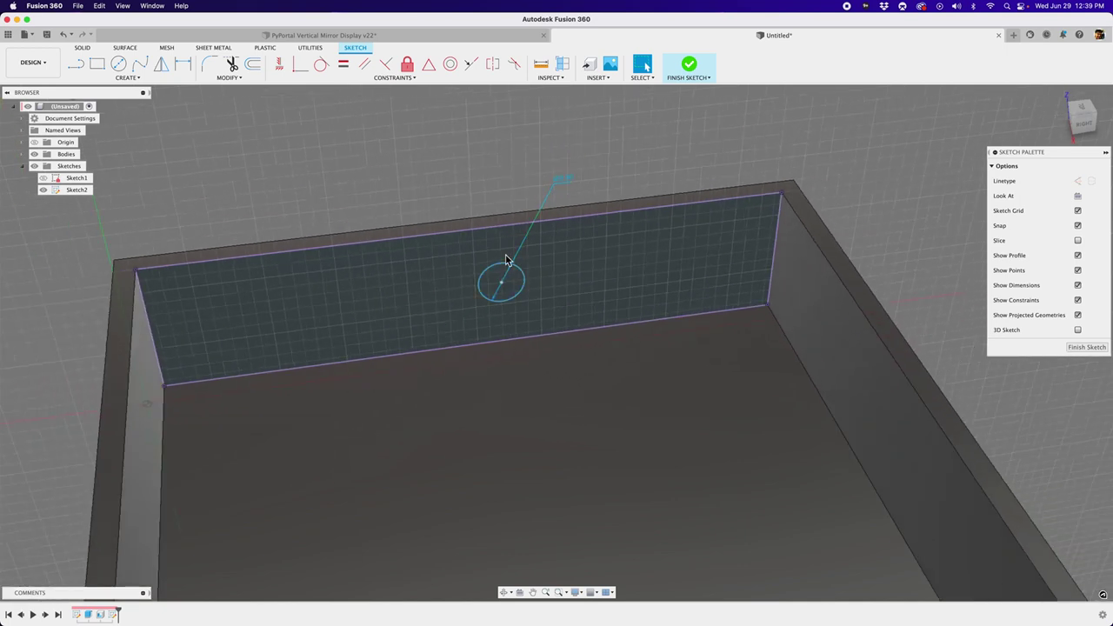
{"action": "scroll", "coordinate": [507, 278], "scroll_direction": "up", "scroll_amount": 3}
Step: Add a six-sided circumscribed polygon centred on the circle, dimensioned 3.00
{"action": "key", "text": "s"}
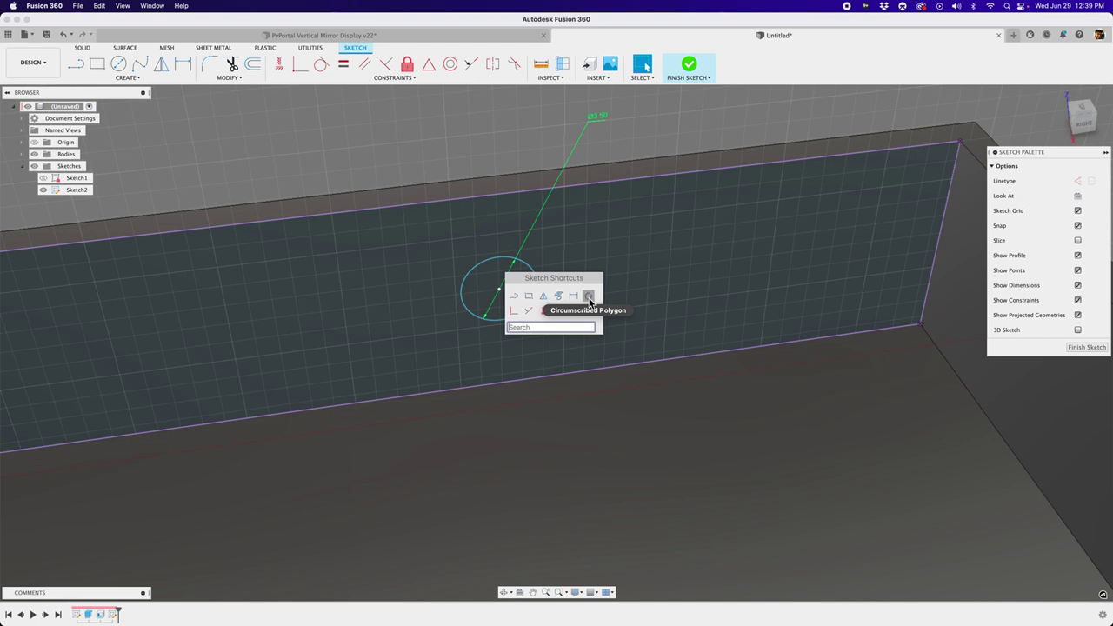
{"action": "left_click", "coordinate": [589, 297]}
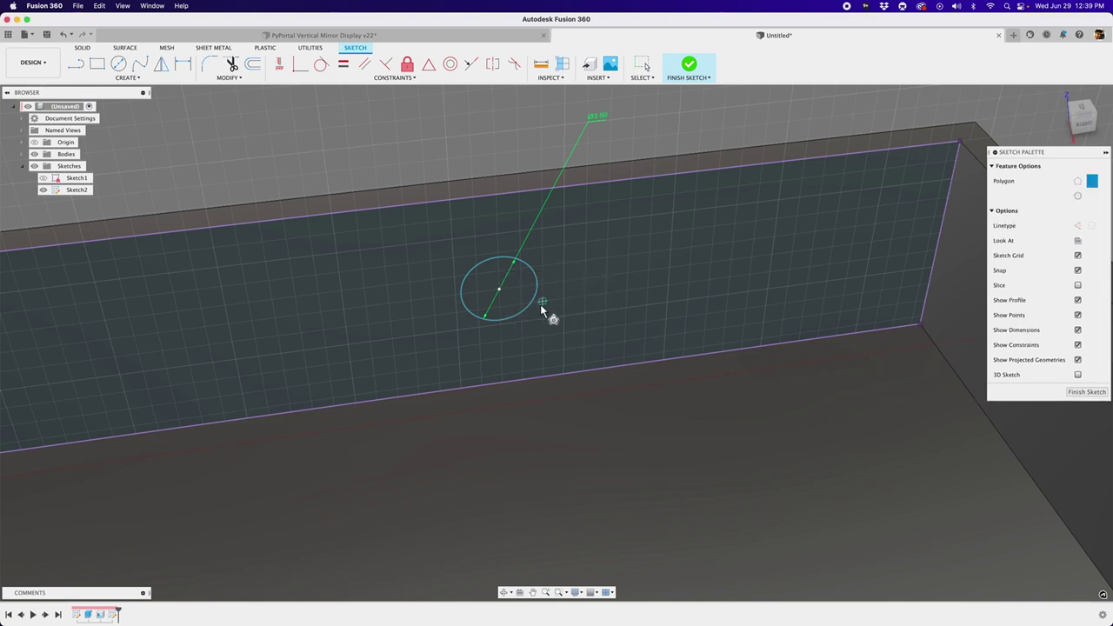
{"action": "scroll", "coordinate": [508, 293], "scroll_direction": "up", "scroll_amount": 1}
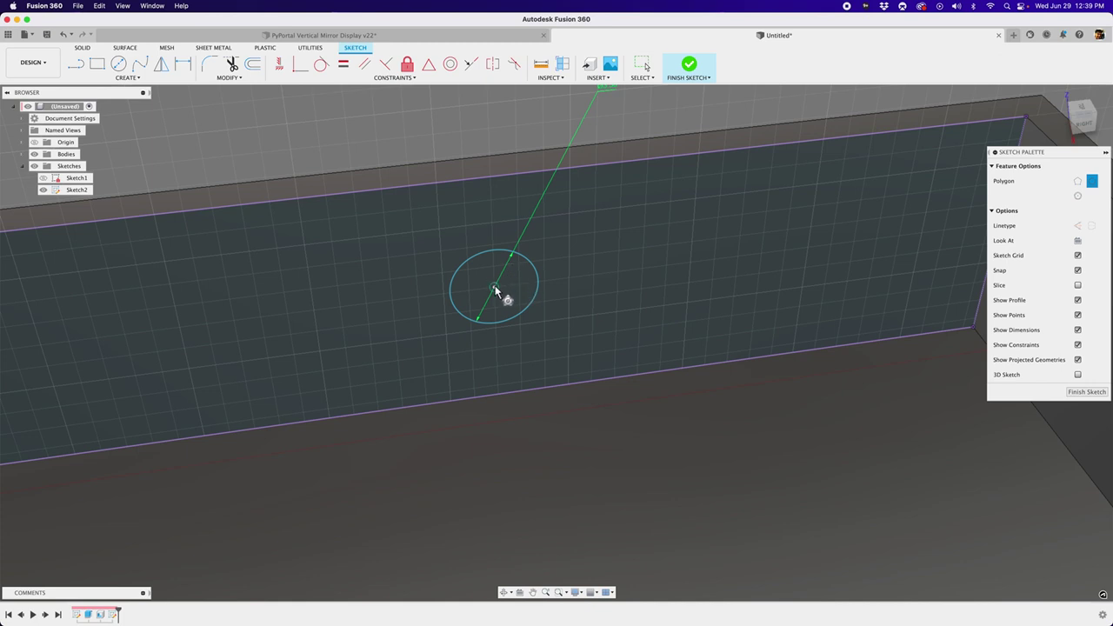
{"action": "scroll", "coordinate": [496, 285], "scroll_direction": "up", "scroll_amount": 2}
{"action": "scroll", "coordinate": [495, 287], "scroll_direction": "down", "scroll_amount": 2}
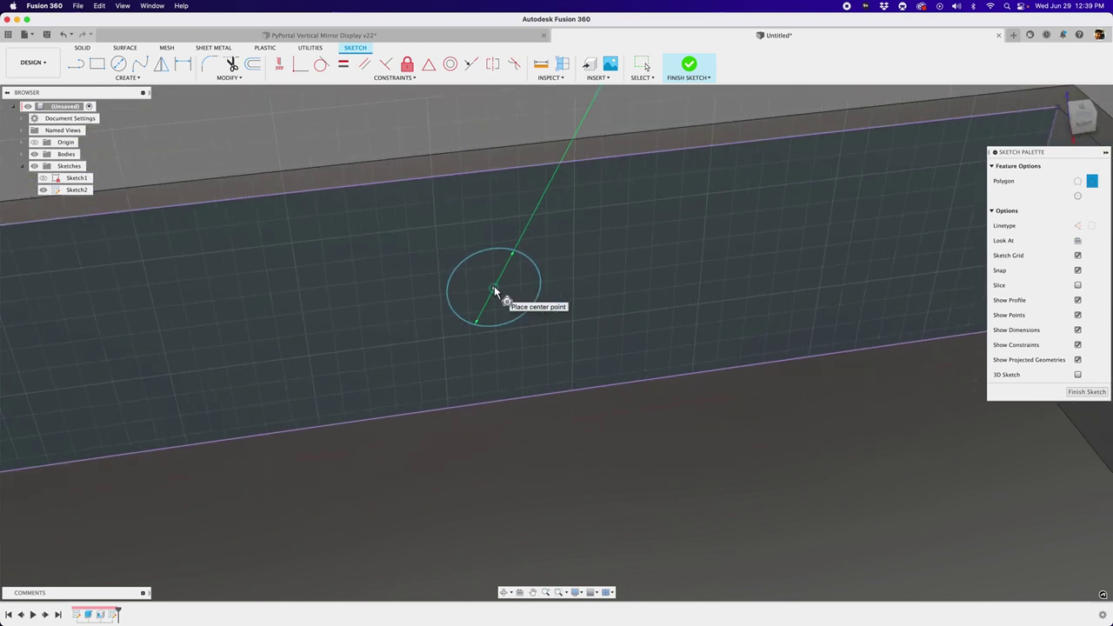
{"action": "scroll", "coordinate": [494, 286], "scroll_direction": "down", "scroll_amount": 2}
{"action": "left_click", "coordinate": [495, 287]}
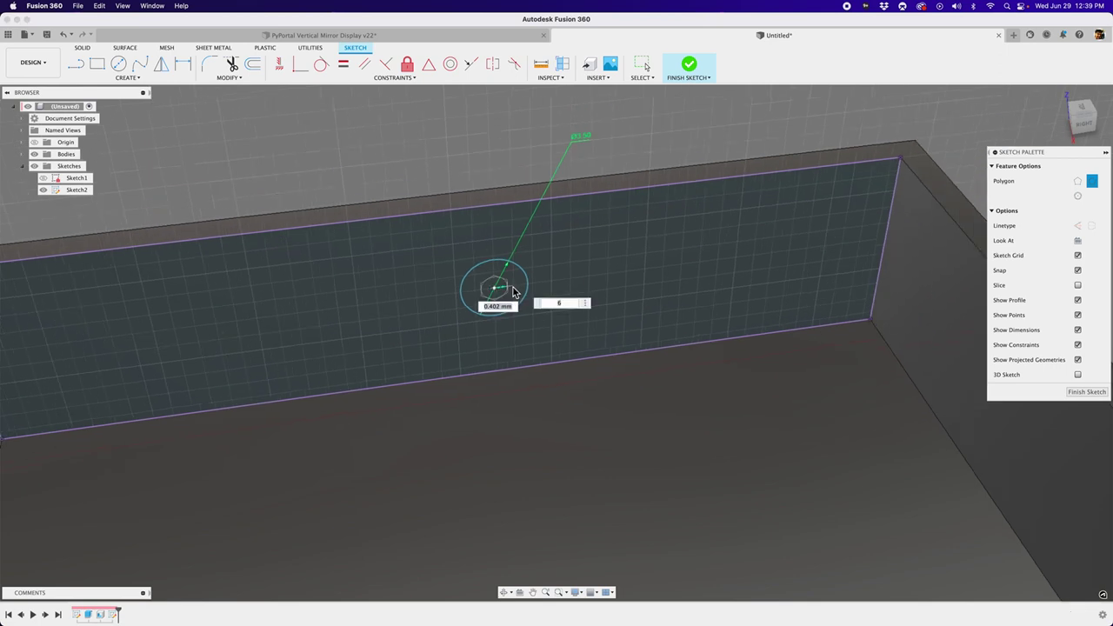
{"action": "scroll", "coordinate": [543, 278], "scroll_direction": "up", "scroll_amount": 2}
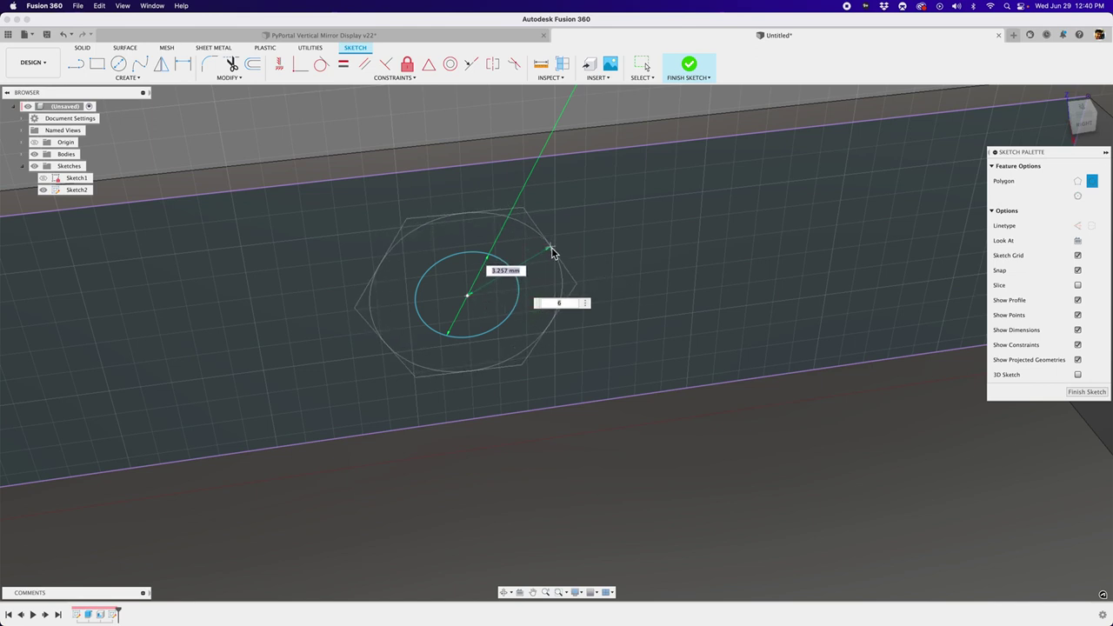
{"action": "scroll", "coordinate": [548, 243], "scroll_direction": "down", "scroll_amount": 3}
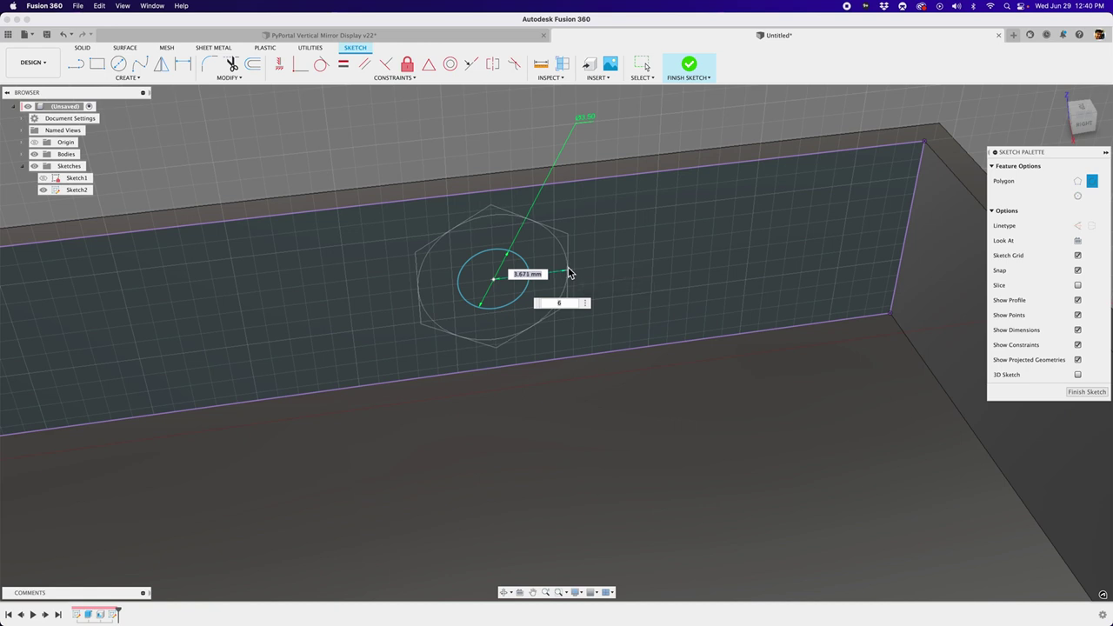
{"action": "type", "text": "3"}
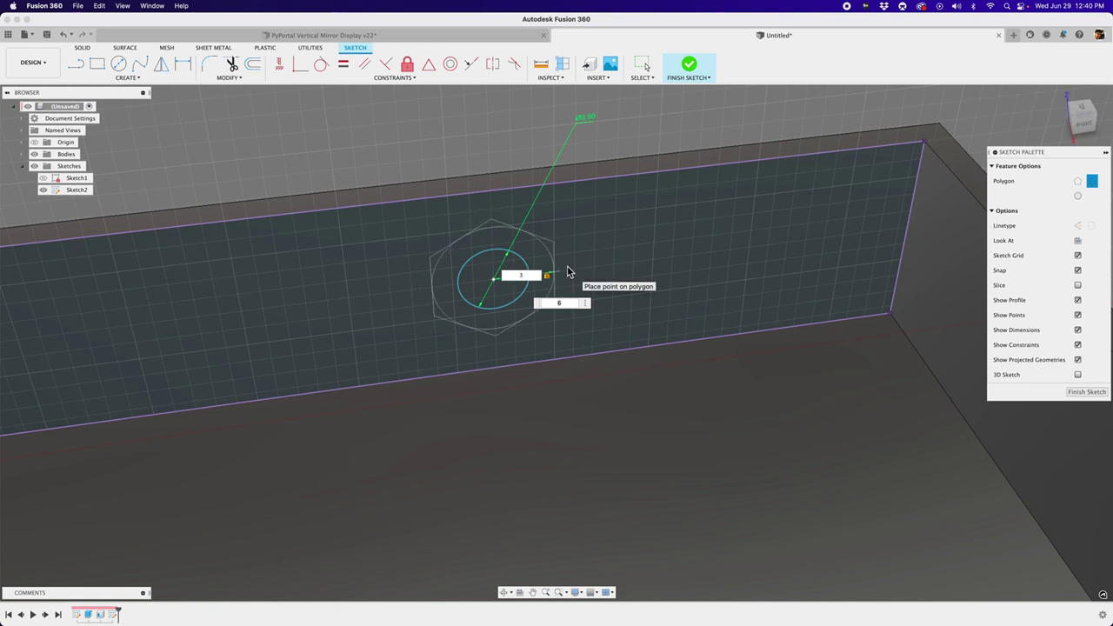
{"action": "key", "text": "Return"}
{"action": "scroll", "coordinate": [520, 290], "scroll_direction": "up", "scroll_amount": 3}
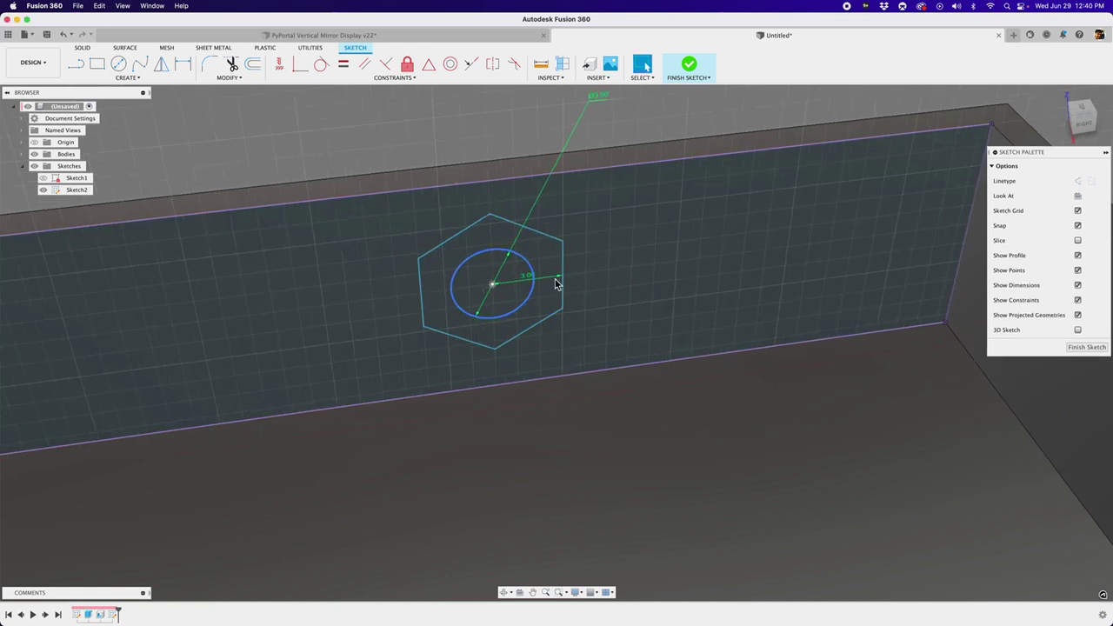
{"action": "left_click_drag", "start_coordinate": [515, 291], "coordinate": [526, 390]}
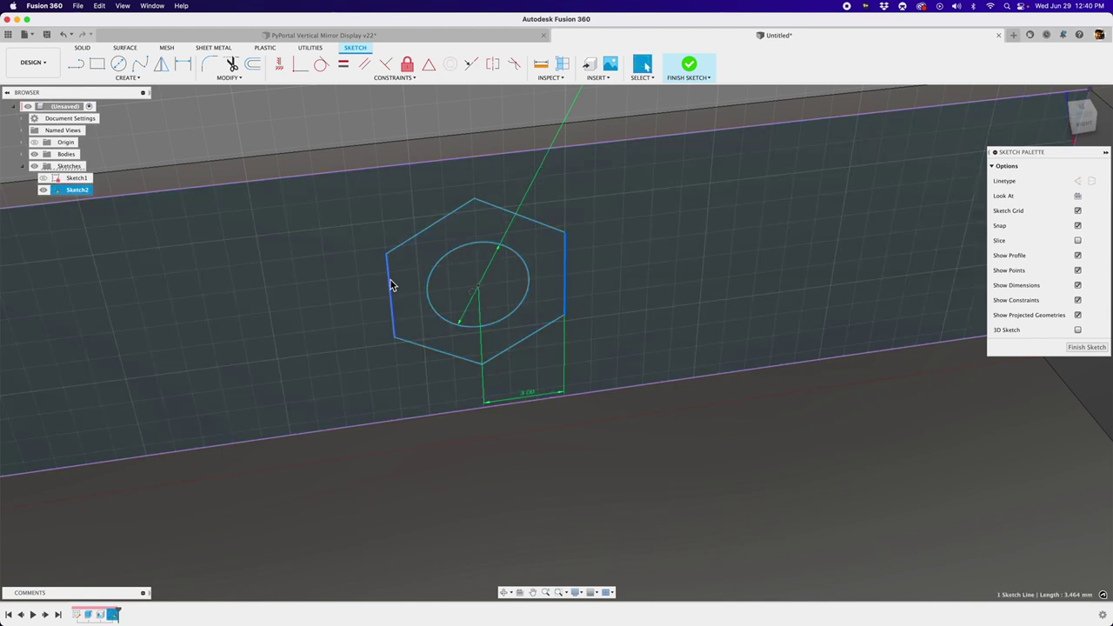
{"action": "left_click", "coordinate": [388, 279]}
Step: Dimension the hexagon 5.60 across its left and right flats
{"action": "left_click", "coordinate": [565, 278], "text": "shift"}
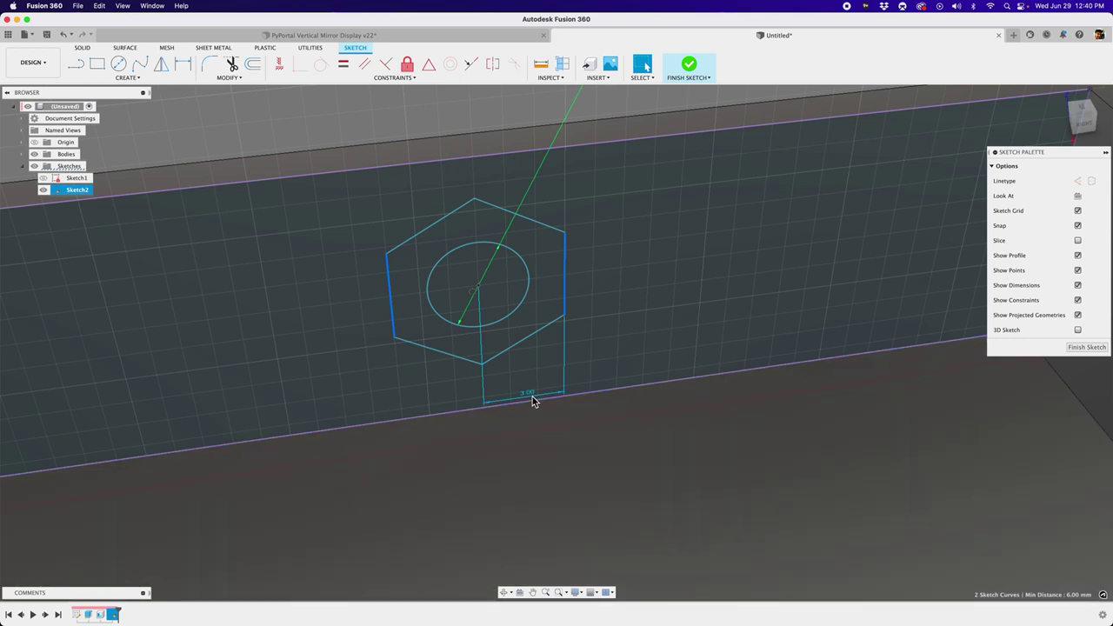
{"action": "mouse_move", "coordinate": [529, 392]}
{"action": "left_mouse_down"}
{"action": "mouse_move", "coordinate": [527, 363]}
{"action": "mouse_move", "coordinate": [528, 377]}
{"action": "left_mouse_up"}
{"action": "middle_click_drag", "start_coordinate": [561, 388], "coordinate": [546, 389], "text": "shift"}
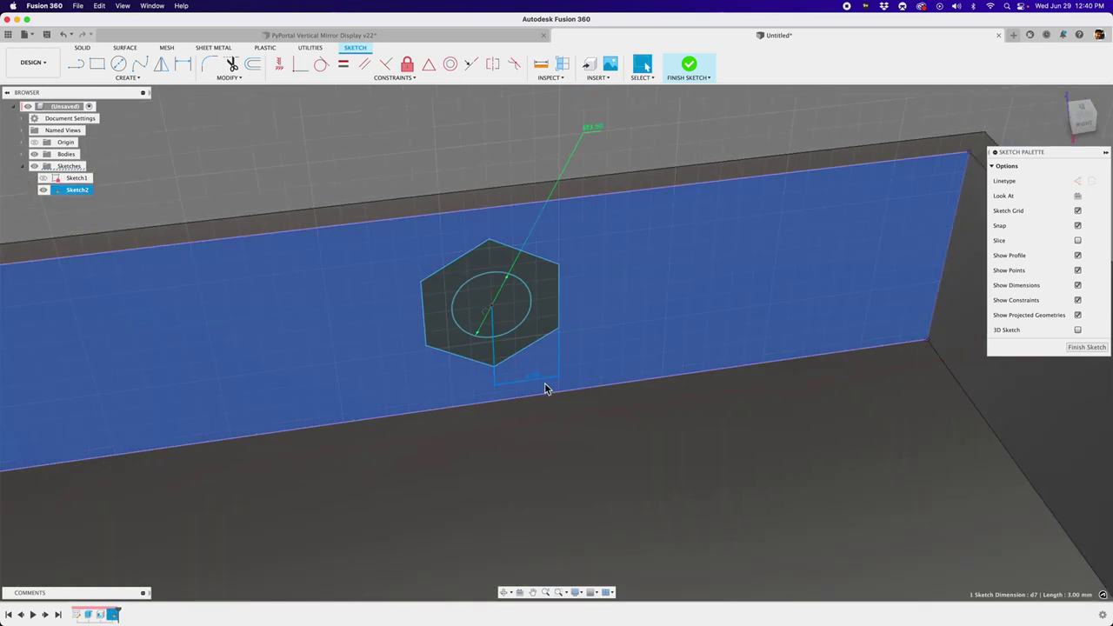
{"action": "scroll", "coordinate": [547, 290], "scroll_direction": "up", "scroll_amount": 3}
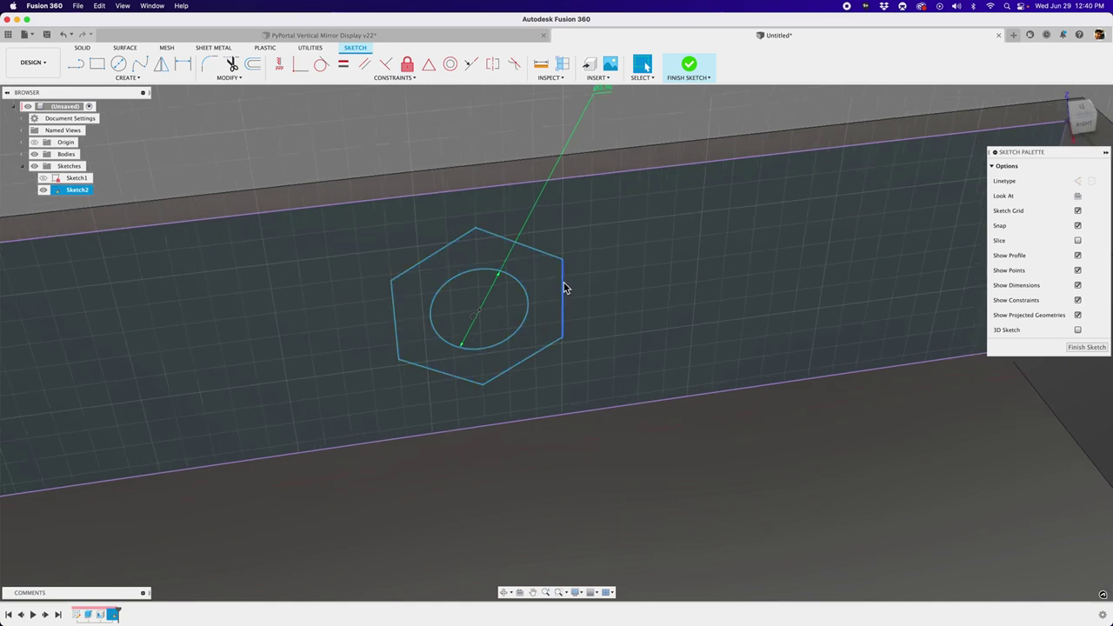
{"action": "left_click", "coordinate": [563, 287]}
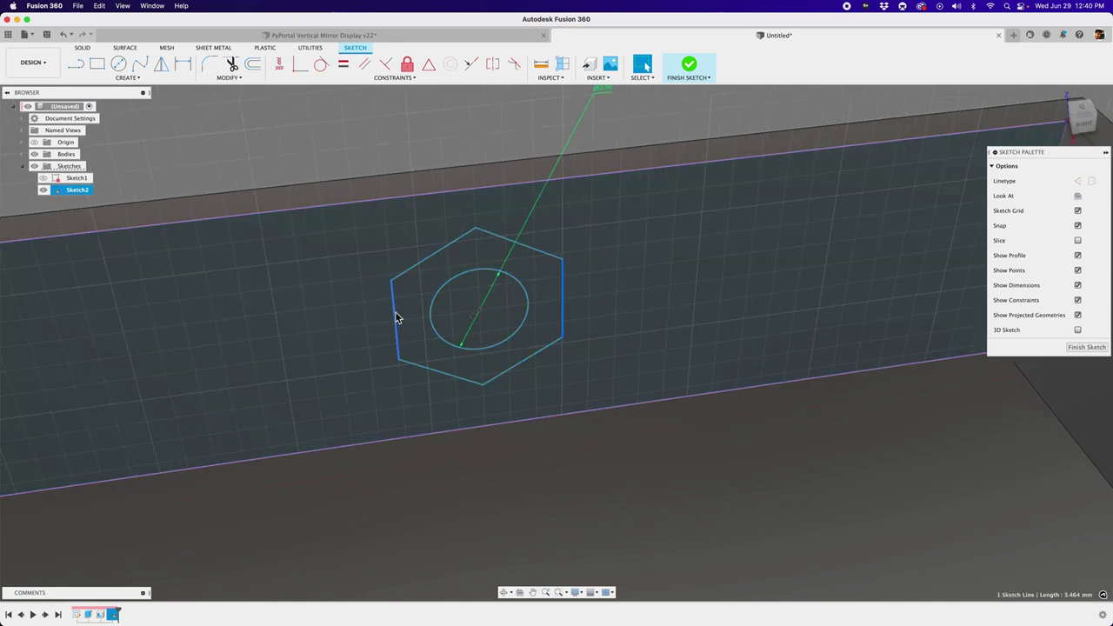
{"action": "left_click", "coordinate": [396, 313], "text": "shift"}
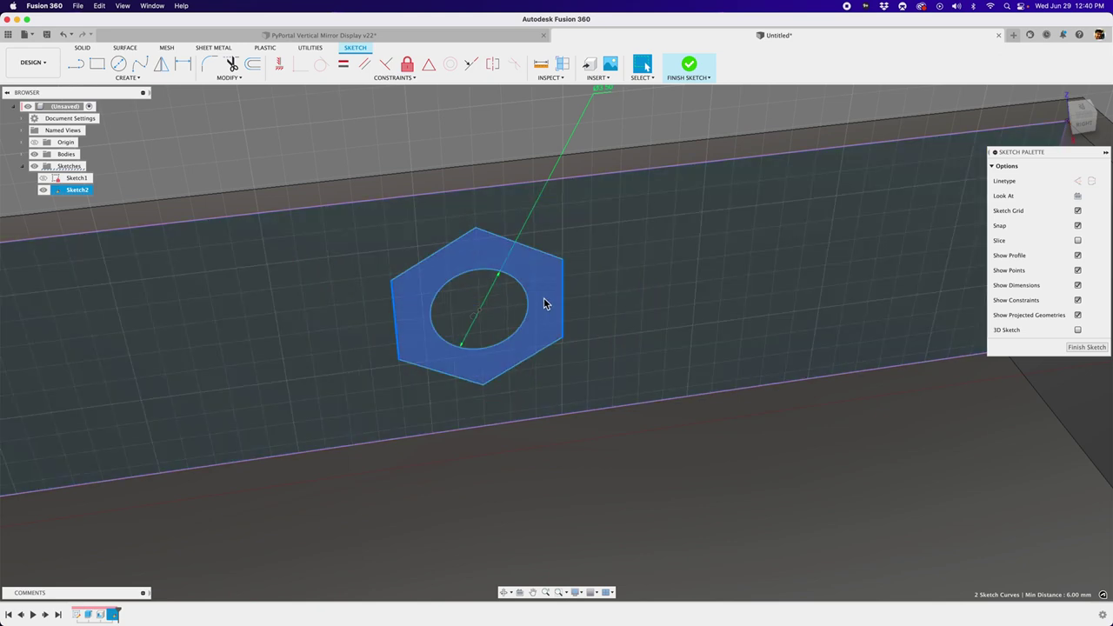
{"action": "scroll", "coordinate": [541, 313], "scroll_direction": "down", "scroll_amount": 2}
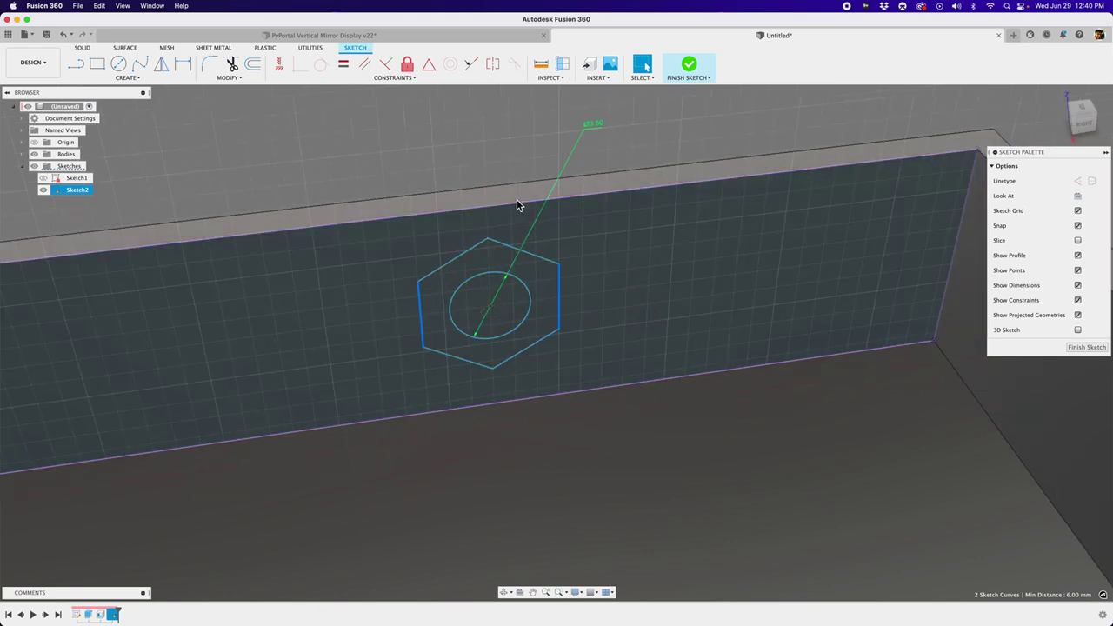
{"action": "key", "text": "d"}
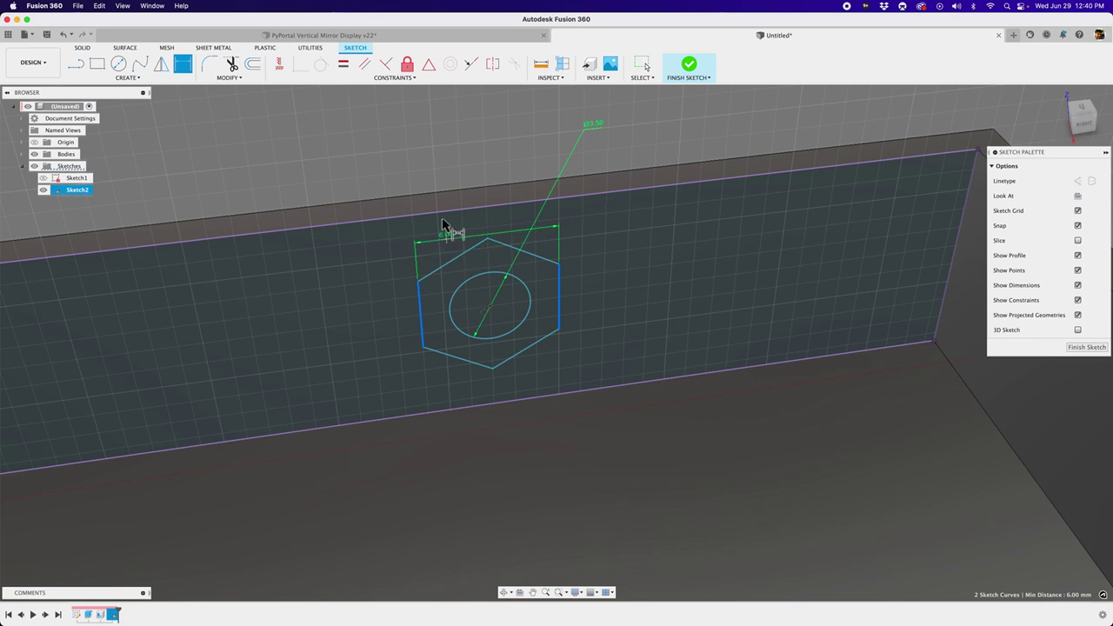
{"action": "left_click", "coordinate": [442, 156]}
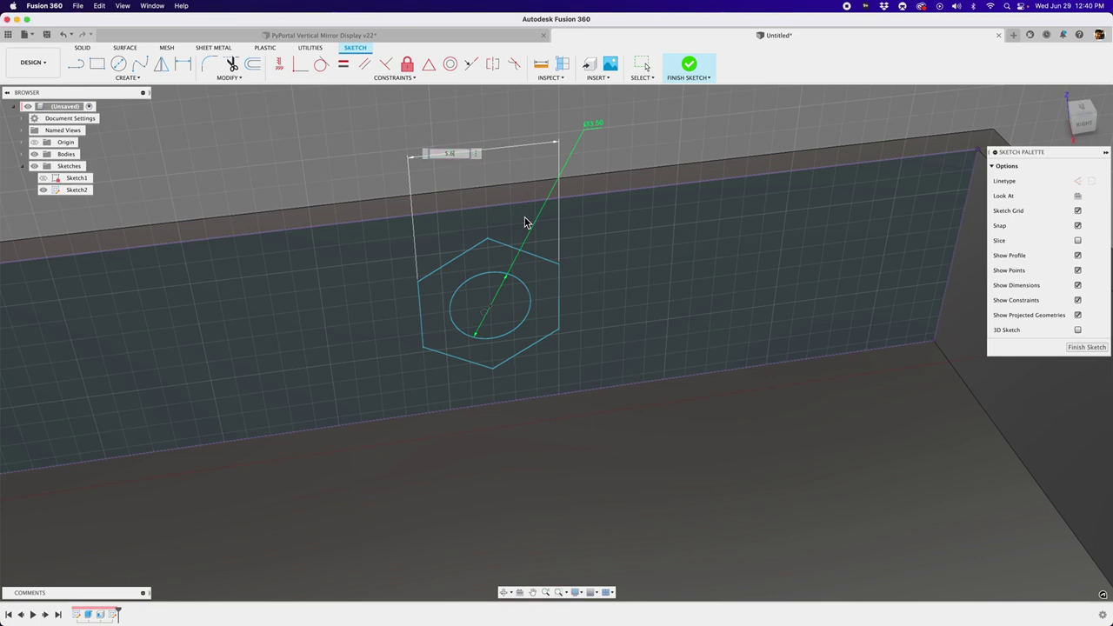
{"action": "type", "text": "5.6"}
{"action": "key", "text": "Return"}
{"action": "key", "text": "Escape"}
Step: Shift the circle and hexagon up and to the right on the wall
{"action": "scroll", "coordinate": [547, 259], "scroll_direction": "up", "scroll_amount": 2}
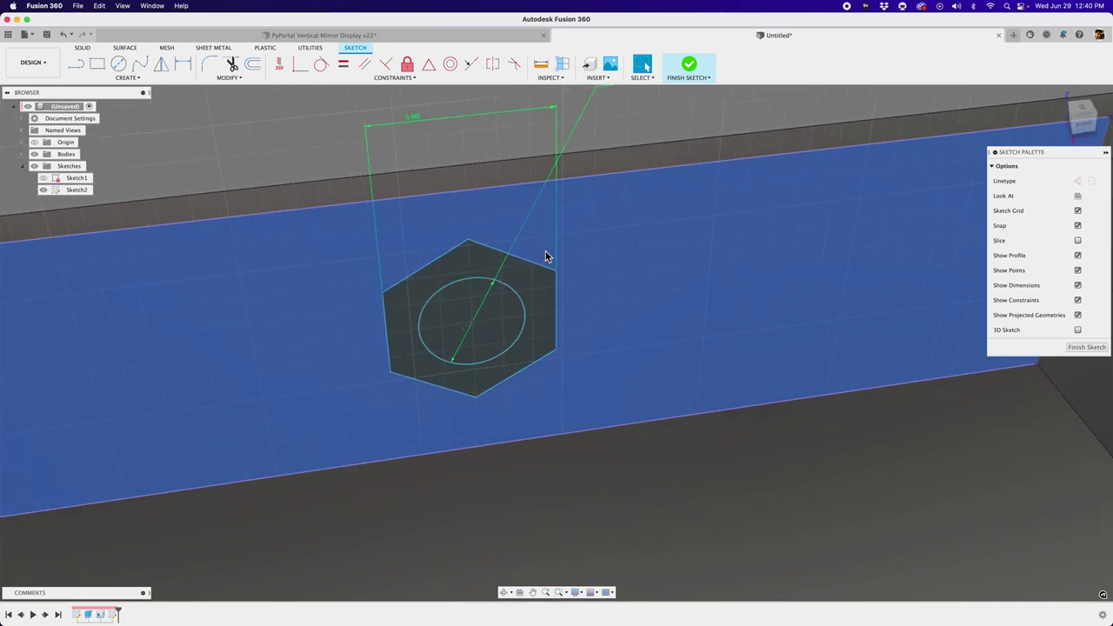
{"action": "scroll", "coordinate": [546, 257], "scroll_direction": "down", "scroll_amount": 2}
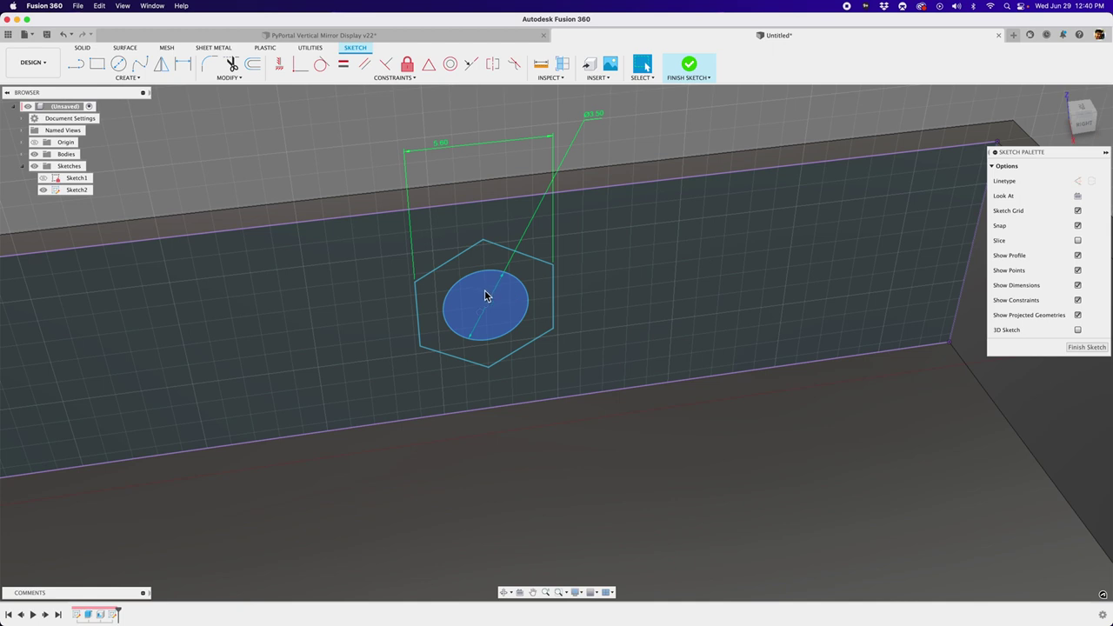
{"action": "scroll", "coordinate": [485, 295], "scroll_direction": "up", "scroll_amount": 1}
{"action": "mouse_move", "coordinate": [499, 300]}
{"action": "middle_mouse_down", "text": "shift"}
{"action": "mouse_move", "coordinate": [675, 281]}
{"action": "mouse_move", "coordinate": [434, 353]}
{"action": "mouse_move", "coordinate": [260, 323]}
{"action": "mouse_move", "coordinate": [290, 324]}
{"action": "middle_mouse_up", "text": "shift"}
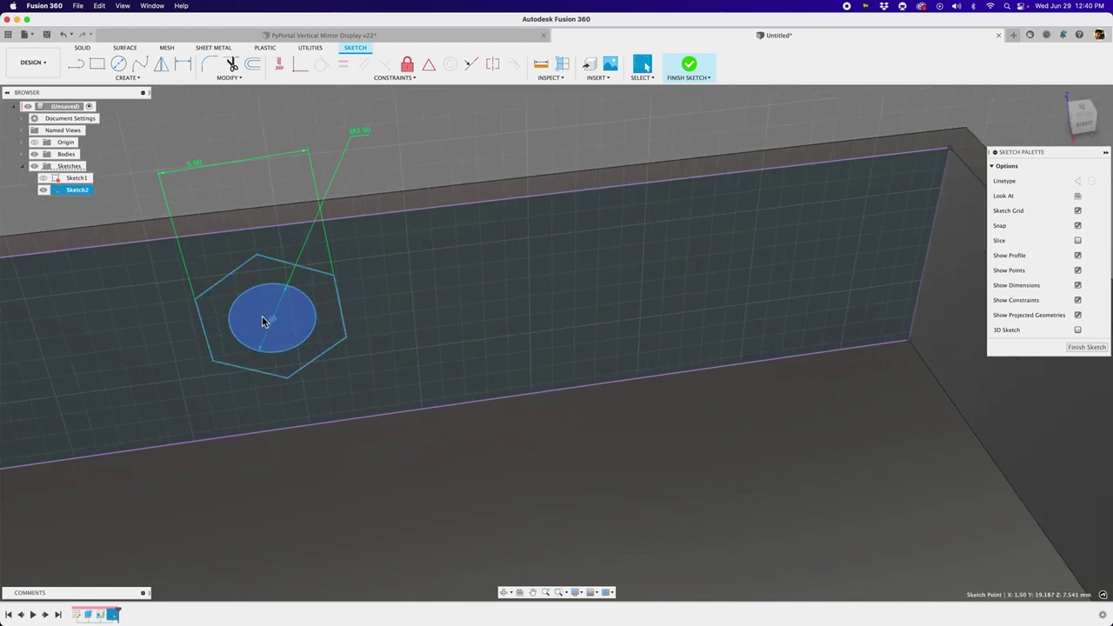
{"action": "left_click_drag", "start_coordinate": [275, 318], "coordinate": [451, 311]}
{"action": "scroll", "coordinate": [425, 321], "scroll_direction": "down", "scroll_amount": 1}
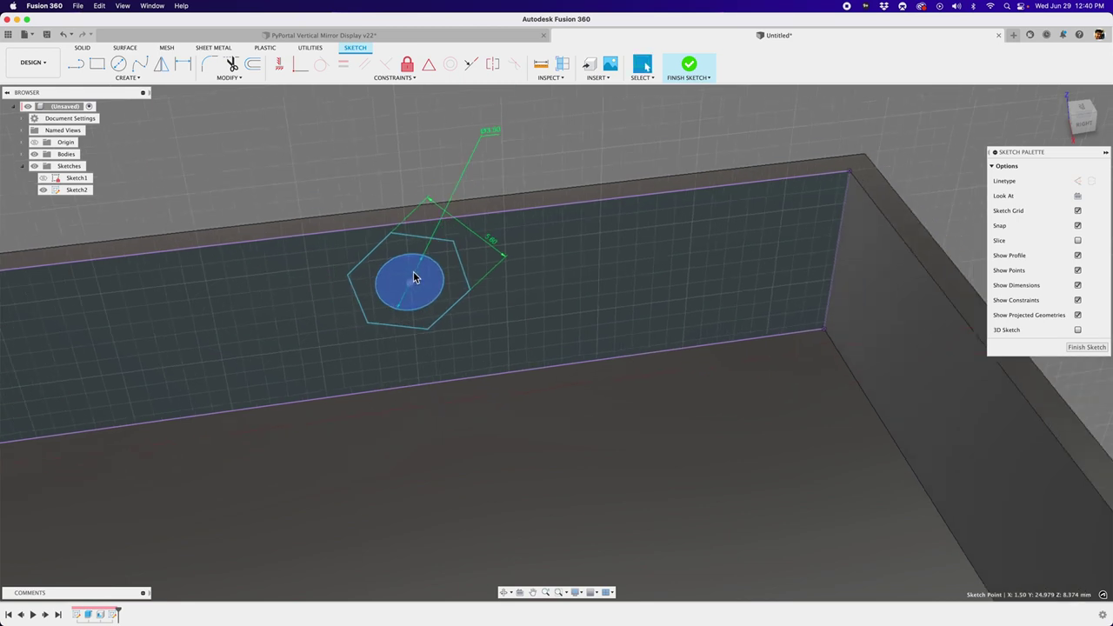
{"action": "left_click", "coordinate": [421, 233]}
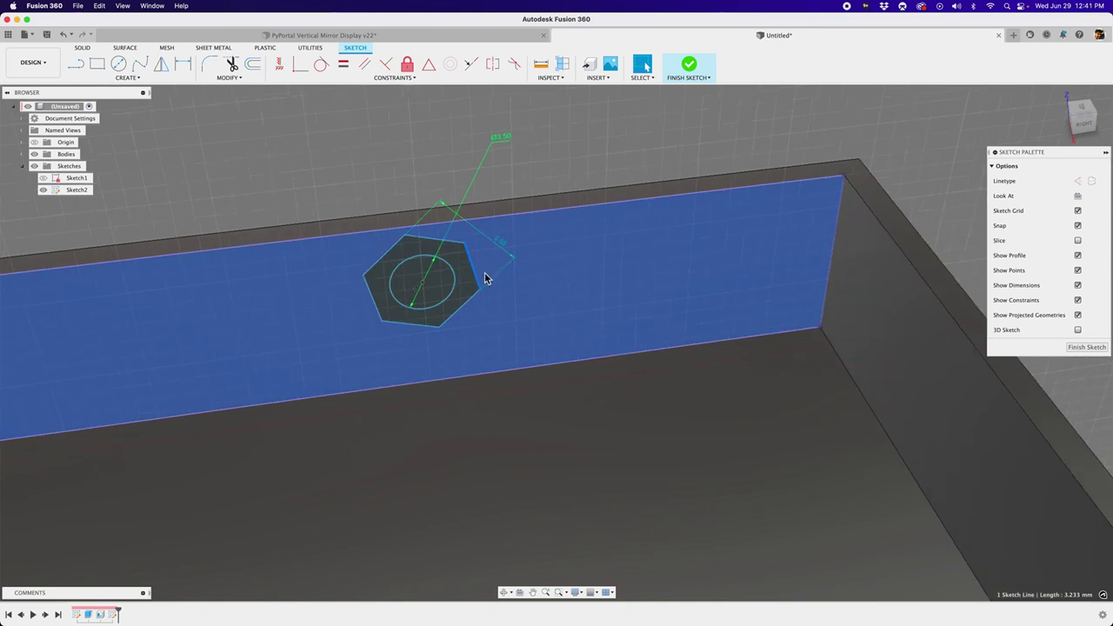
Step: Orbit around the box, then return to the home view of the wall sketch
{"action": "scroll", "coordinate": [484, 269], "scroll_direction": "down", "scroll_amount": 5}
{"action": "mouse_move", "coordinate": [482, 255]}
{"action": "middle_mouse_down", "text": "shift"}
{"action": "mouse_move", "coordinate": [360, 217]}
{"action": "mouse_move", "coordinate": [385, 212]}
{"action": "mouse_move", "coordinate": [390, 194]}
{"action": "mouse_move", "coordinate": [420, 248]}
{"action": "middle_mouse_up", "text": "shift"}
{"action": "scroll", "coordinate": [449, 288], "scroll_direction": "down", "scroll_amount": 2}
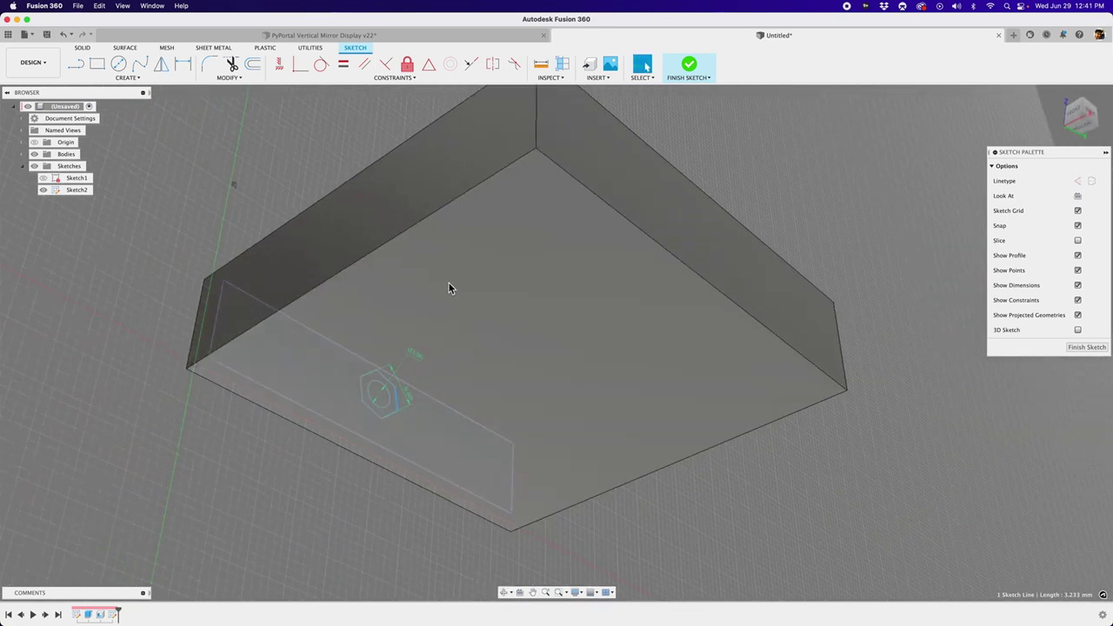
{"action": "left_click", "coordinate": [474, 382]}
{"action": "left_click", "coordinate": [1059, 98]}
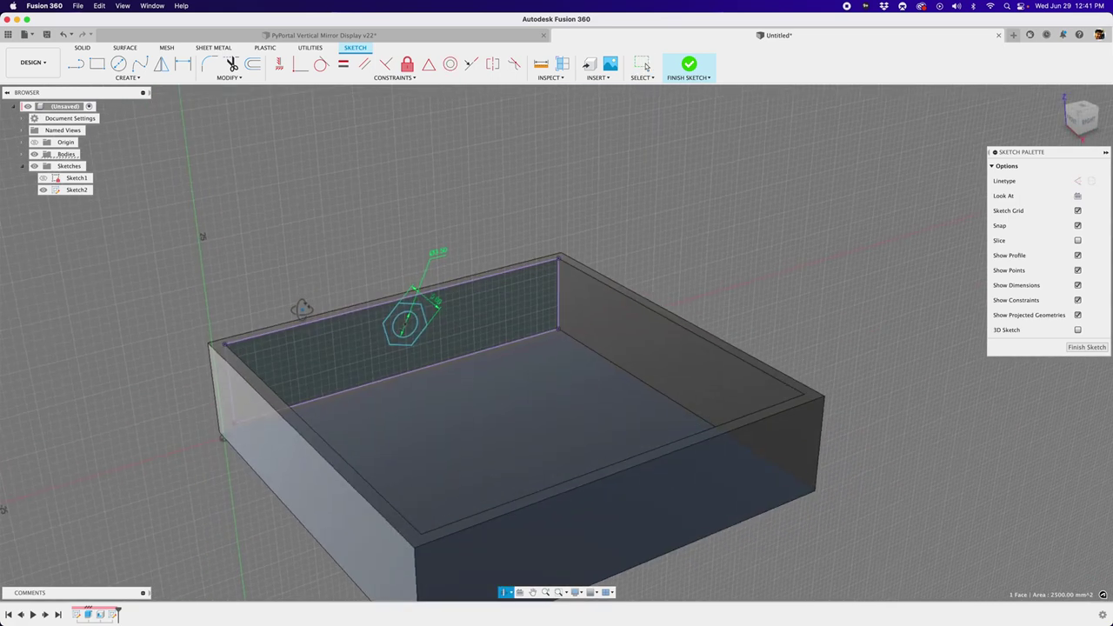
{"action": "scroll", "coordinate": [400, 319], "scroll_direction": "up", "scroll_amount": 5}
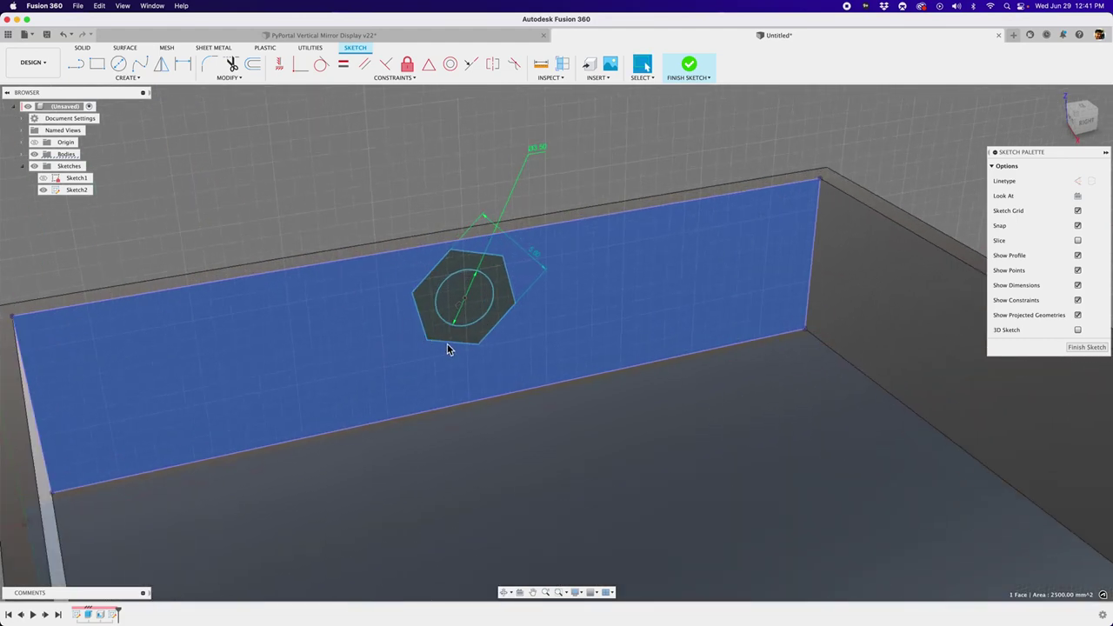
Step: Apply a Horizontal/Vertical constraint so the hexagon's right edge stands vertical
{"action": "left_click", "coordinate": [458, 344]}
{"action": "left_click", "coordinate": [483, 253]}
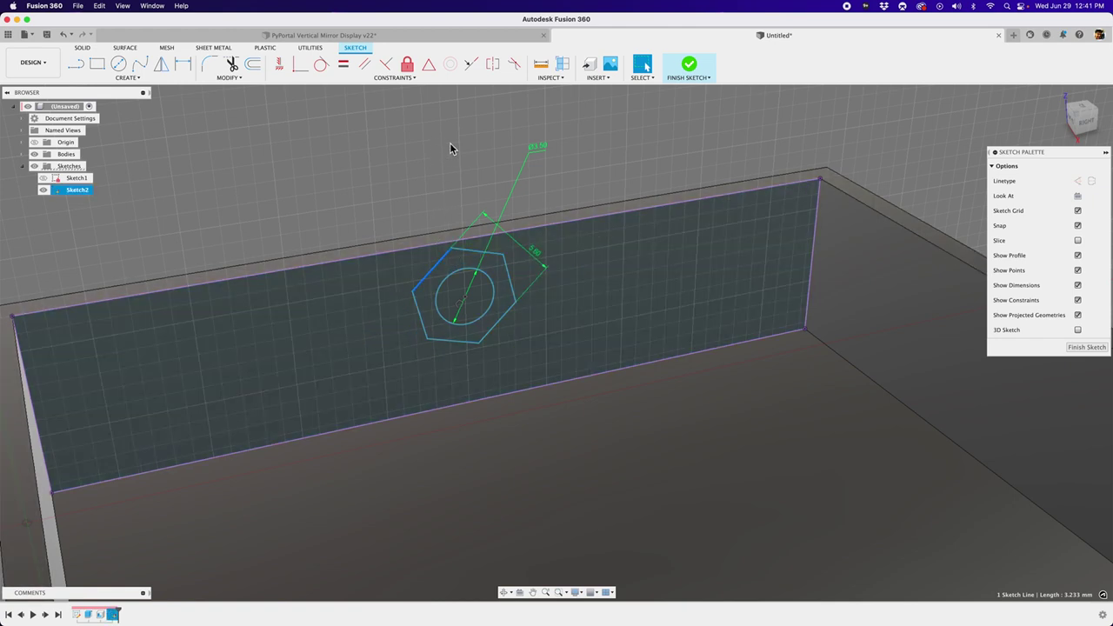
{"action": "left_click", "coordinate": [442, 261]}
{"action": "left_click", "coordinate": [452, 118]}
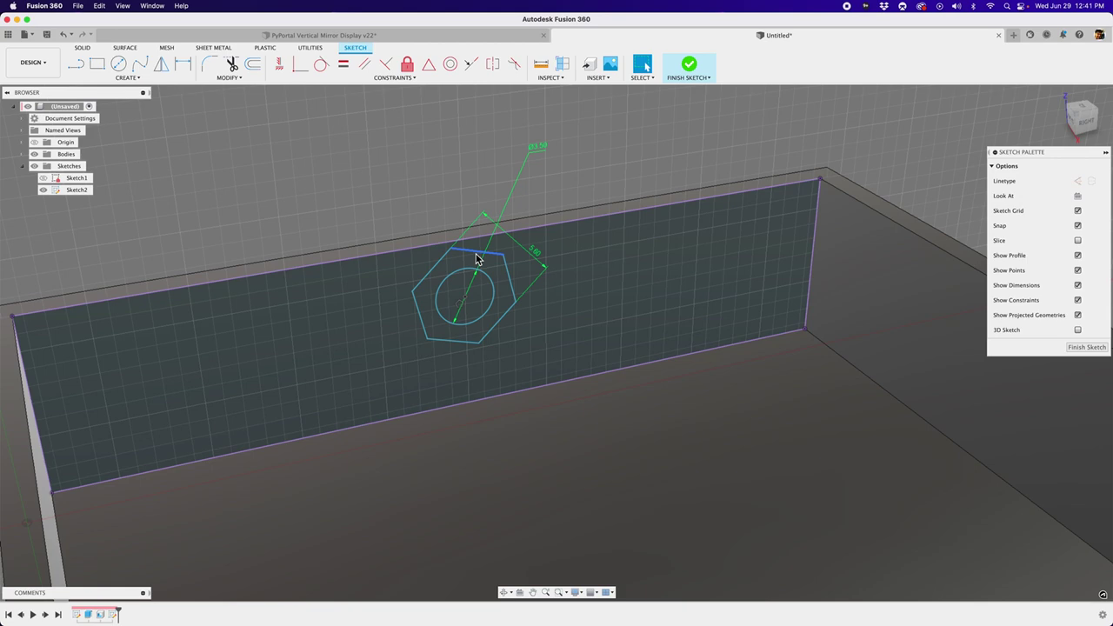
{"action": "left_click", "coordinate": [476, 257]}
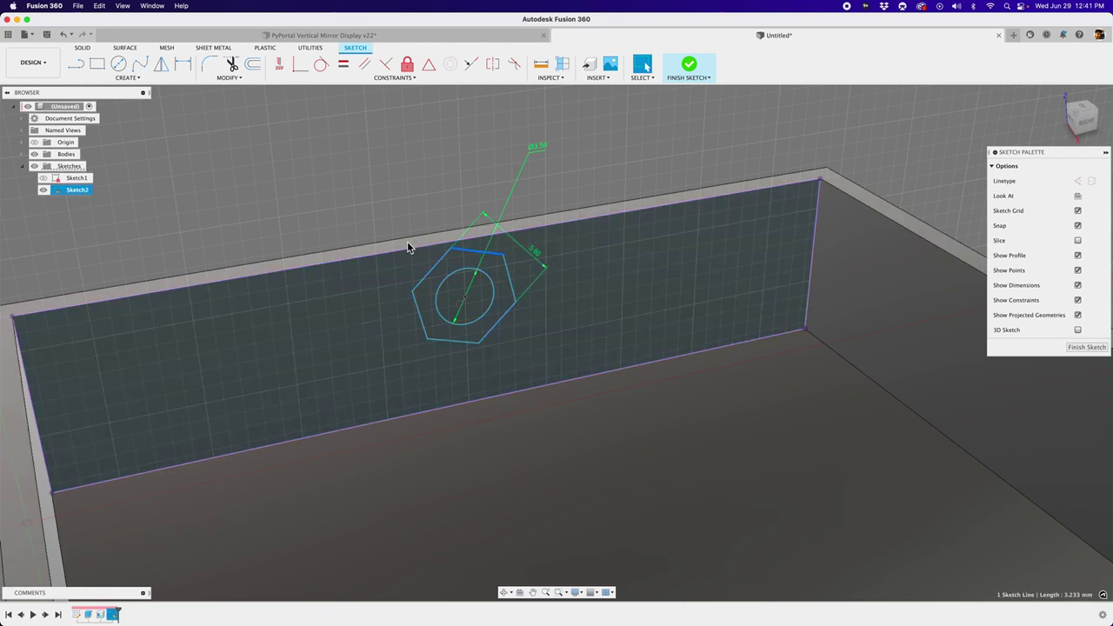
{"action": "scroll", "coordinate": [394, 216], "scroll_direction": "up", "scroll_amount": 1}
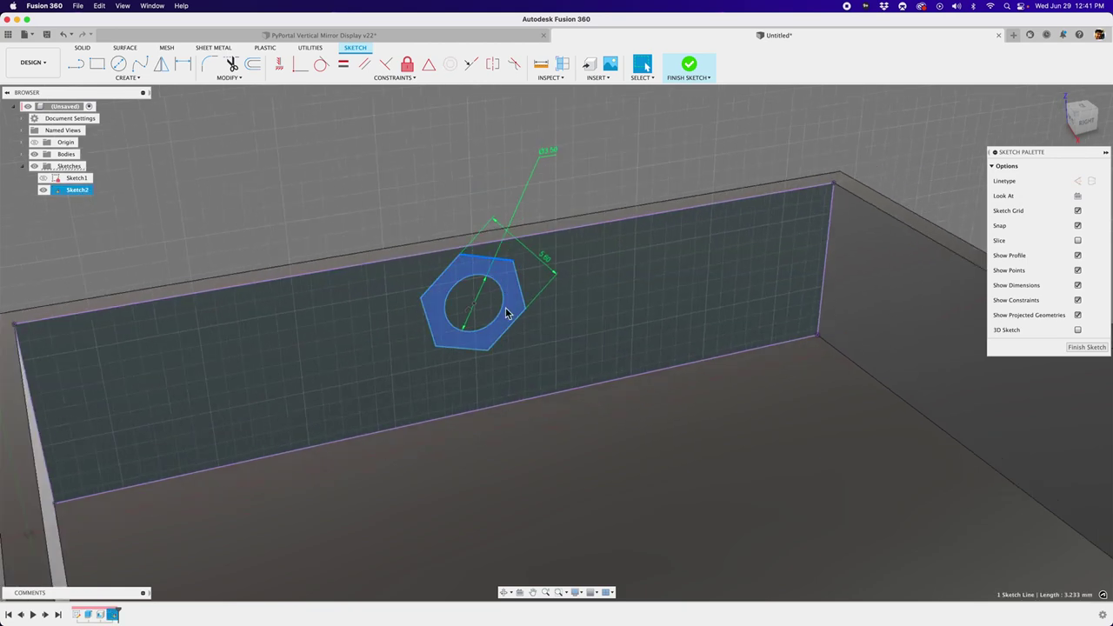
{"action": "scroll", "coordinate": [511, 327], "scroll_direction": "up", "scroll_amount": 1}
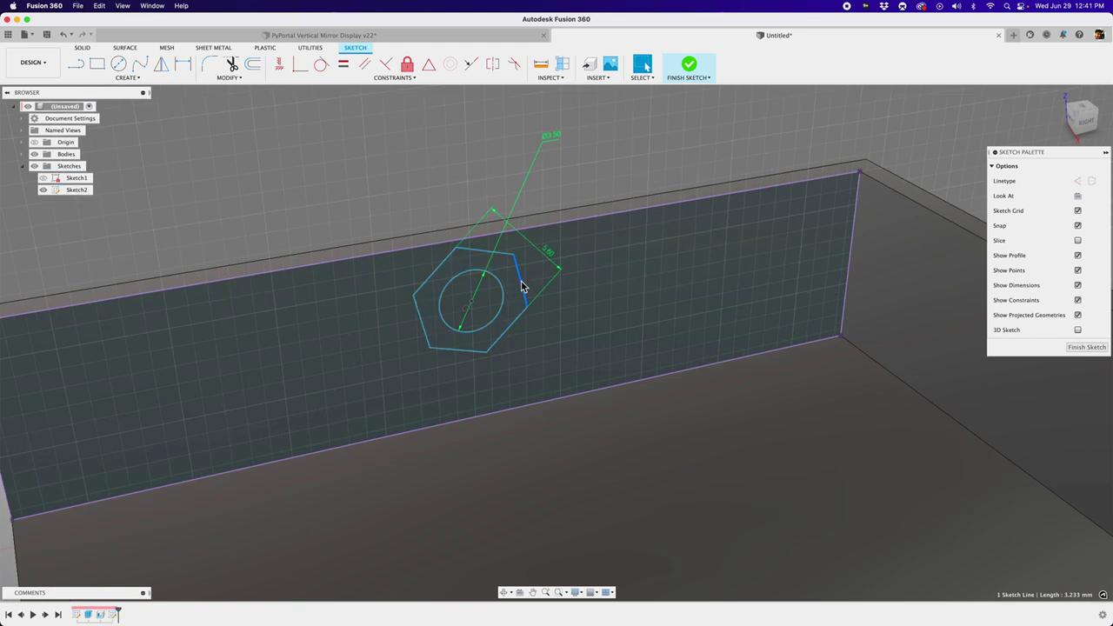
{"action": "key", "text": "s"}
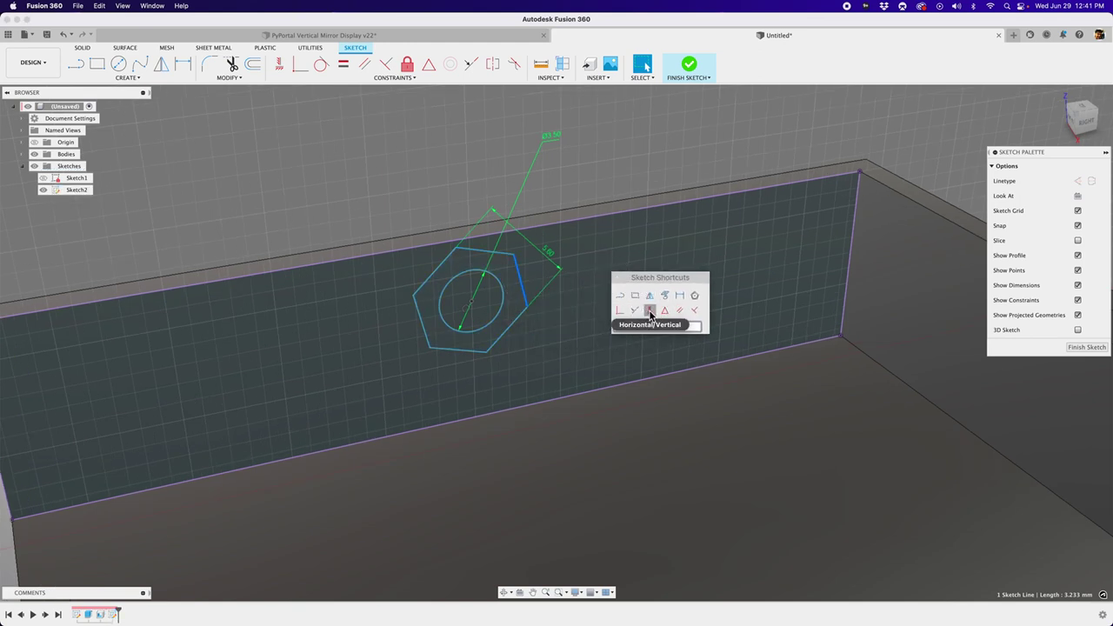
{"action": "left_click", "coordinate": [651, 316]}
{"action": "scroll", "coordinate": [529, 276], "scroll_direction": "up", "scroll_amount": 2}
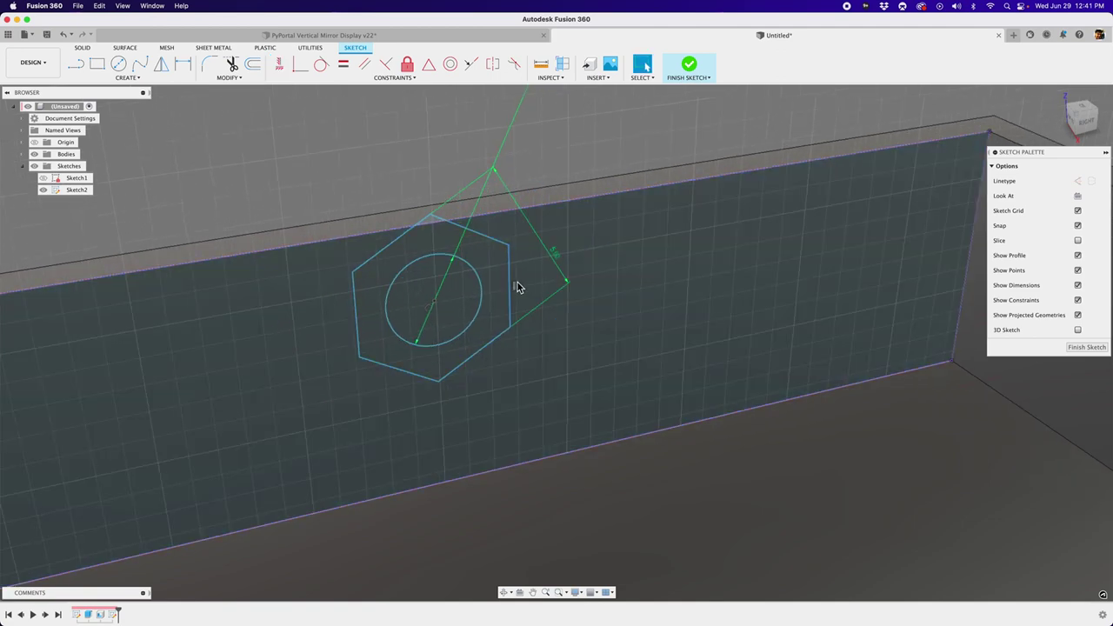
{"action": "left_click", "coordinate": [510, 269]}
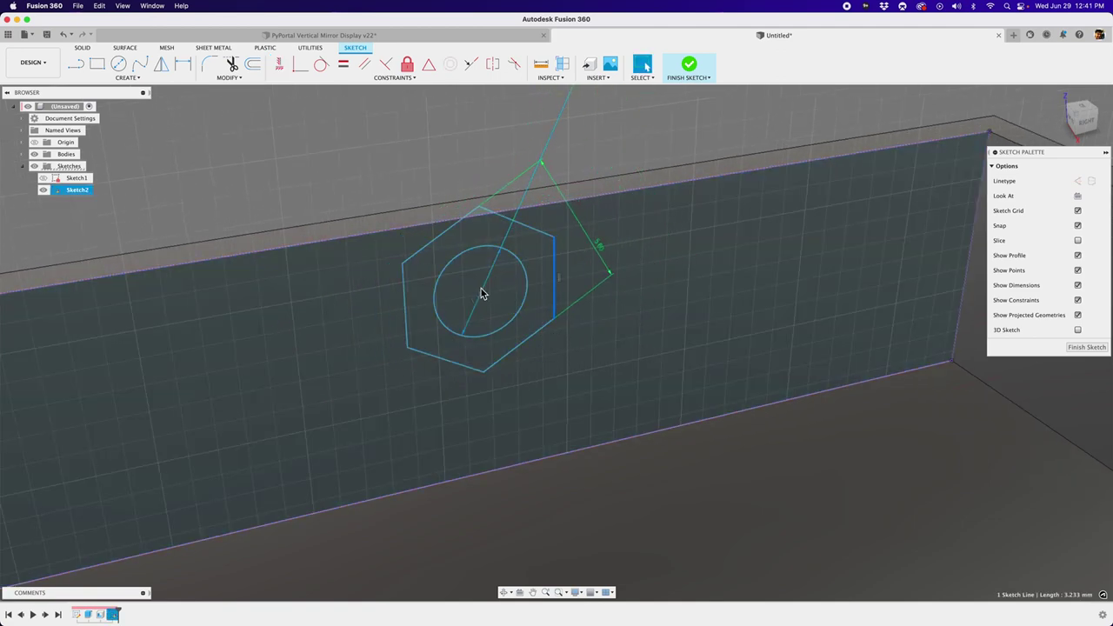
Step: Move the nut outline down-left and stretch the construction lines around the hexagon
{"action": "mouse_move", "coordinate": [483, 293]}
{"action": "left_mouse_down"}
{"action": "mouse_move", "coordinate": [319, 380]}
{"action": "mouse_move", "coordinate": [323, 402]}
{"action": "mouse_move", "coordinate": [504, 365]}
{"action": "mouse_move", "coordinate": [666, 273]}
{"action": "mouse_move", "coordinate": [325, 380]}
{"action": "left_mouse_up"}
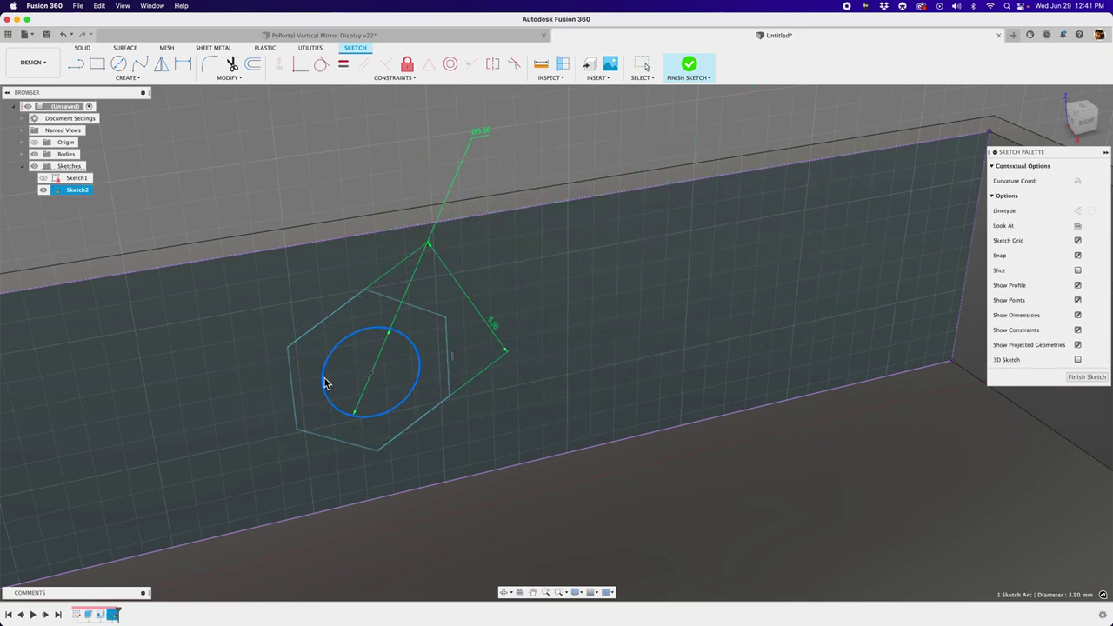
{"action": "scroll", "coordinate": [325, 380], "scroll_direction": "down", "scroll_amount": 1}
{"action": "left_click_drag", "start_coordinate": [447, 166], "coordinate": [205, 246]}
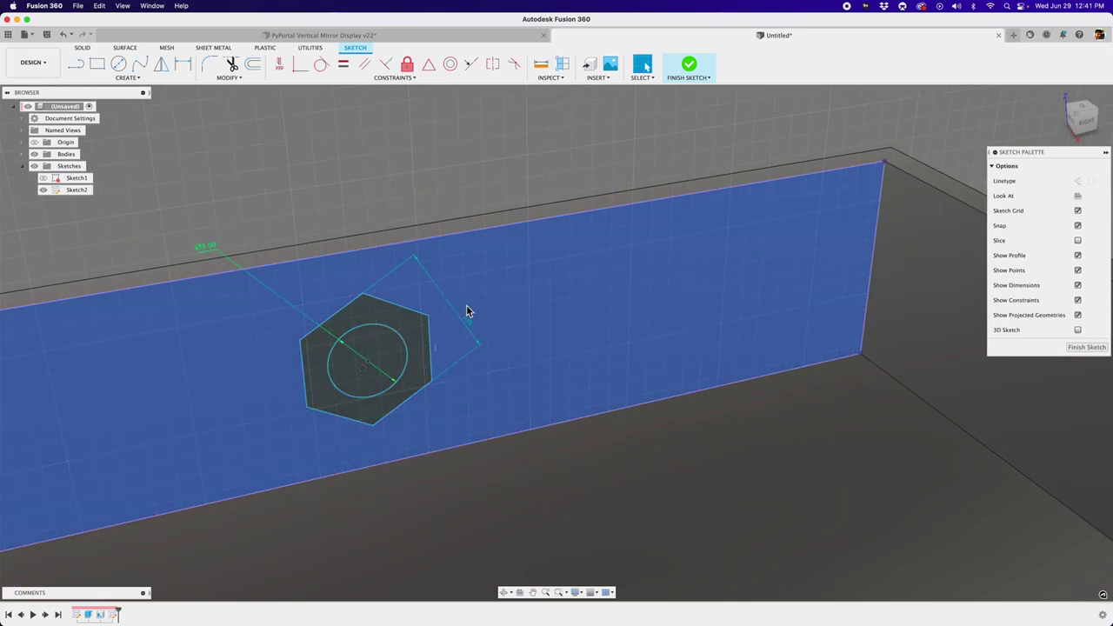
{"action": "left_click_drag", "start_coordinate": [456, 319], "coordinate": [487, 291]}
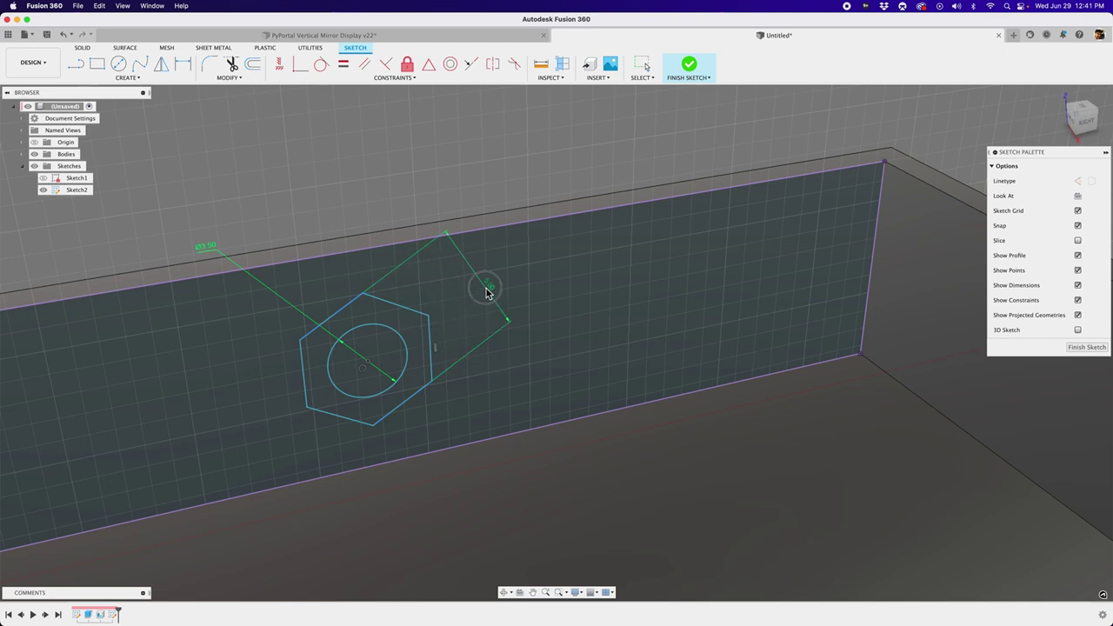
{"action": "double_click", "coordinate": [487, 298]}
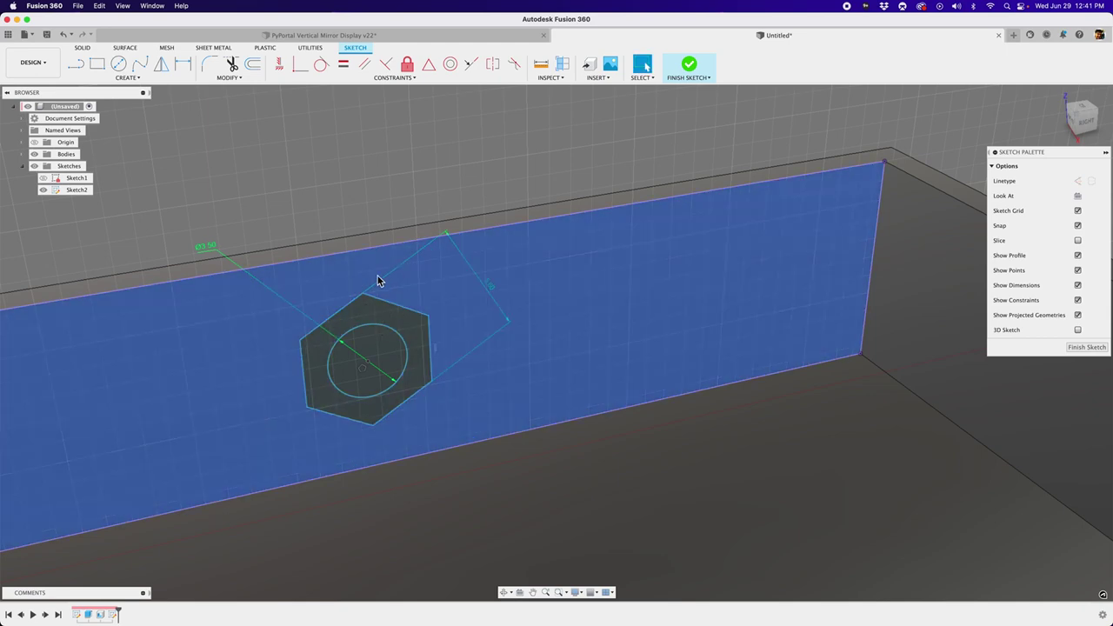
{"action": "left_click", "coordinate": [432, 346]}
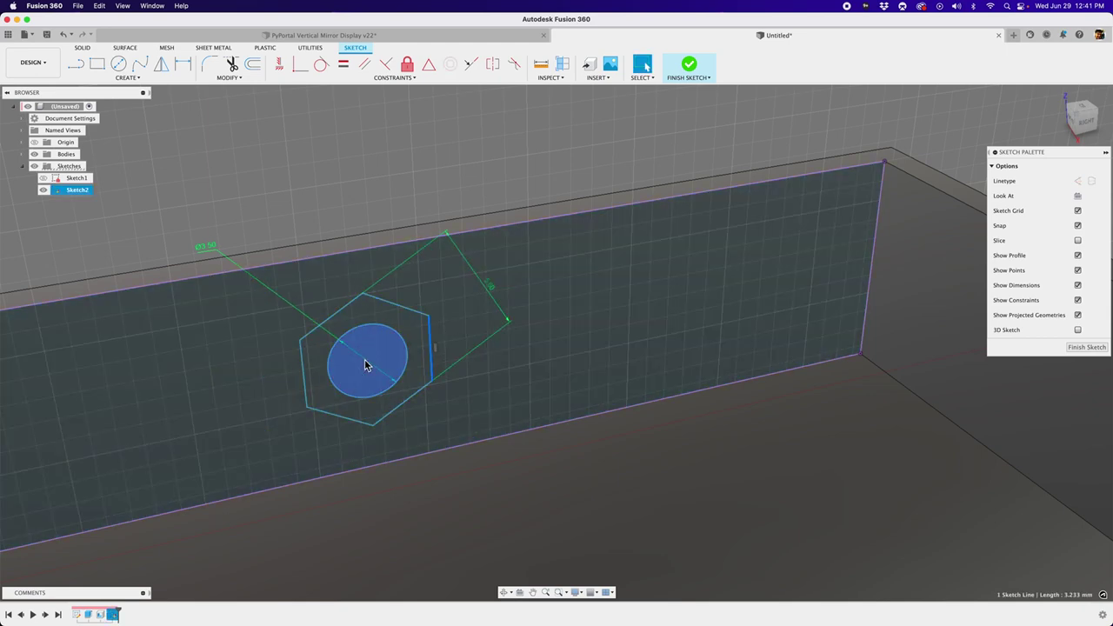
{"action": "left_click", "coordinate": [304, 372], "text": "shift"}
{"action": "scroll", "coordinate": [389, 337], "scroll_direction": "down", "scroll_amount": 3}
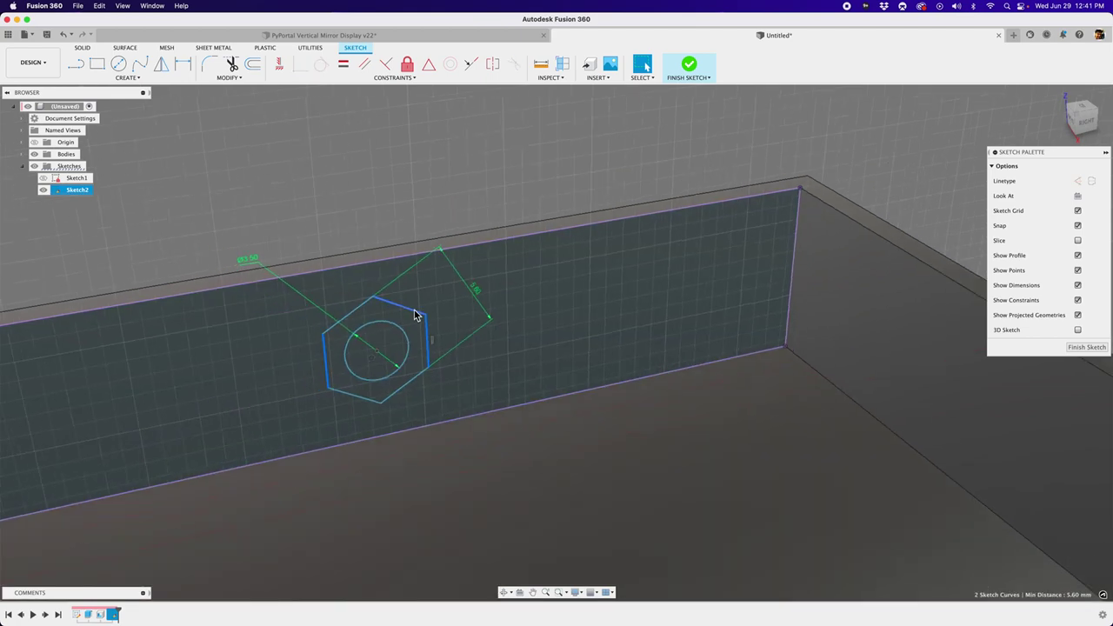
{"action": "left_click", "coordinate": [439, 252]}
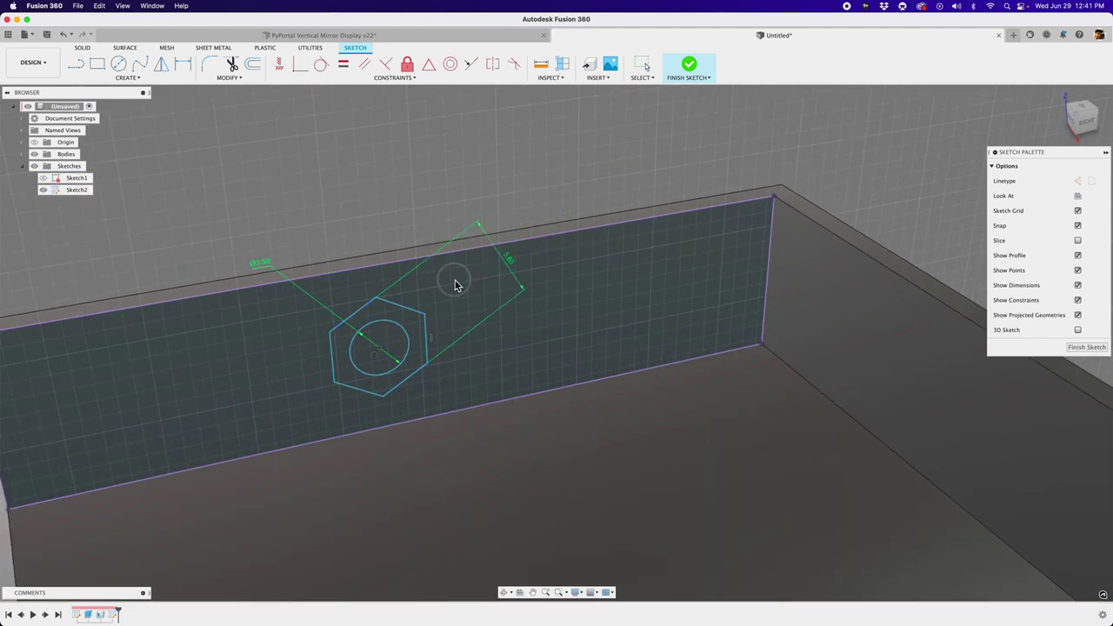
{"action": "scroll", "coordinate": [479, 246], "scroll_direction": "up", "scroll_amount": 3}
{"action": "left_click", "coordinate": [388, 319]}
{"action": "scroll", "coordinate": [389, 319], "scroll_direction": "down", "scroll_amount": 1}
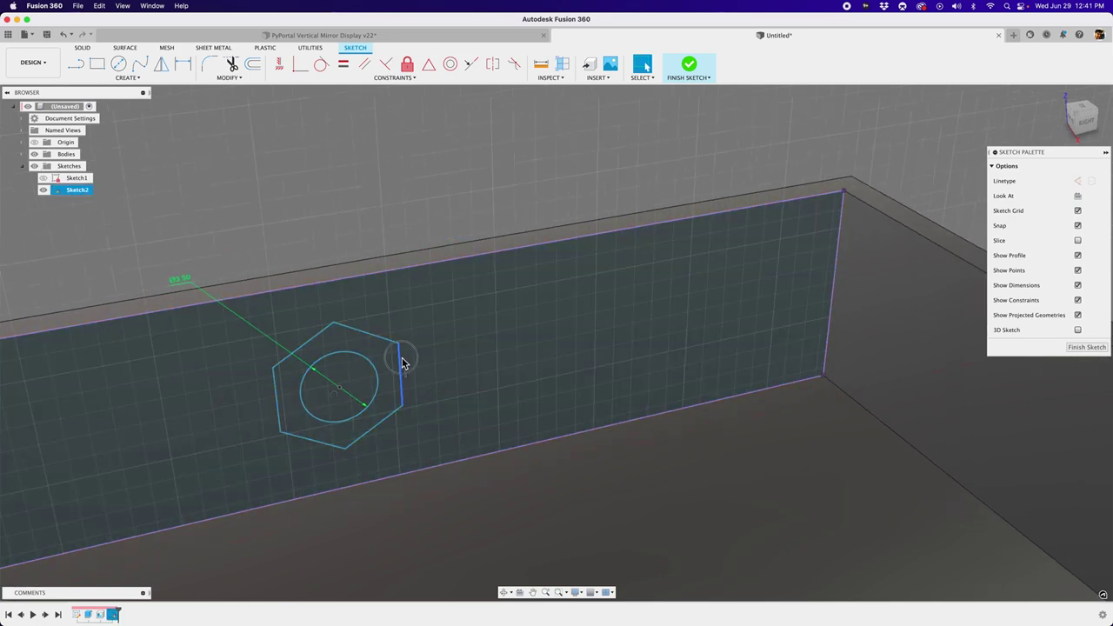
Step: Dimension the hexagon 5.60 mm across its left and right flats
{"action": "left_click", "coordinate": [274, 383]}
{"action": "key", "text": "d"}
{"action": "left_click", "coordinate": [275, 384]}
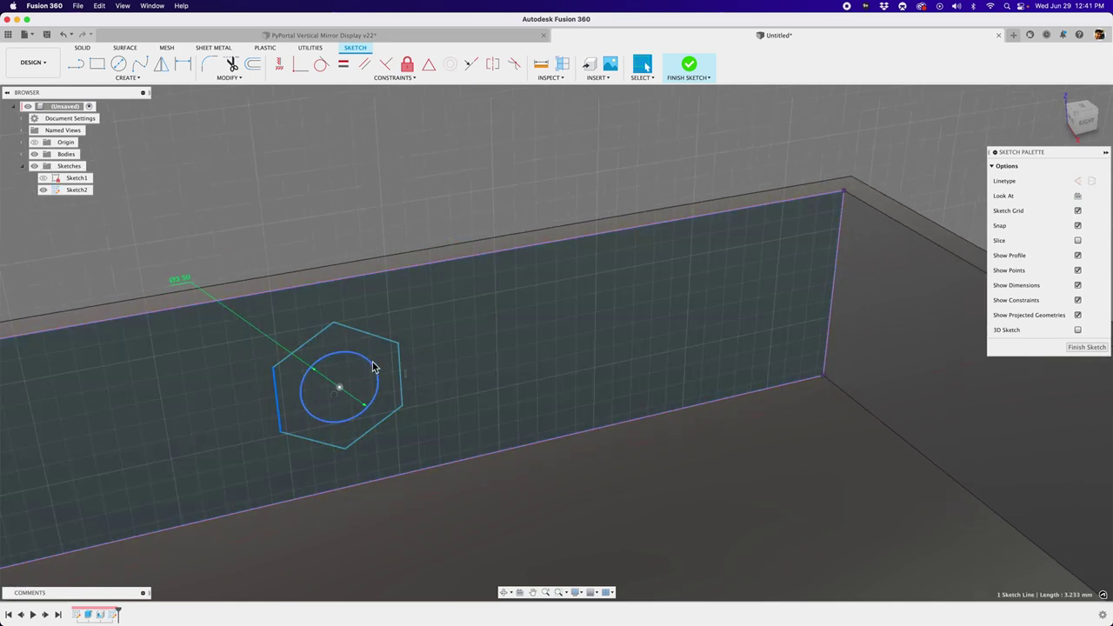
{"action": "left_click", "coordinate": [401, 356]}
{"action": "left_click", "coordinate": [354, 214]}
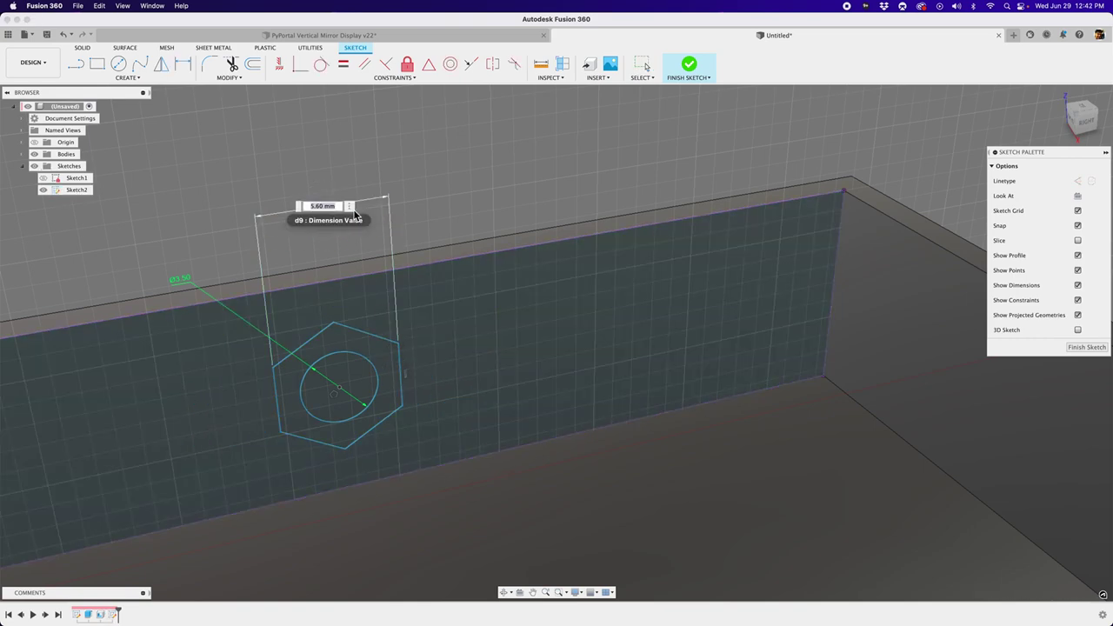
{"action": "key", "text": "Return"}
Step: Pan to show the whole wall and move the nut outline right into place
{"action": "scroll", "coordinate": [330, 230], "scroll_direction": "down", "scroll_amount": 3}
{"action": "middle_click_drag", "start_coordinate": [330, 230], "coordinate": [270, 239]}
{"action": "scroll", "coordinate": [269, 239], "scroll_direction": "up", "scroll_amount": 2}
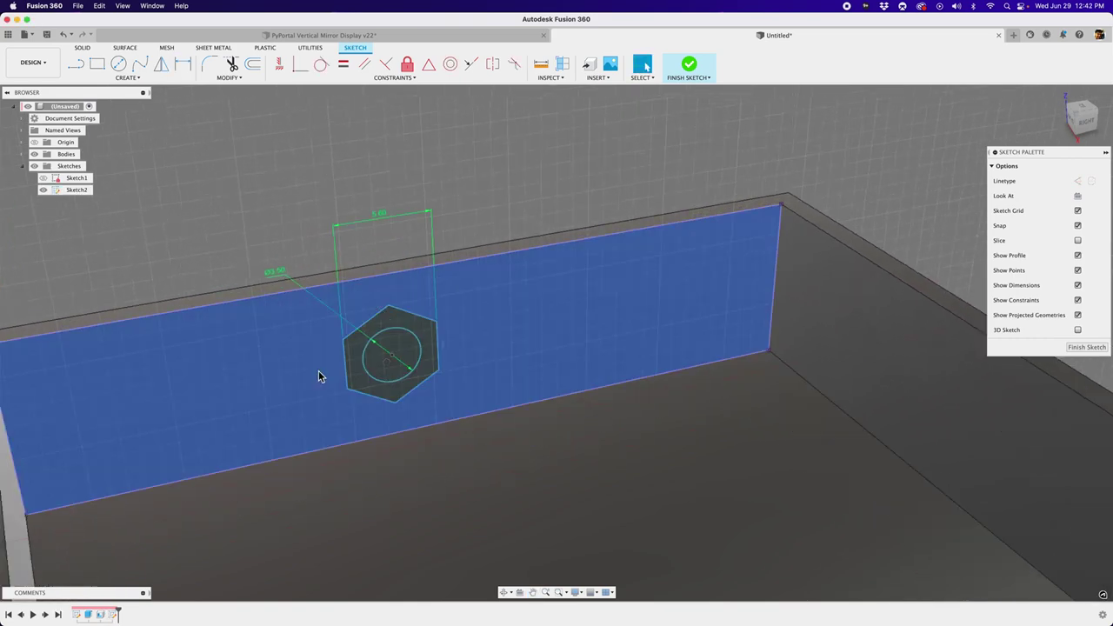
{"action": "mouse_move", "coordinate": [372, 375]}
{"action": "left_mouse_down"}
{"action": "mouse_move", "coordinate": [441, 381]}
{"action": "mouse_move", "coordinate": [370, 366]}
{"action": "mouse_move", "coordinate": [426, 319]}
{"action": "left_mouse_up"}
{"action": "scroll", "coordinate": [429, 323], "scroll_direction": "up", "scroll_amount": 2}
{"action": "scroll", "coordinate": [463, 348], "scroll_direction": "down", "scroll_amount": 4}
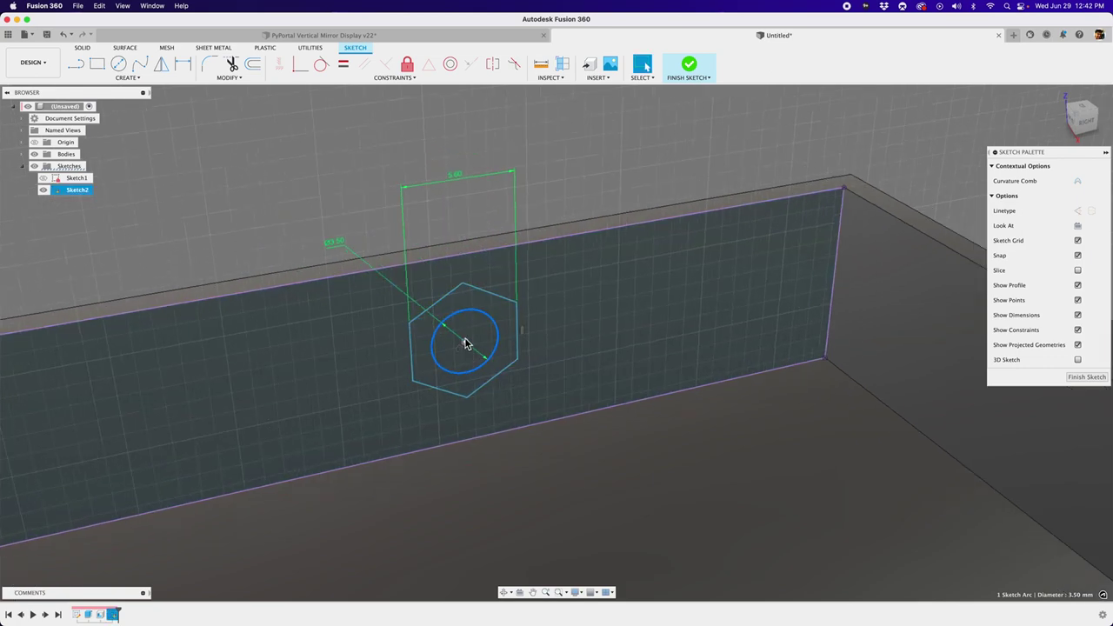
{"action": "key", "text": "Escape"}
{"action": "scroll", "coordinate": [562, 290], "scroll_direction": "up", "scroll_amount": 1}
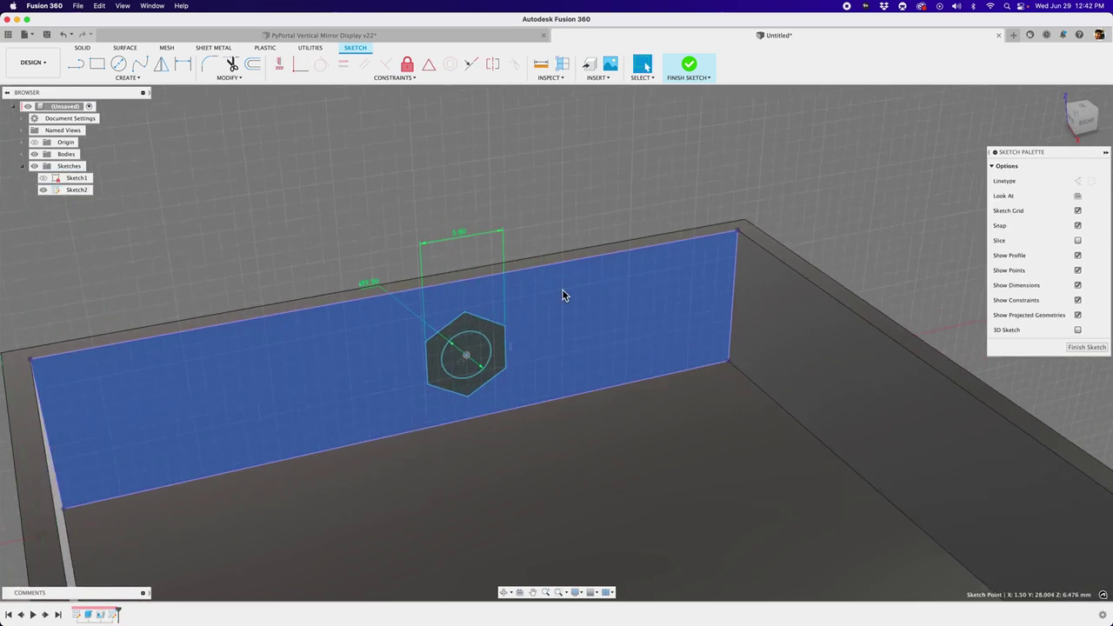
Step: Draw the 47 mm horizontal line across the wall, ending at the wall's left edge
{"action": "key", "text": "l"}
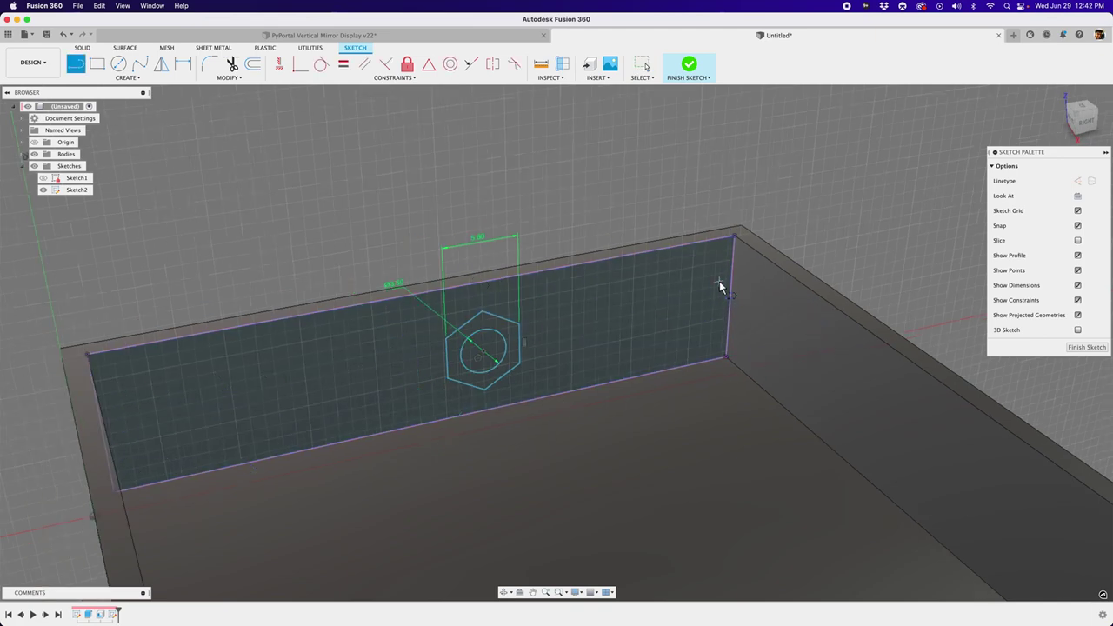
{"action": "scroll", "coordinate": [720, 287], "scroll_direction": "up", "scroll_amount": 2}
{"action": "scroll", "coordinate": [731, 274], "scroll_direction": "up", "scroll_amount": 2}
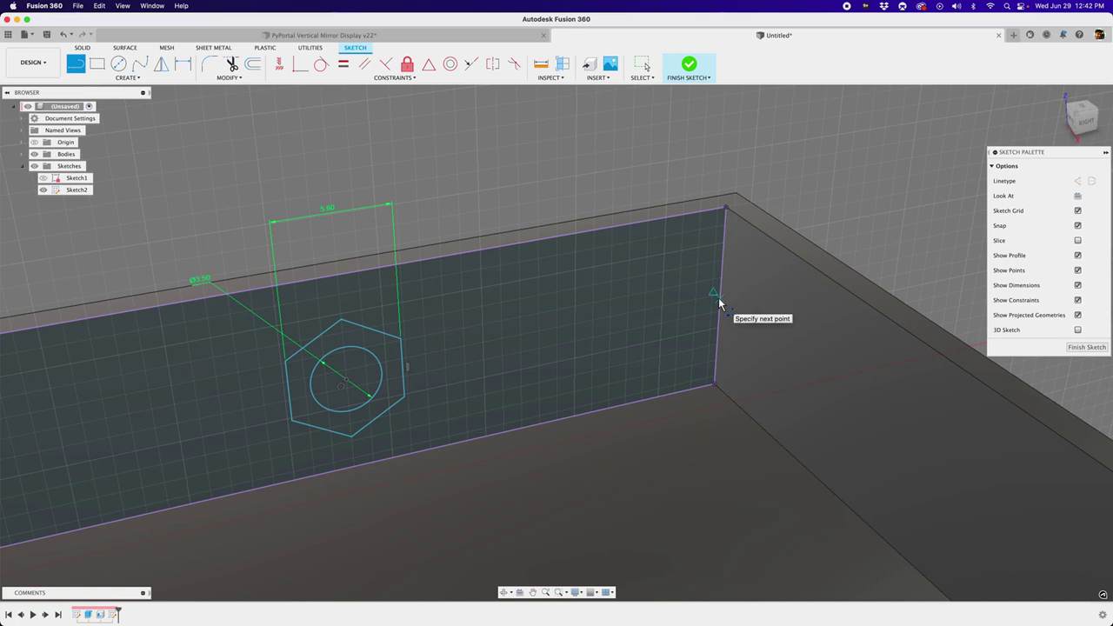
{"action": "scroll", "coordinate": [720, 304], "scroll_direction": "down", "scroll_amount": 3}
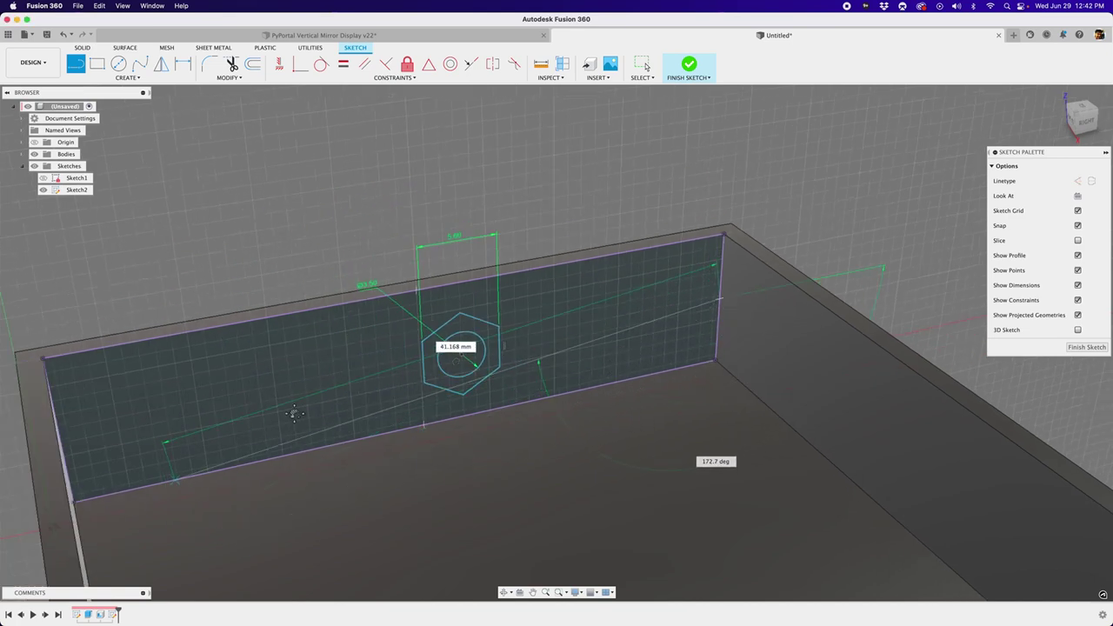
{"action": "middle_click_drag", "start_coordinate": [294, 413], "coordinate": [301, 348], "text": "shift"}
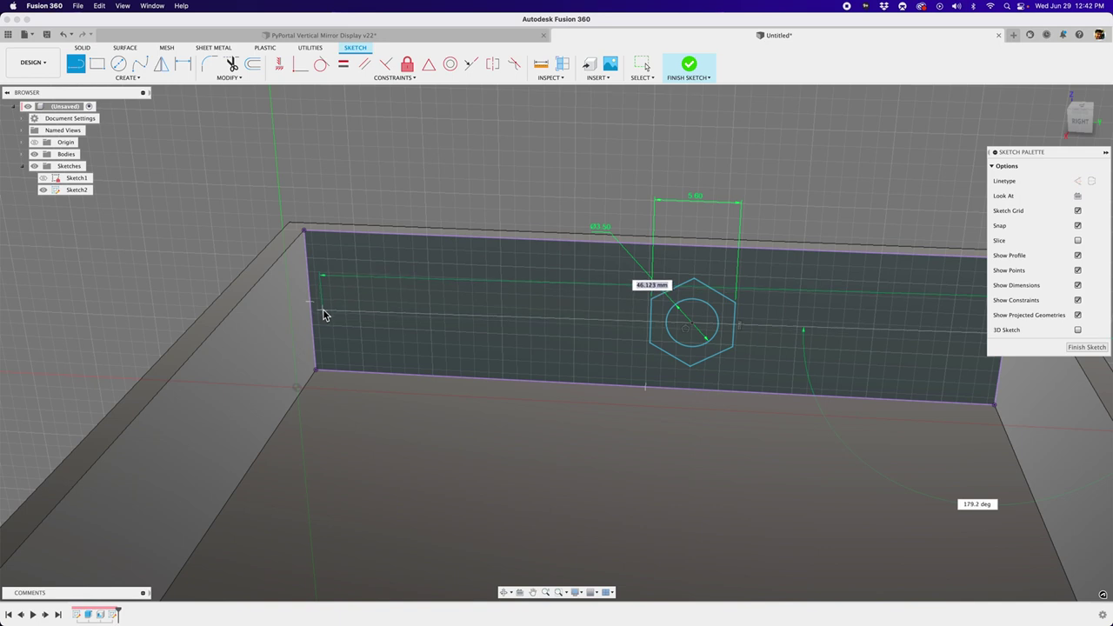
{"action": "scroll", "coordinate": [311, 306], "scroll_direction": "up", "scroll_amount": 3}
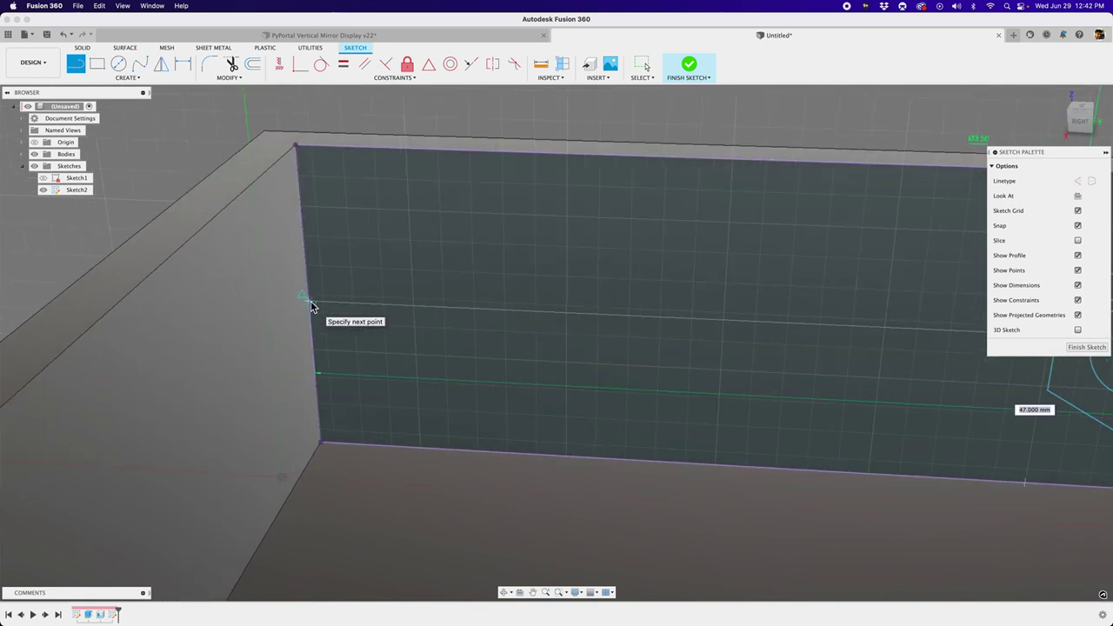
{"action": "left_click", "coordinate": [308, 305]}
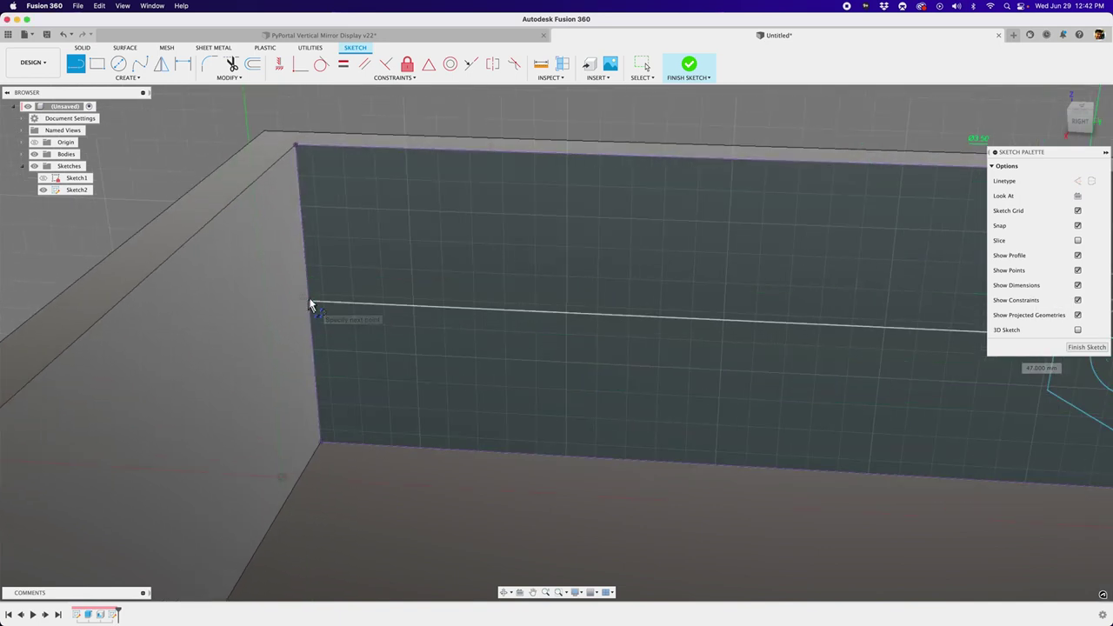
{"action": "scroll", "coordinate": [362, 330], "scroll_direction": "down", "scroll_amount": 3}
{"action": "key", "text": "Escape"}
{"action": "scroll", "coordinate": [324, 305], "scroll_direction": "down", "scroll_amount": 3}
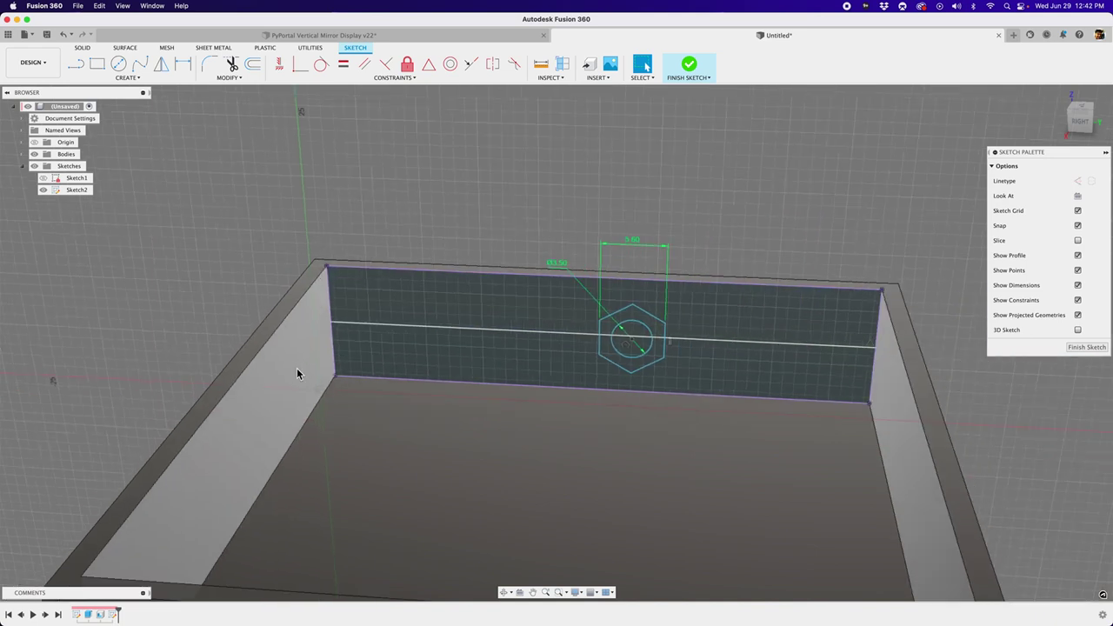
Step: Convert the 47.00 mm horizontal line to a construction line through the hexagon outline
{"action": "left_click", "coordinate": [275, 321]}
{"action": "scroll", "coordinate": [275, 321], "scroll_direction": "up", "scroll_amount": 2}
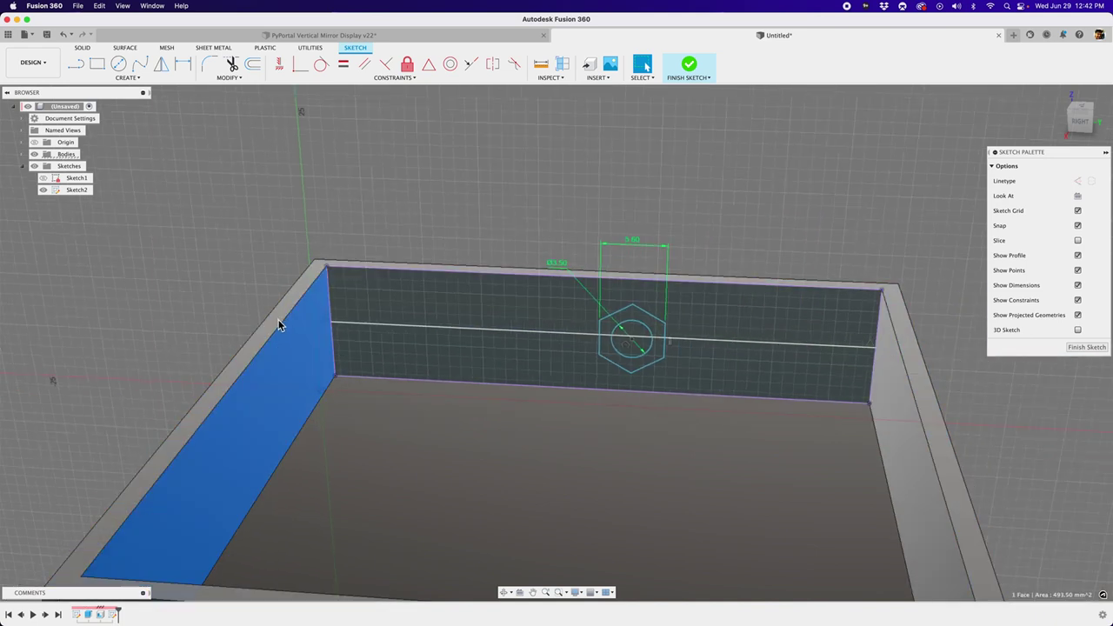
{"action": "left_click", "coordinate": [384, 326]}
{"action": "left_click", "coordinate": [382, 324]}
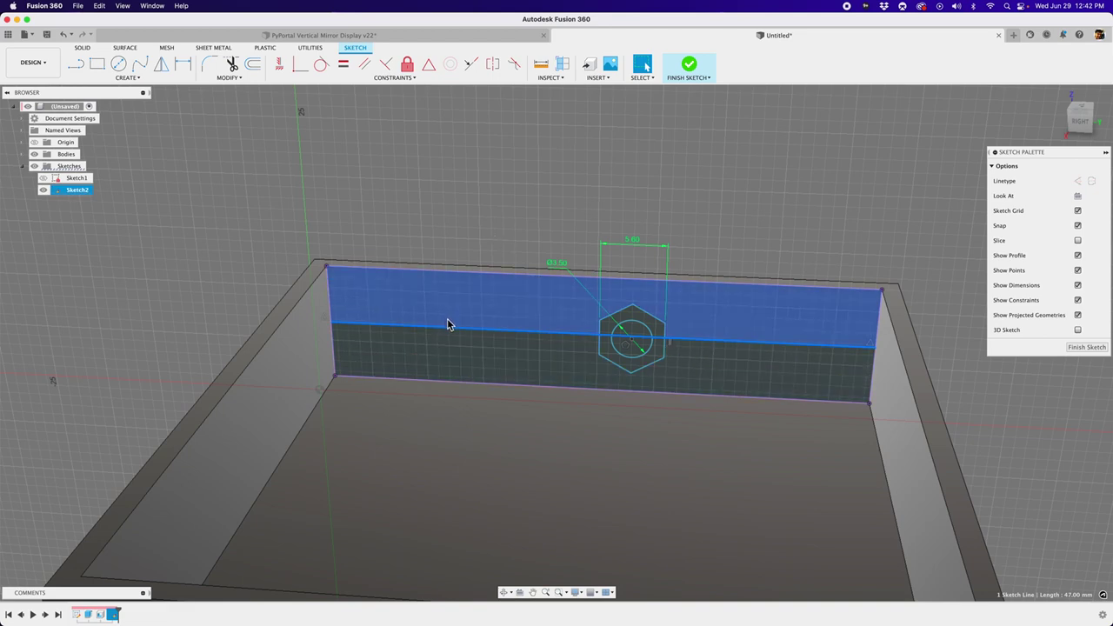
{"action": "left_click_drag", "start_coordinate": [1002, 159], "coordinate": [832, 176]}
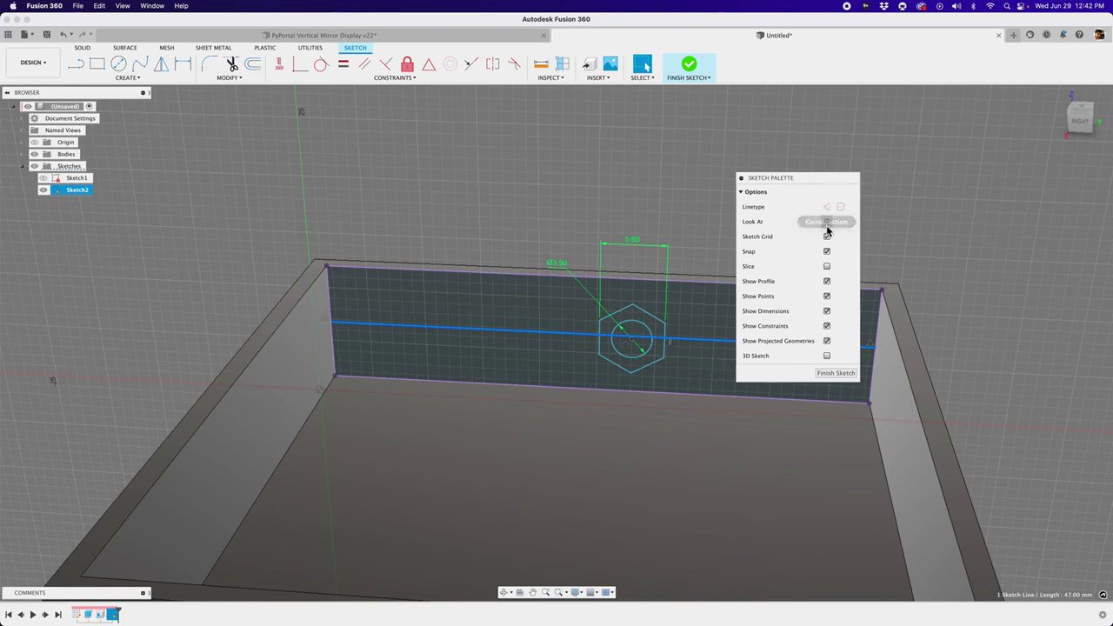
{"action": "mouse_move", "coordinate": [819, 181]}
{"action": "left_mouse_down"}
{"action": "mouse_move", "coordinate": [782, 194]}
{"action": "mouse_move", "coordinate": [826, 202]}
{"action": "left_mouse_up"}
{"action": "key", "text": "x"}
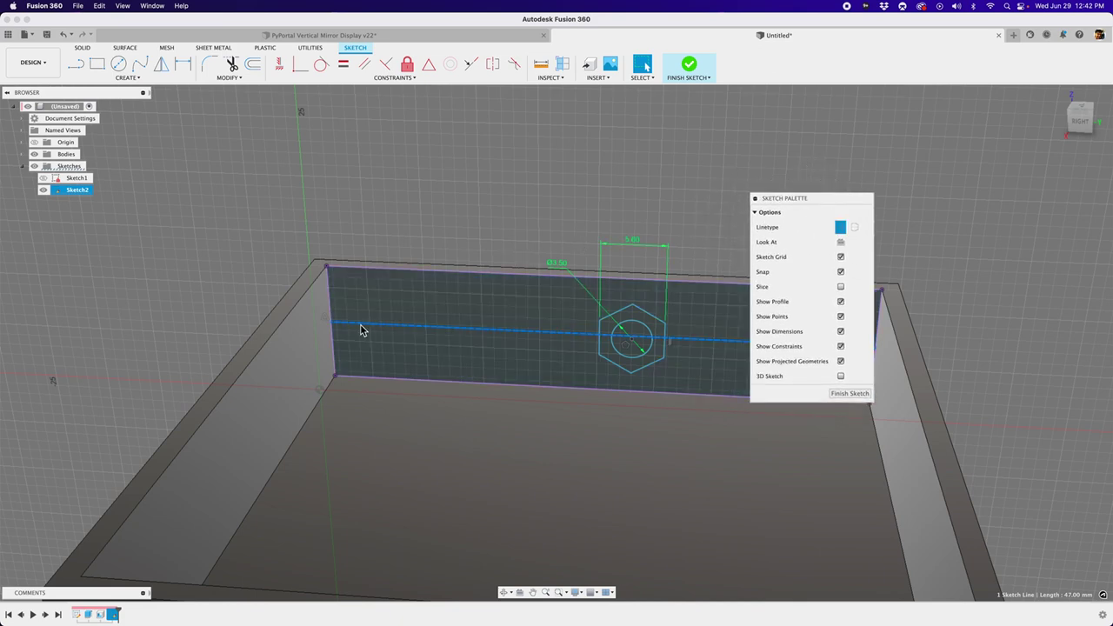
{"action": "left_click", "coordinate": [490, 190]}
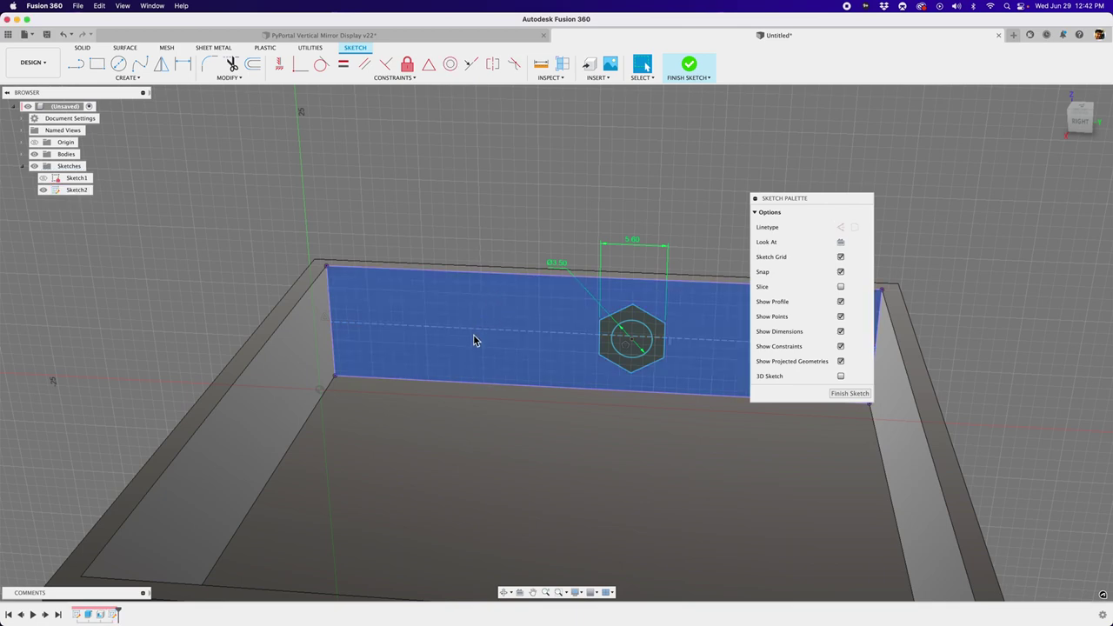
{"action": "left_click_drag", "start_coordinate": [840, 198], "coordinate": [951, 176]}
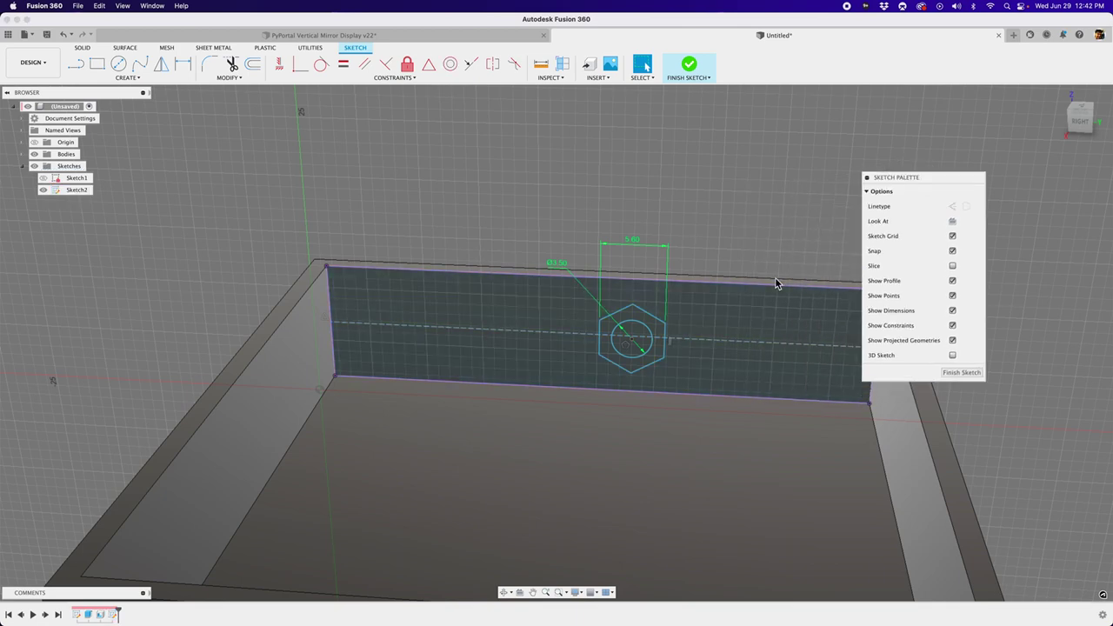
{"action": "left_click", "coordinate": [738, 339]}
{"action": "left_click", "coordinate": [528, 328]}
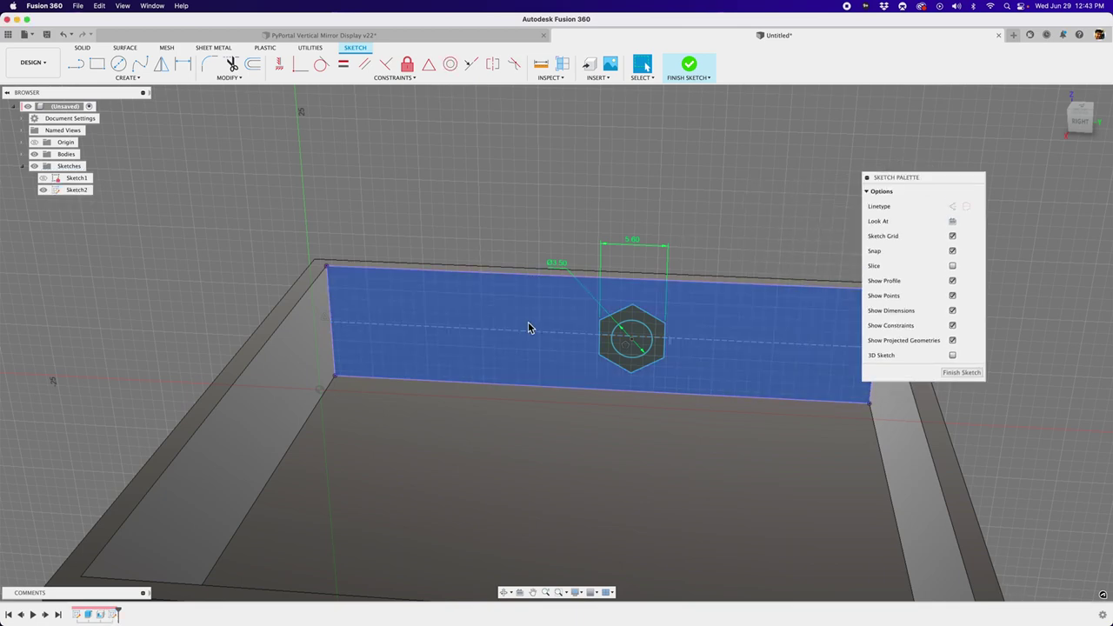
{"action": "left_click", "coordinate": [397, 281]}
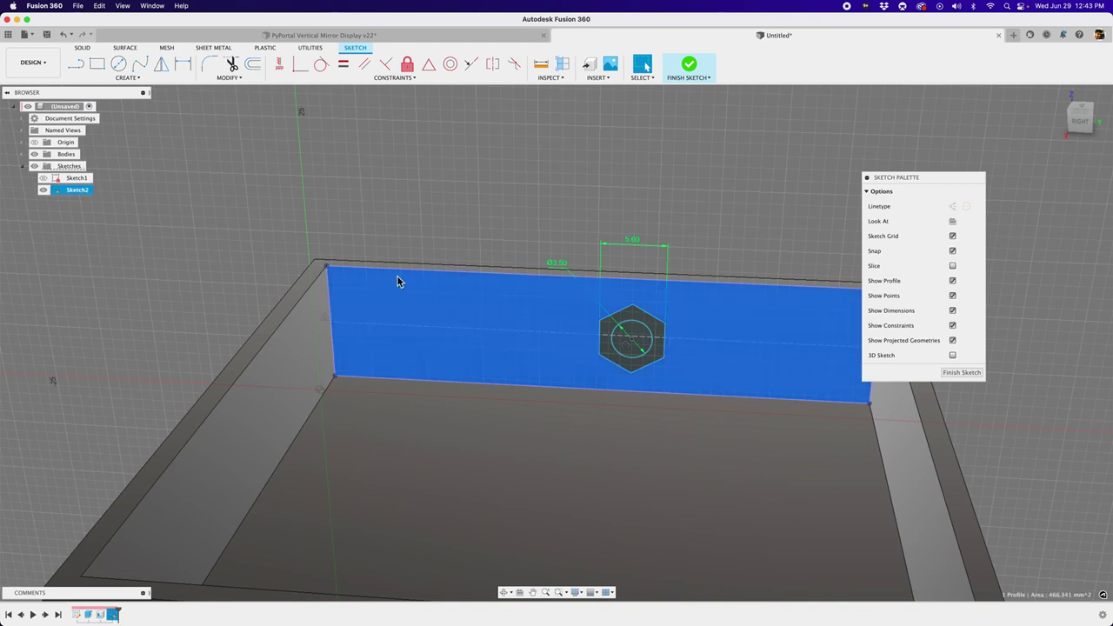
{"action": "left_click", "coordinate": [442, 219]}
{"action": "scroll", "coordinate": [632, 339], "scroll_direction": "up", "scroll_amount": 3}
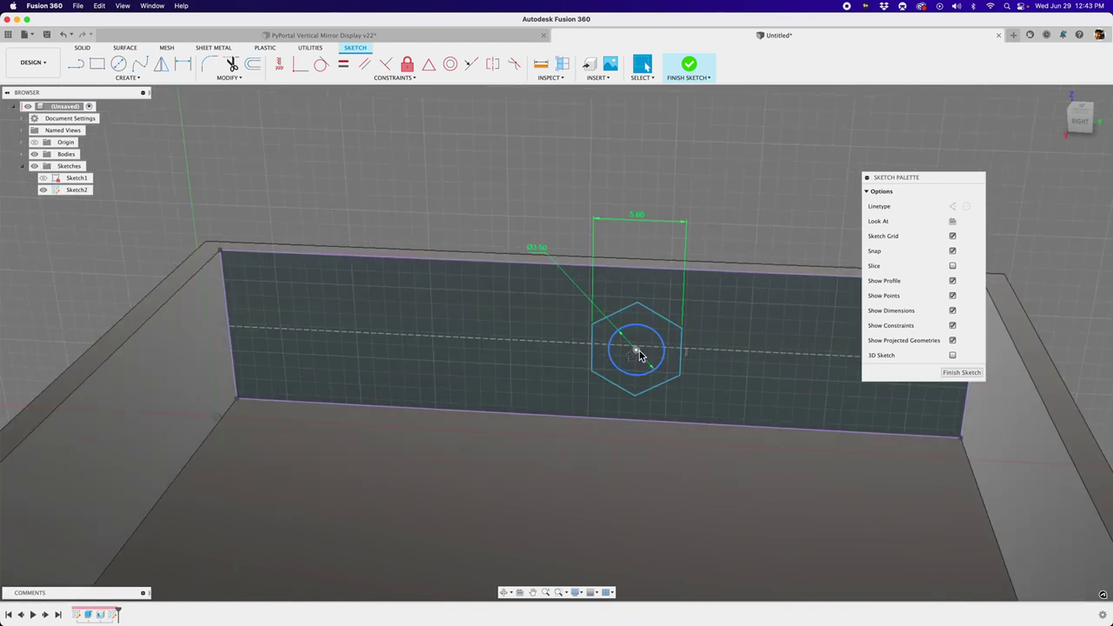
Step: Constrain the hexagon's centre point to the construction line's midpoint
{"action": "mouse_move", "coordinate": [638, 354]}
{"action": "left_mouse_down"}
{"action": "mouse_move", "coordinate": [635, 274]}
{"action": "mouse_move", "coordinate": [599, 275]}
{"action": "mouse_move", "coordinate": [598, 209]}
{"action": "left_mouse_up"}
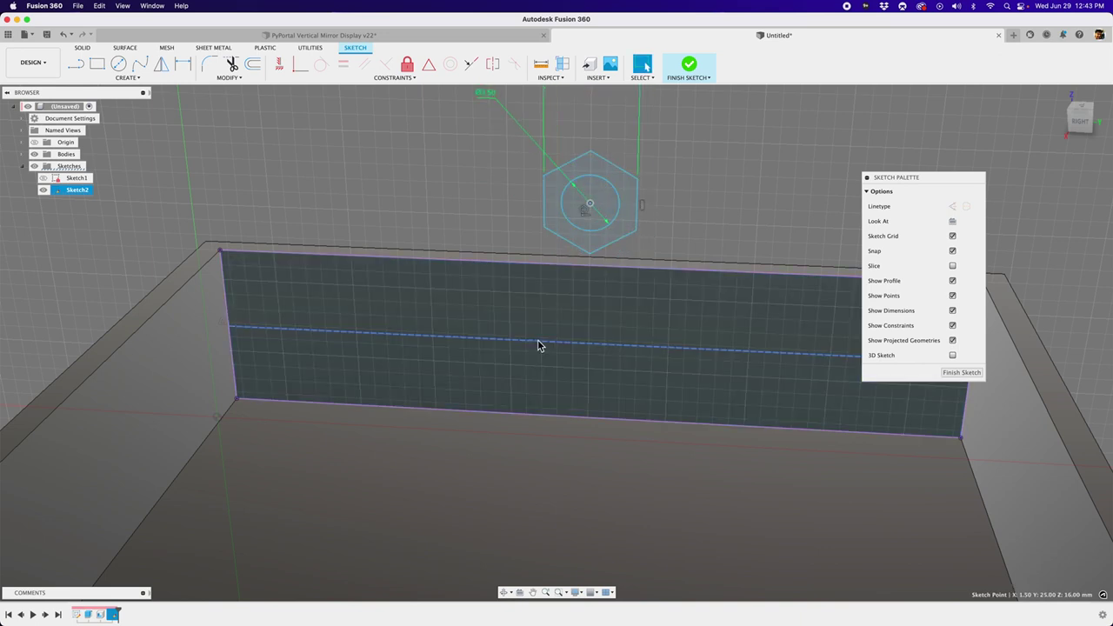
{"action": "left_click", "coordinate": [509, 341]}
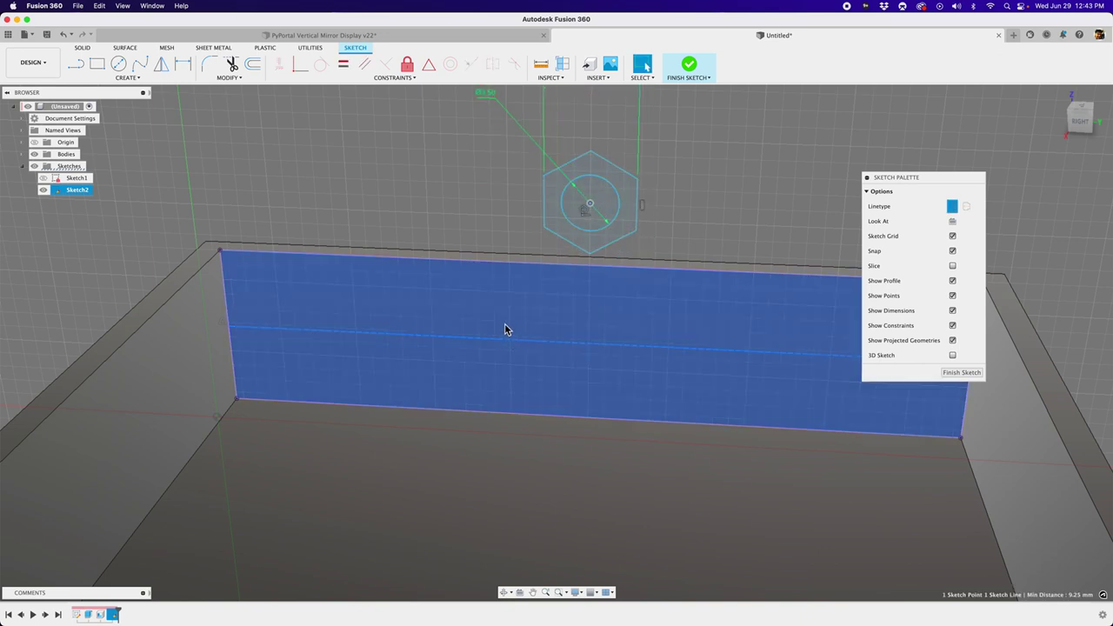
{"action": "key", "text": "s"}
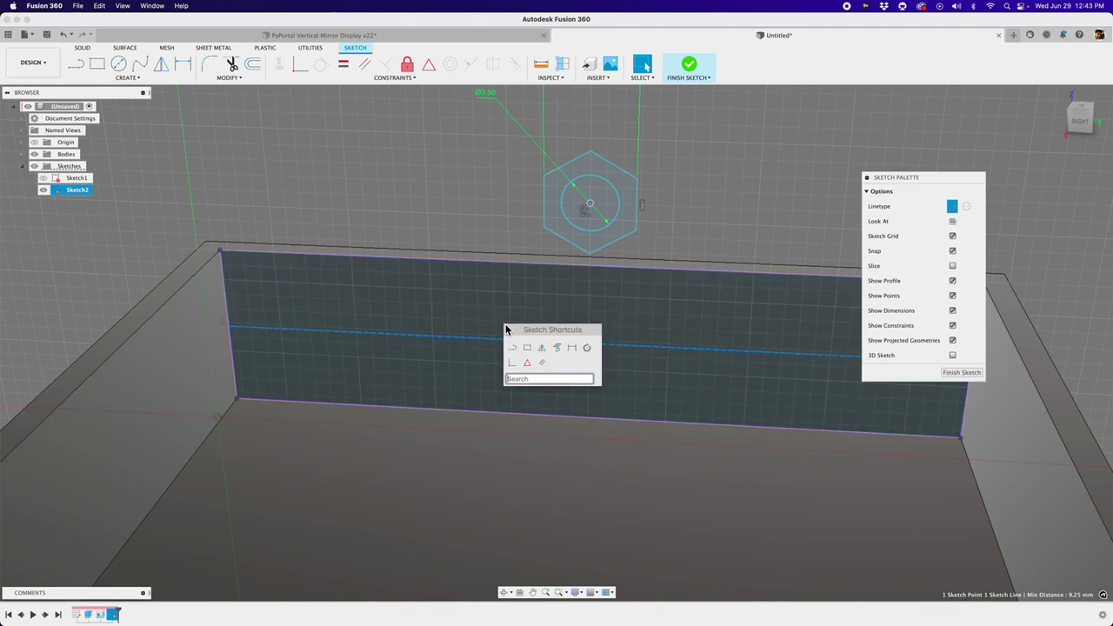
{"action": "left_click", "coordinate": [526, 365]}
{"action": "scroll", "coordinate": [513, 348], "scroll_direction": "down", "scroll_amount": 5}
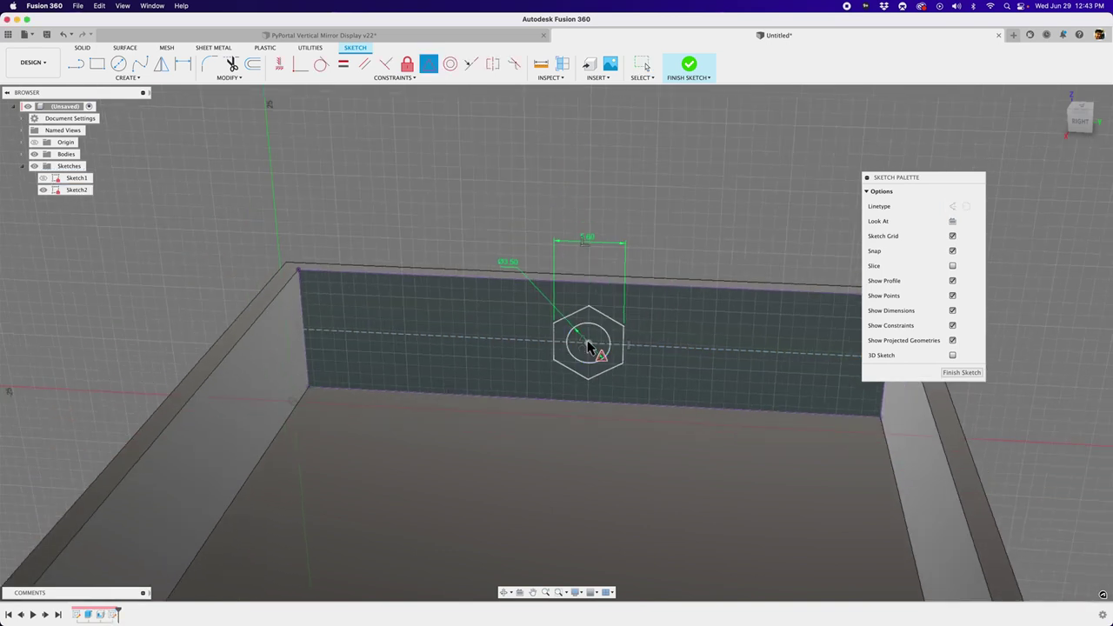
{"action": "scroll", "coordinate": [502, 339], "scroll_direction": "up", "scroll_amount": 3}
{"action": "left_click", "coordinate": [498, 346]}
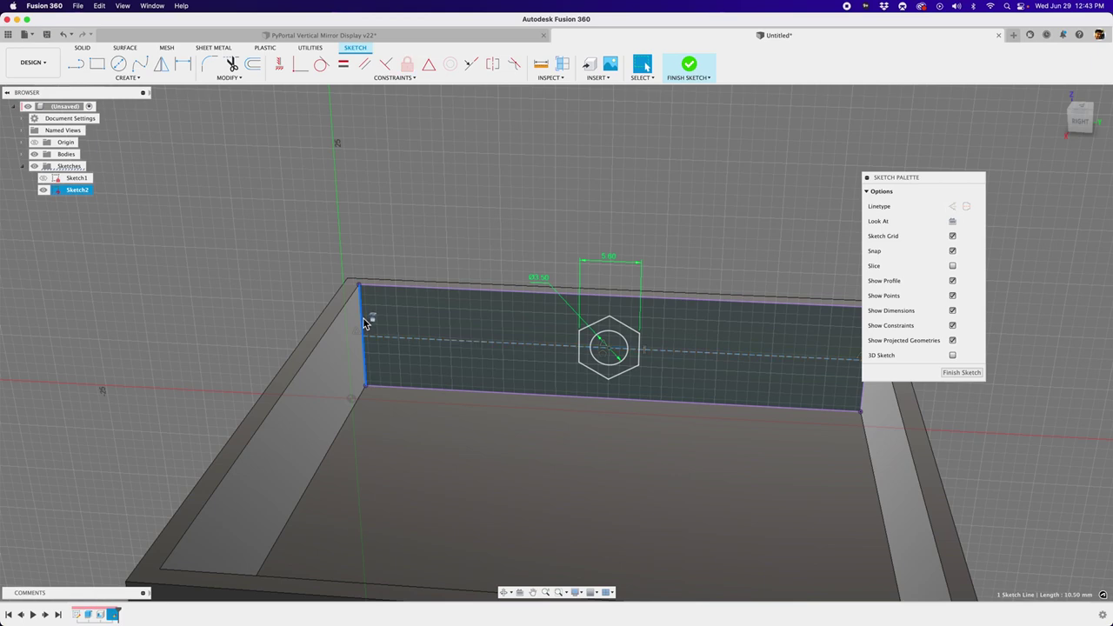
{"action": "left_click", "coordinate": [464, 221]}
Step: Orbit out to view the whole box and finish Sketch2
{"action": "middle_click_drag", "start_coordinate": [464, 221], "coordinate": [601, 231], "text": "shift"}
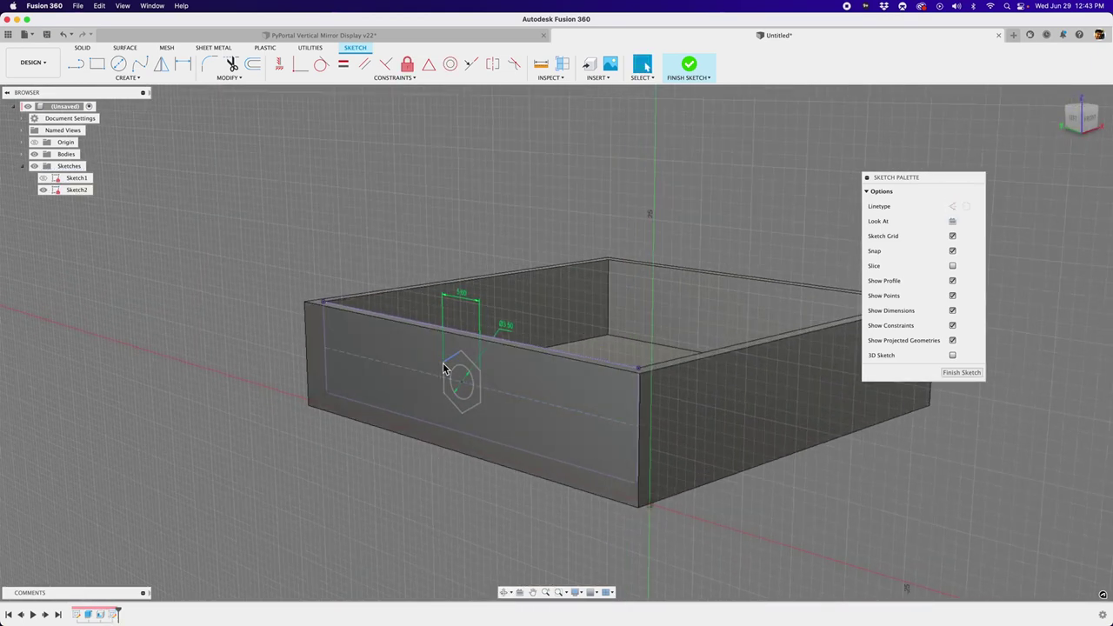
{"action": "scroll", "coordinate": [444, 369], "scroll_direction": "down", "scroll_amount": 3}
{"action": "scroll", "coordinate": [458, 388], "scroll_direction": "down", "scroll_amount": 2}
{"action": "middle_click_drag", "start_coordinate": [452, 374], "coordinate": [485, 342], "text": "shift"}
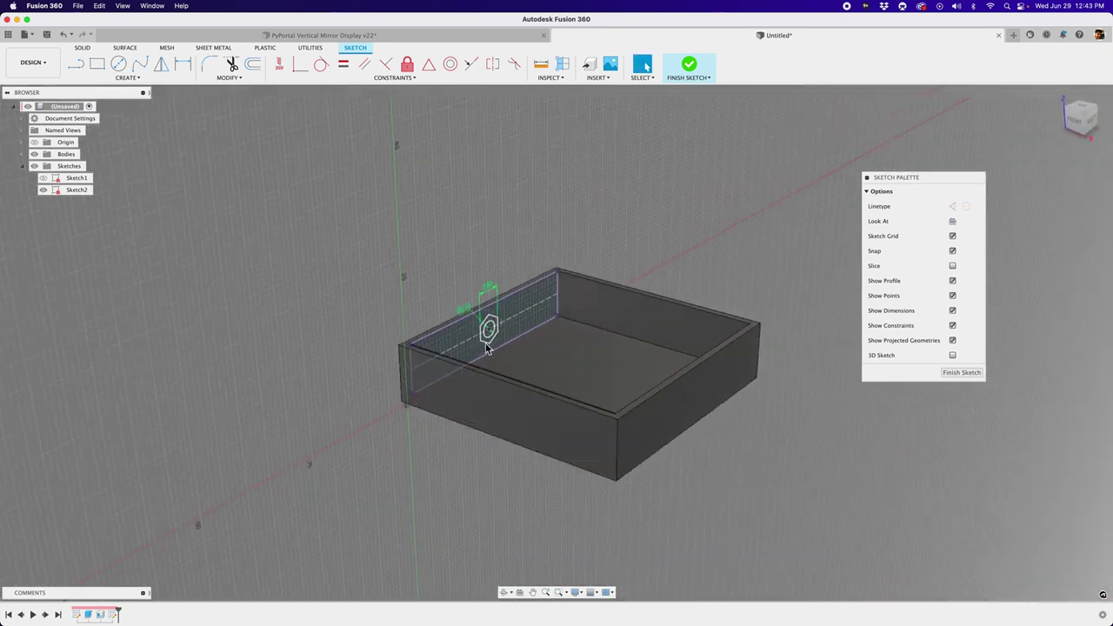
{"action": "scroll", "coordinate": [485, 343], "scroll_direction": "up", "scroll_amount": 5}
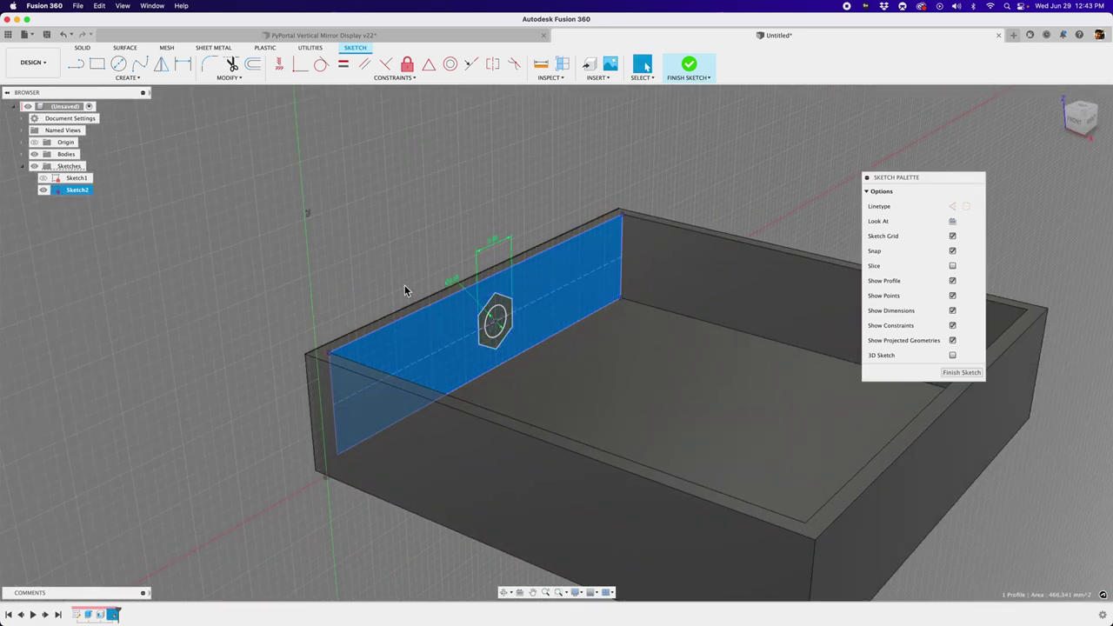
{"action": "middle_click_drag", "start_coordinate": [405, 273], "coordinate": [415, 301]}
{"action": "scroll", "coordinate": [485, 371], "scroll_direction": "up", "scroll_amount": 2}
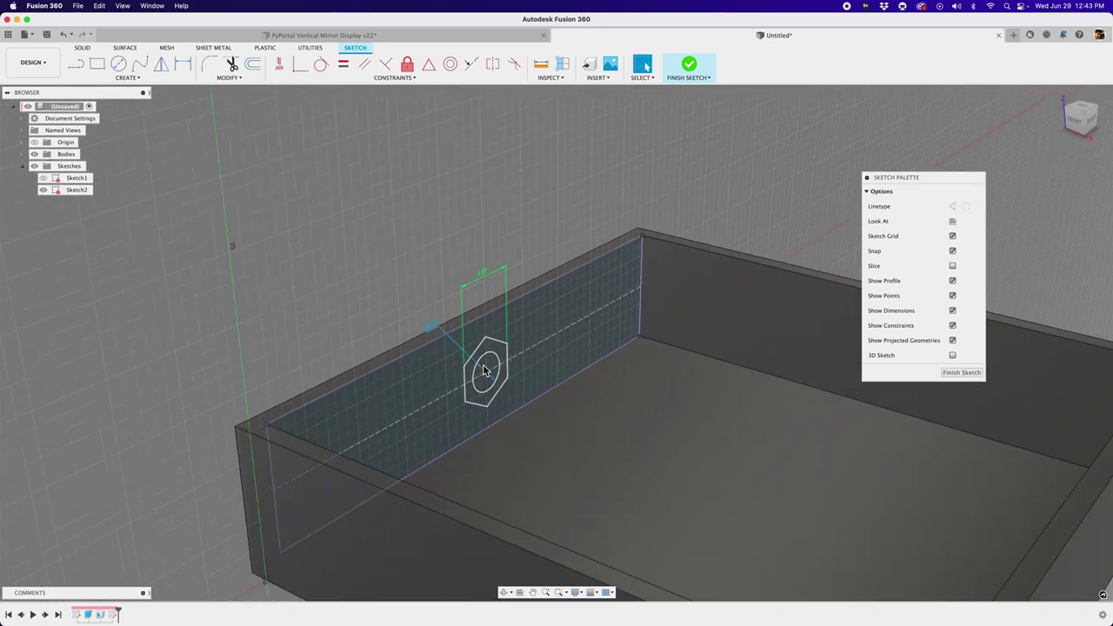
{"action": "left_click", "coordinate": [680, 77]}
{"action": "scroll", "coordinate": [570, 288], "scroll_direction": "up", "scroll_amount": 3}
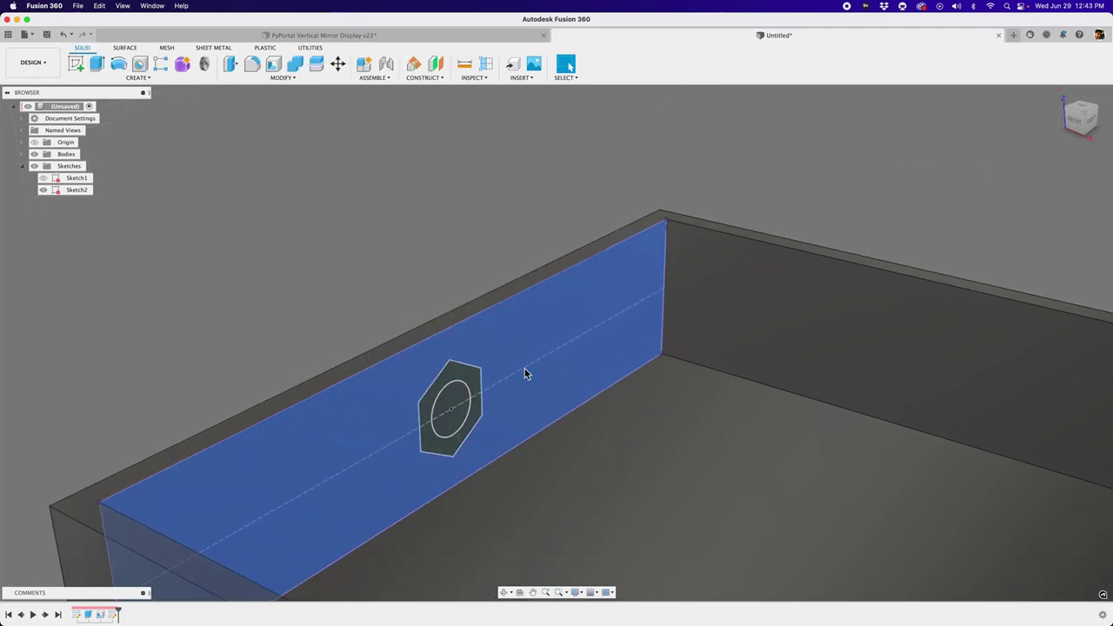
Step: Extrude-cut the Ø3.50 circle profile To Object, up to the box's outer wall face
{"action": "left_click", "coordinate": [459, 404]}
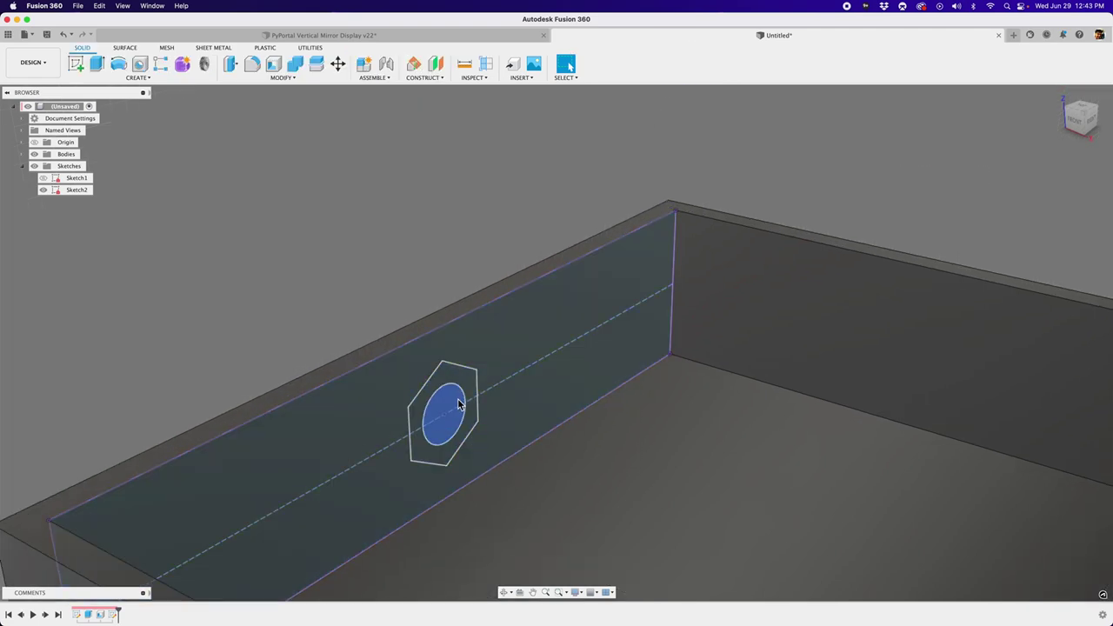
{"action": "left_click", "coordinate": [462, 348]}
{"action": "scroll", "coordinate": [464, 345], "scroll_direction": "down", "scroll_amount": 1}
{"action": "key", "text": "e"}
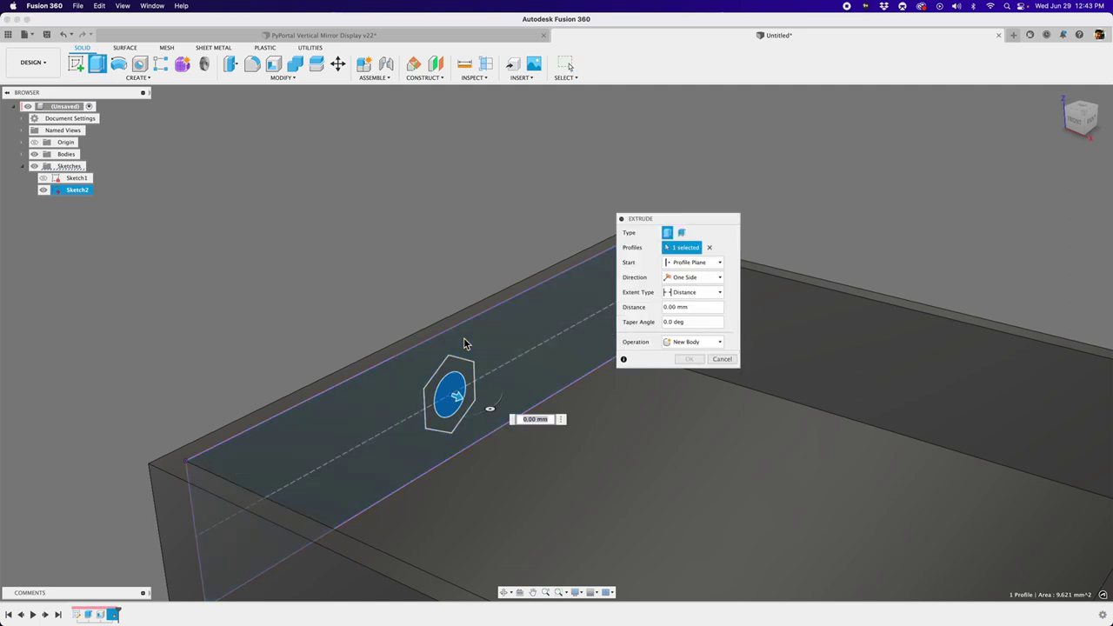
{"action": "middle_click_drag", "start_coordinate": [330, 250], "coordinate": [430, 304], "text": "shift"}
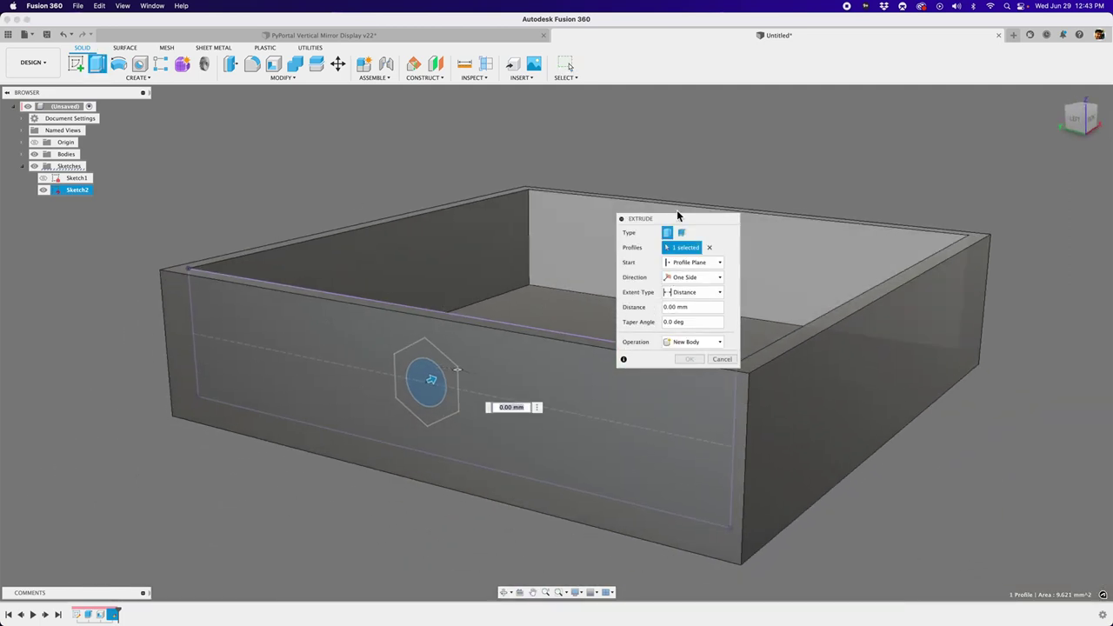
{"action": "left_click", "coordinate": [670, 294]}
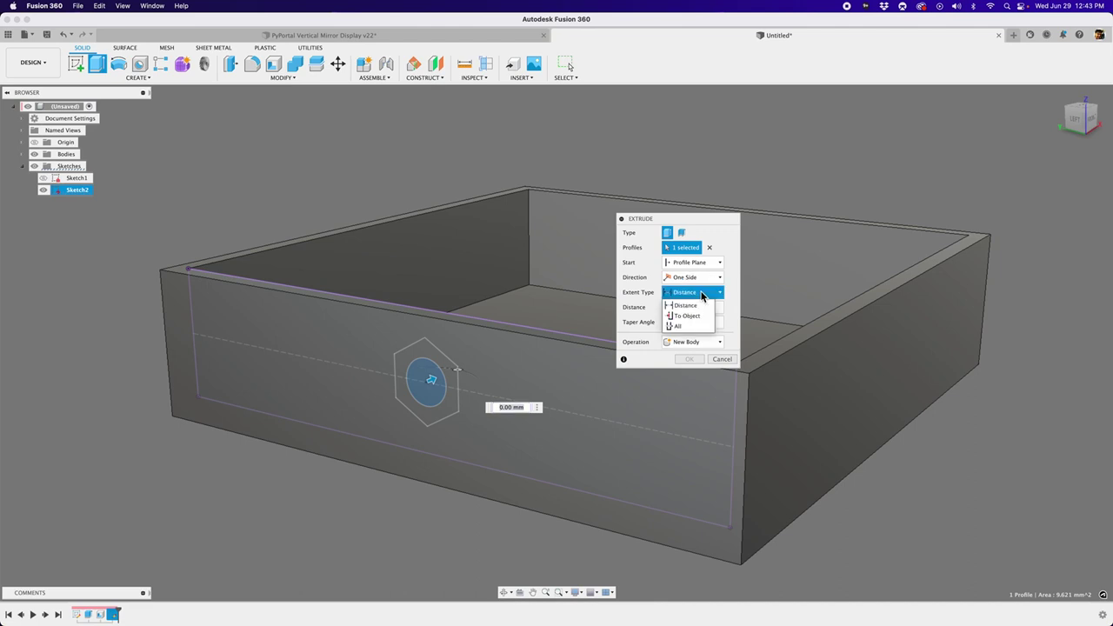
{"action": "left_click", "coordinate": [701, 319]}
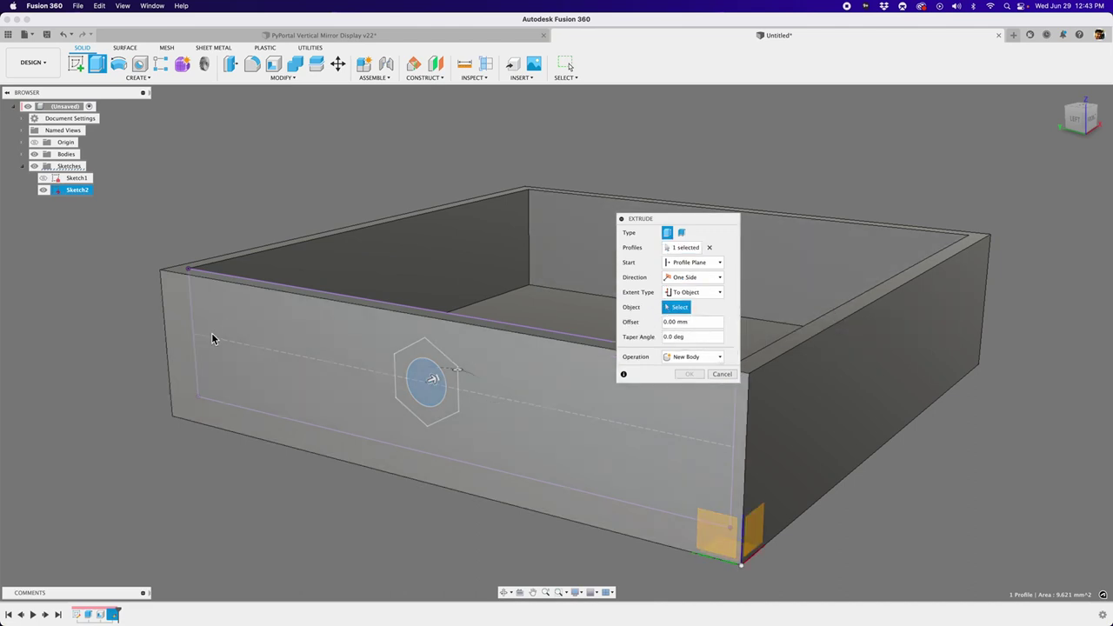
{"action": "left_click", "coordinate": [214, 333]}
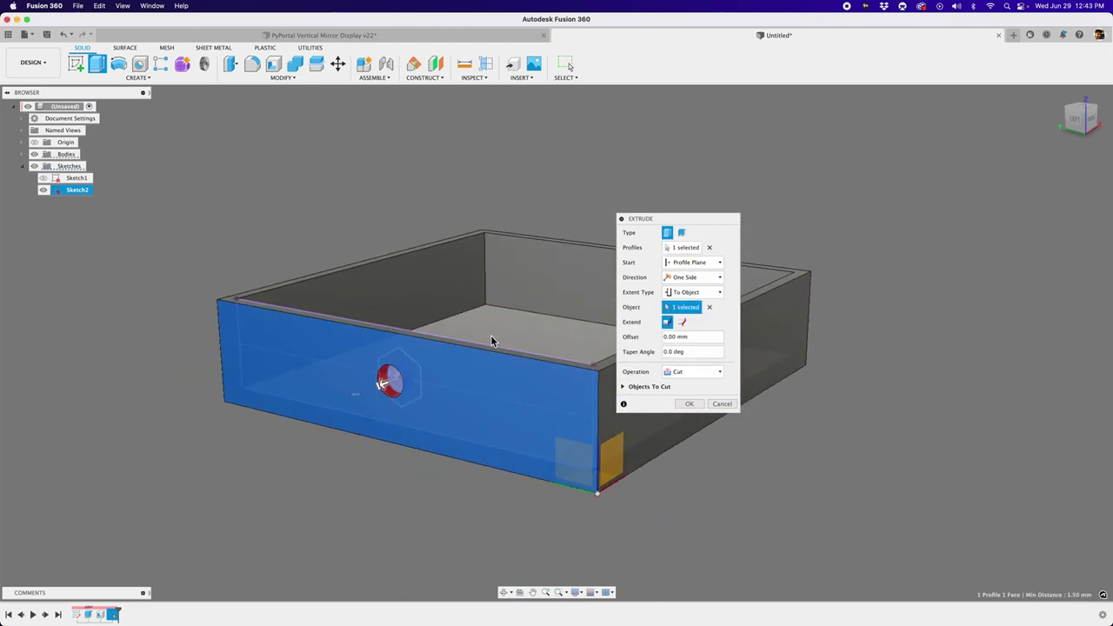
{"action": "middle_click_drag", "start_coordinate": [492, 338], "coordinate": [403, 355], "text": "shift"}
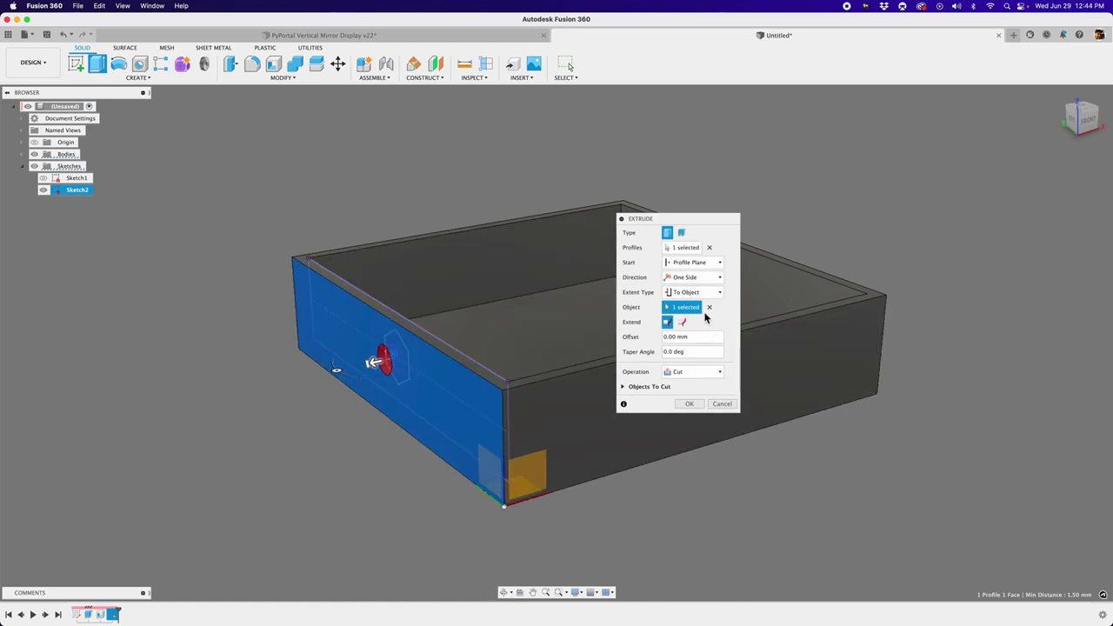
{"action": "left_click", "coordinate": [688, 403]}
{"action": "middle_click_drag", "start_coordinate": [557, 288], "coordinate": [513, 278], "text": "shift"}
Step: Abandon extruding the hexagon profile and reopen Sketch2 for editing
{"action": "scroll", "coordinate": [513, 278], "scroll_direction": "up", "scroll_amount": 5}
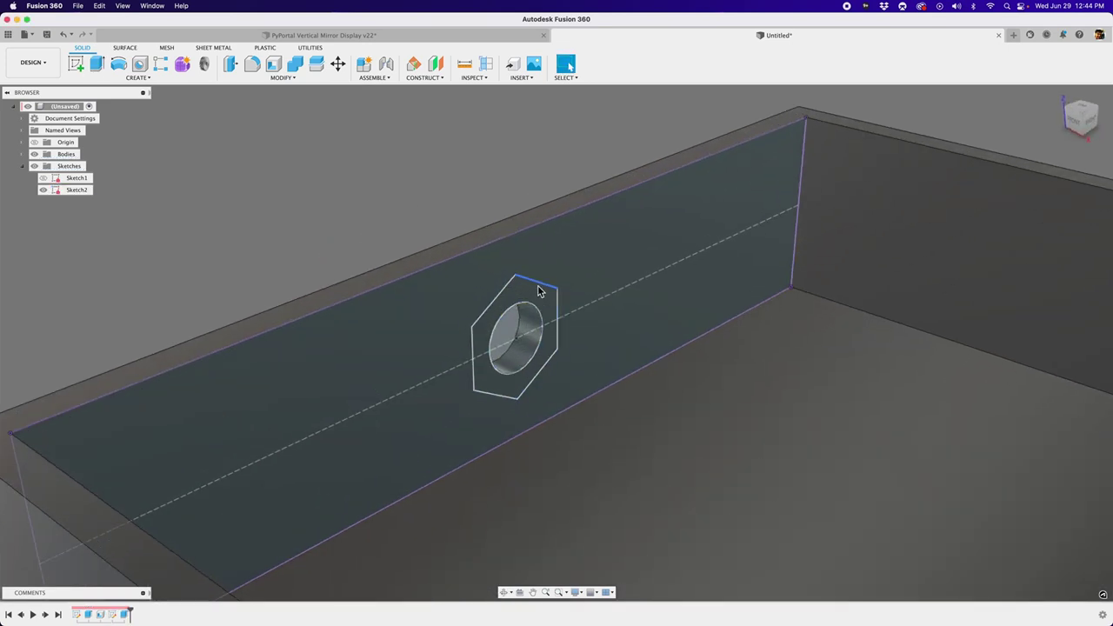
{"action": "key", "text": "e"}
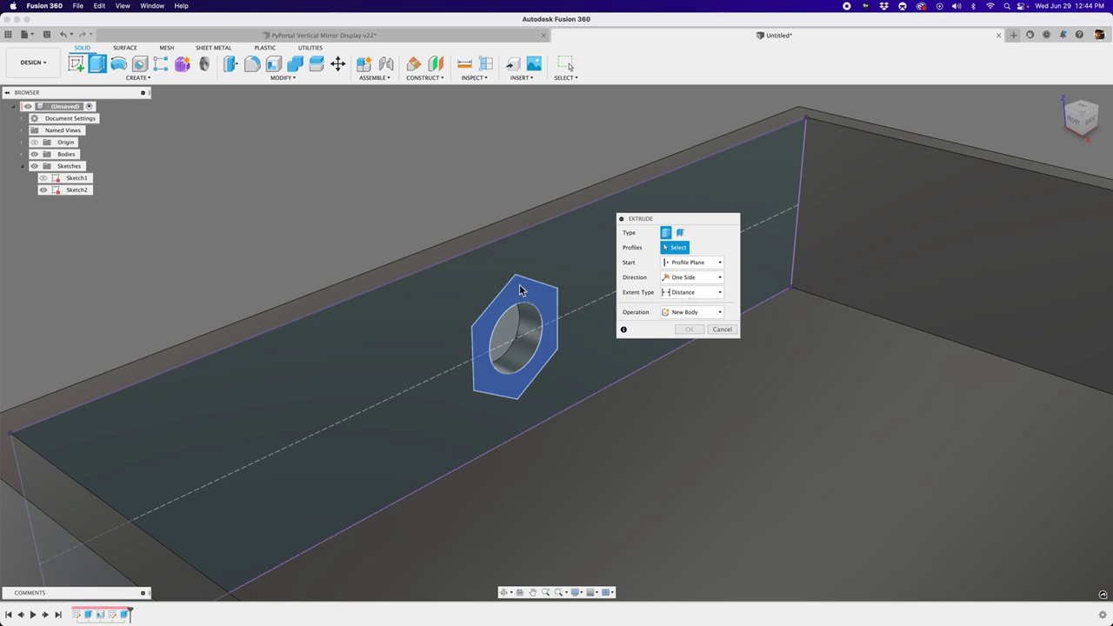
{"action": "key", "text": "Escape"}
{"action": "scroll", "coordinate": [546, 296], "scroll_direction": "down", "scroll_amount": 3}
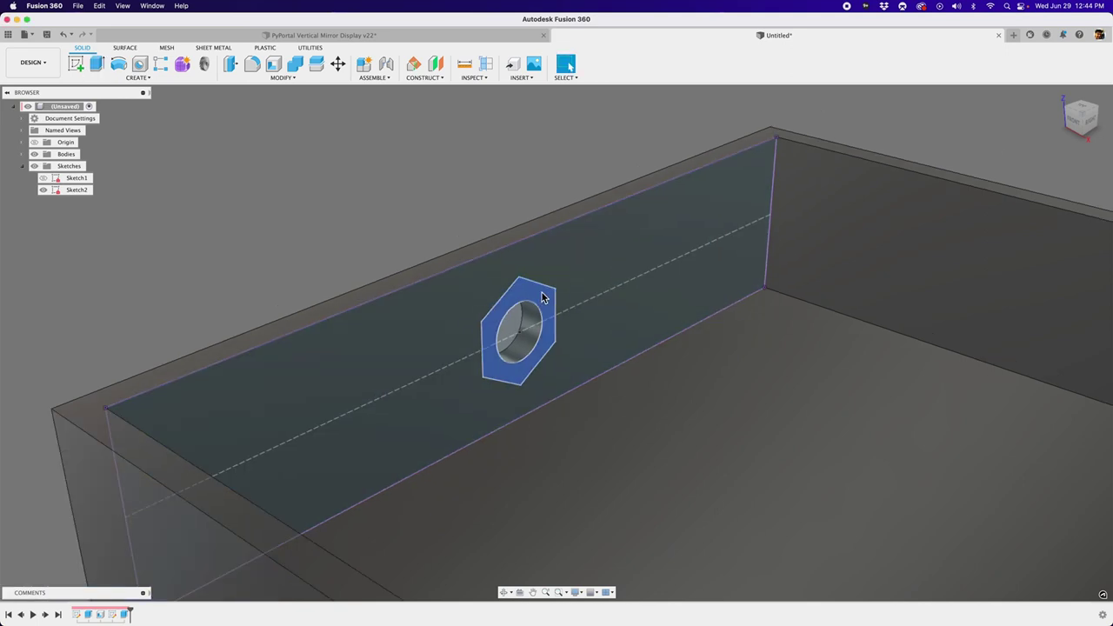
{"action": "left_click", "coordinate": [541, 296]}
{"action": "scroll", "coordinate": [541, 296], "scroll_direction": "up", "scroll_amount": 3}
{"action": "key", "text": "e"}
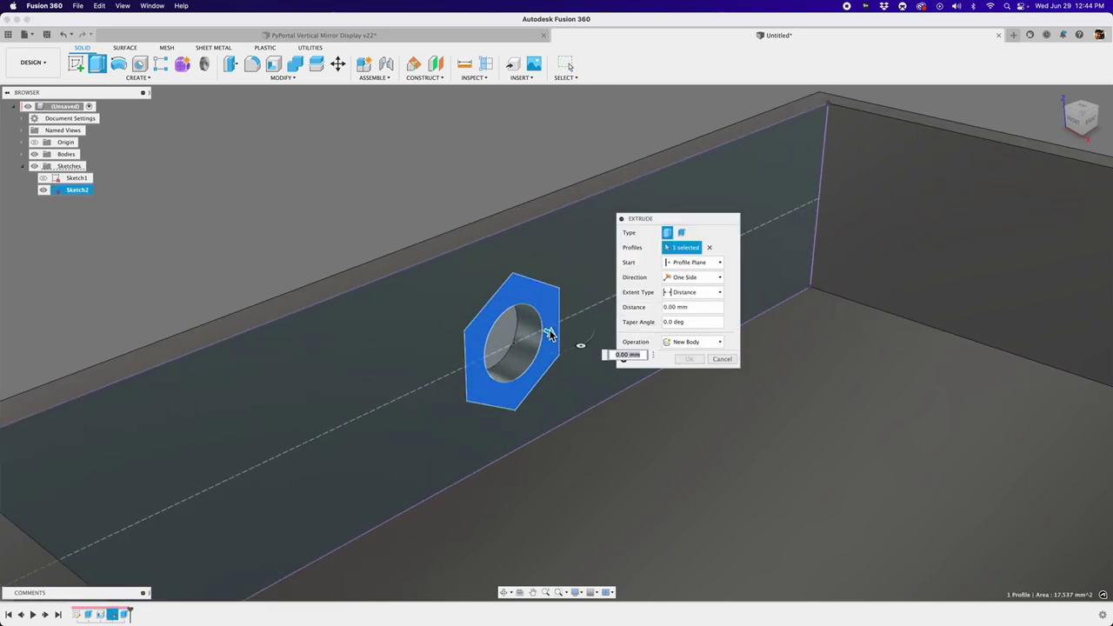
{"action": "key", "text": "Escape"}
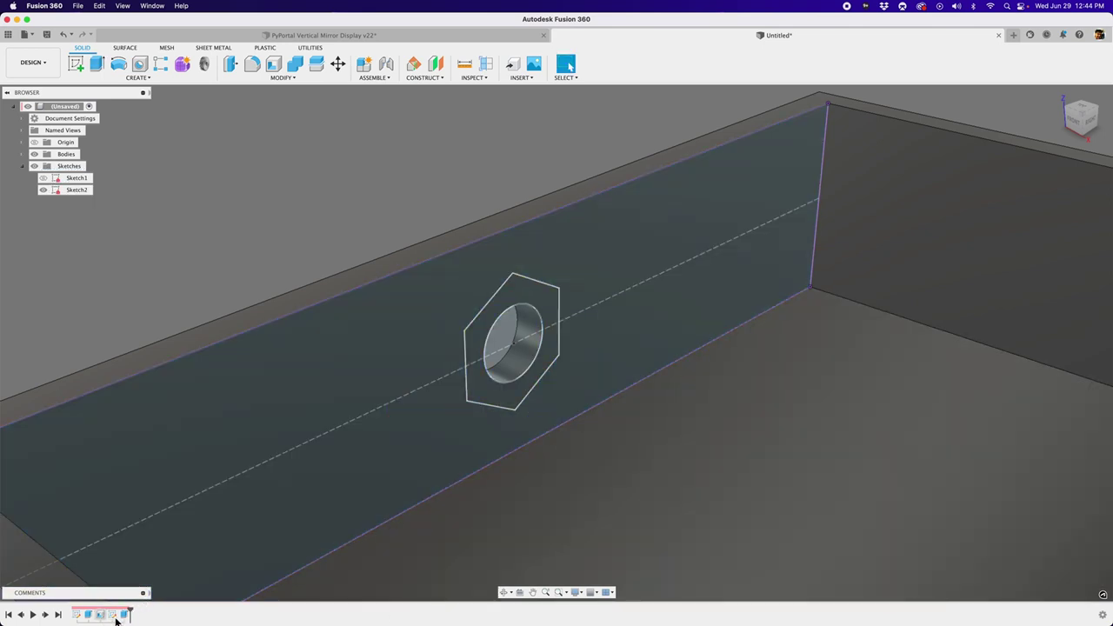
{"action": "double_click", "coordinate": [114, 615]}
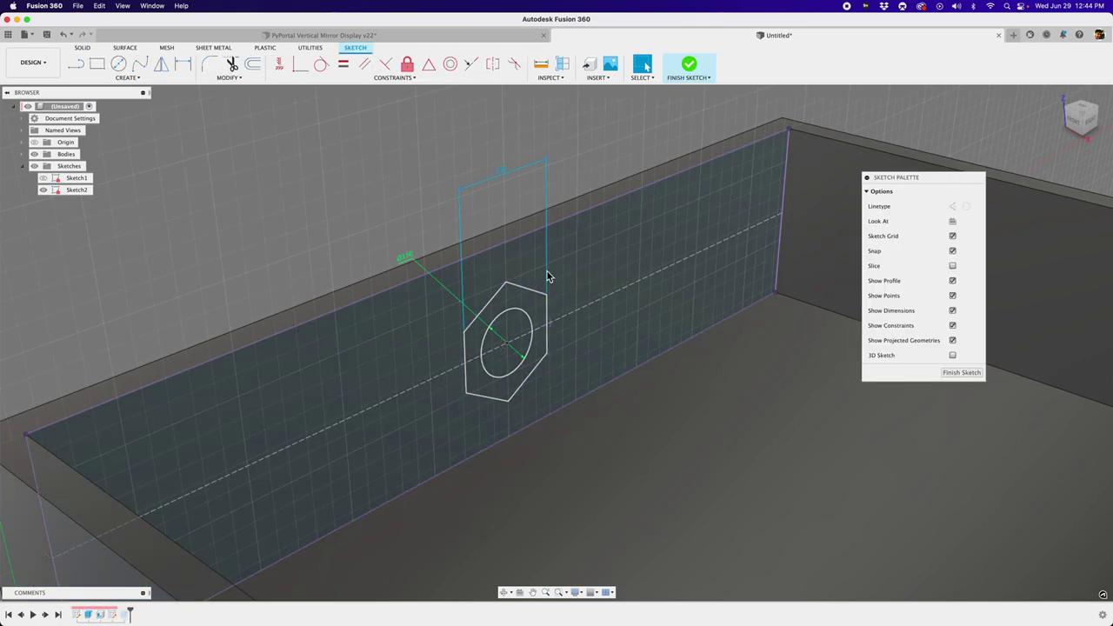
{"action": "scroll", "coordinate": [557, 255], "scroll_direction": "up", "scroll_amount": 2}
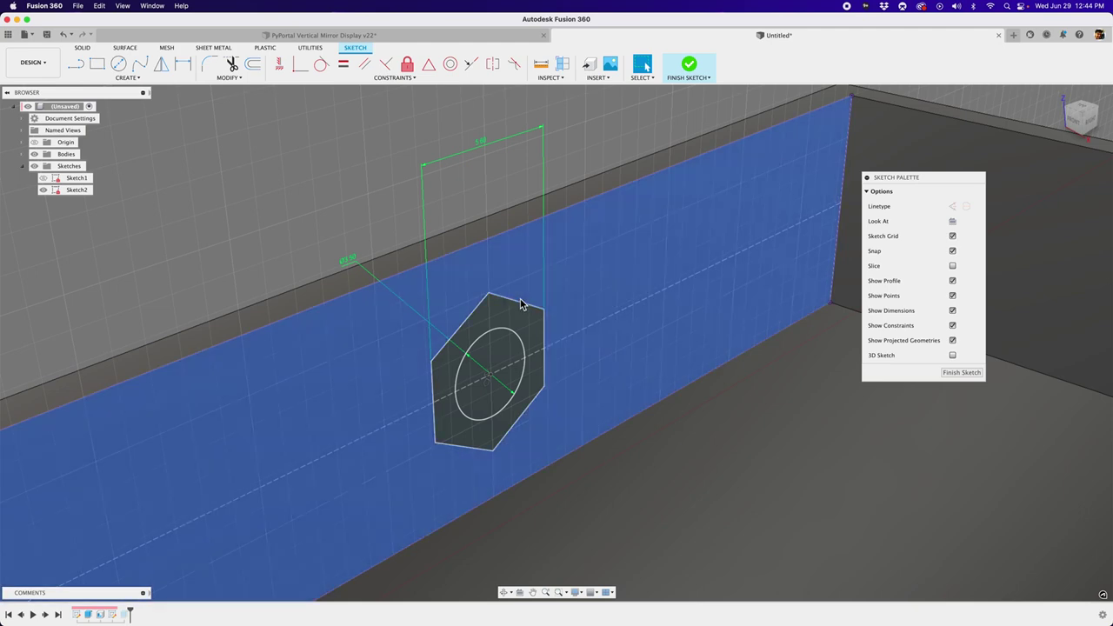
{"action": "double_click", "coordinate": [515, 300]}
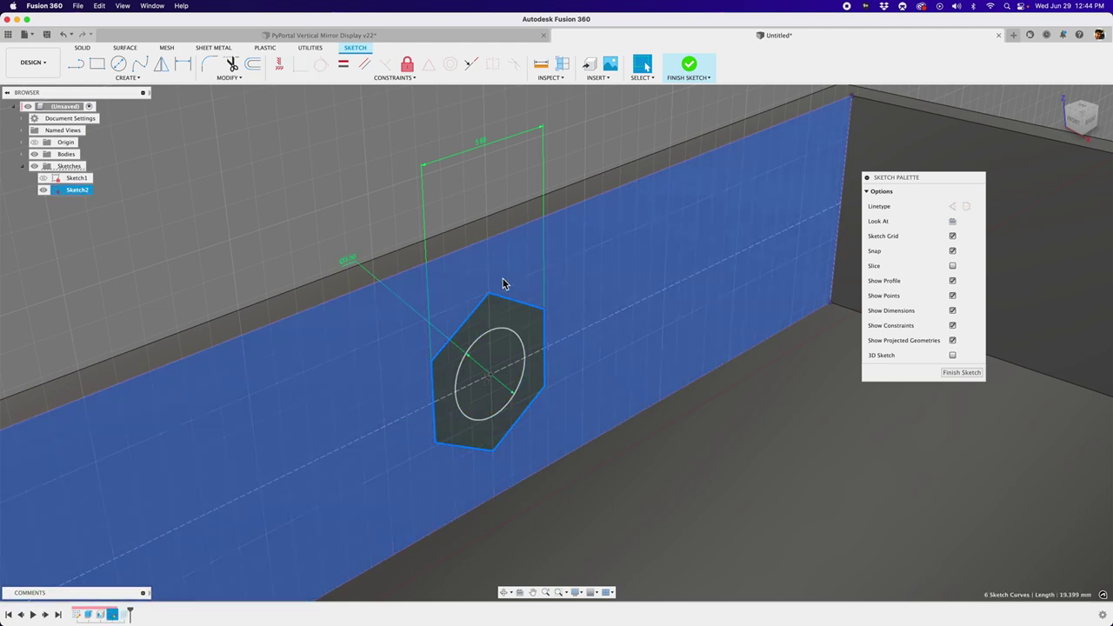
{"action": "left_click", "coordinate": [362, 200]}
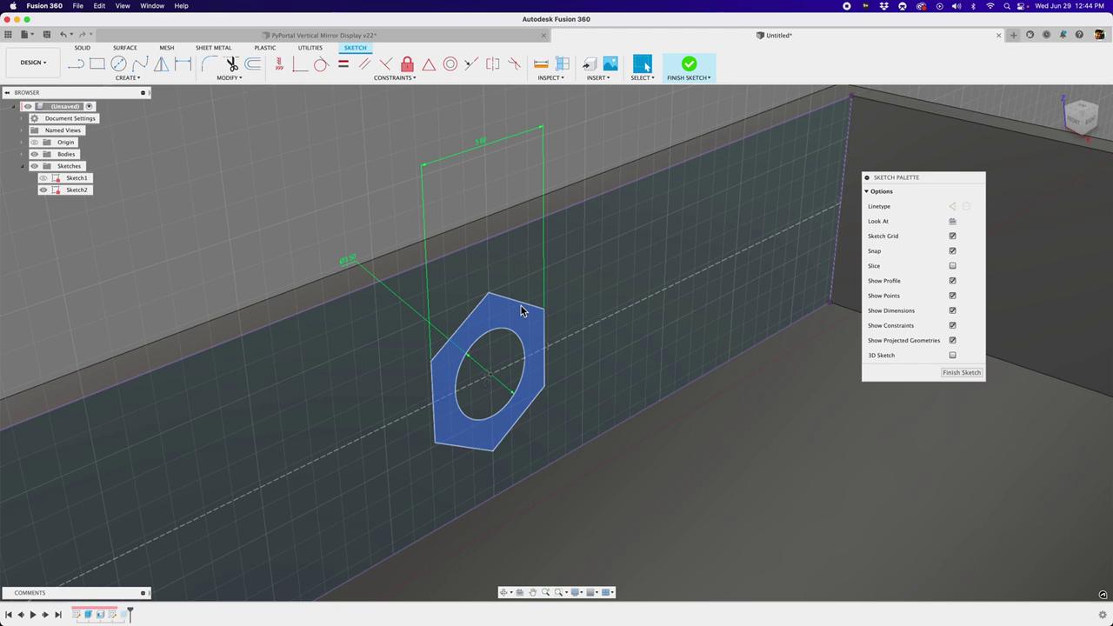
Step: Offset the hexagon outline about 1.083 mm outward
{"action": "key", "text": "o"}
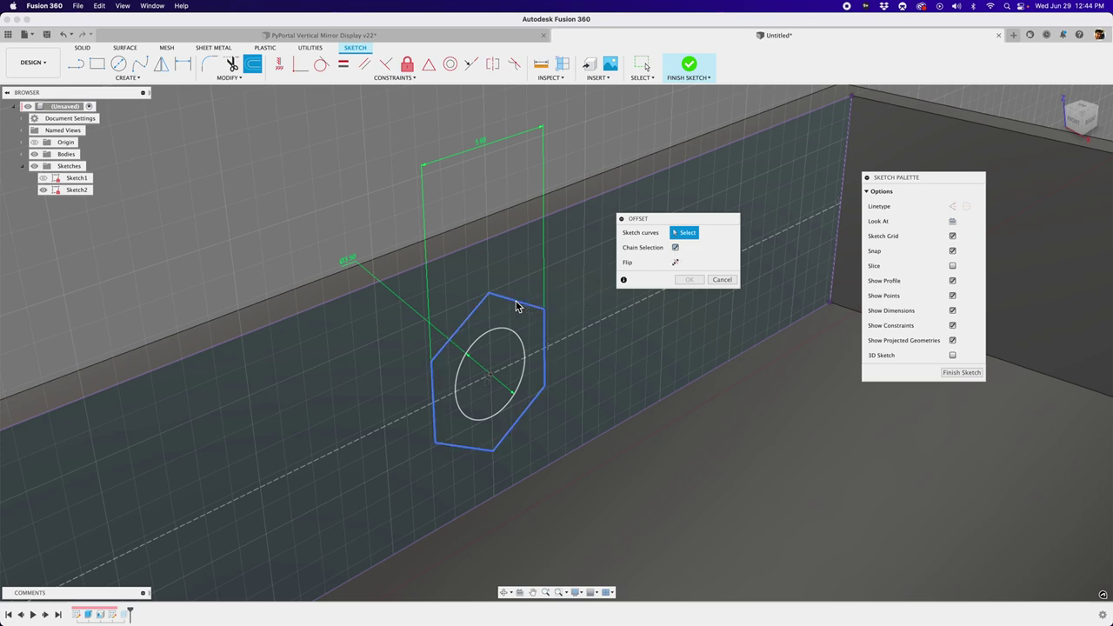
{"action": "left_click", "coordinate": [487, 309]}
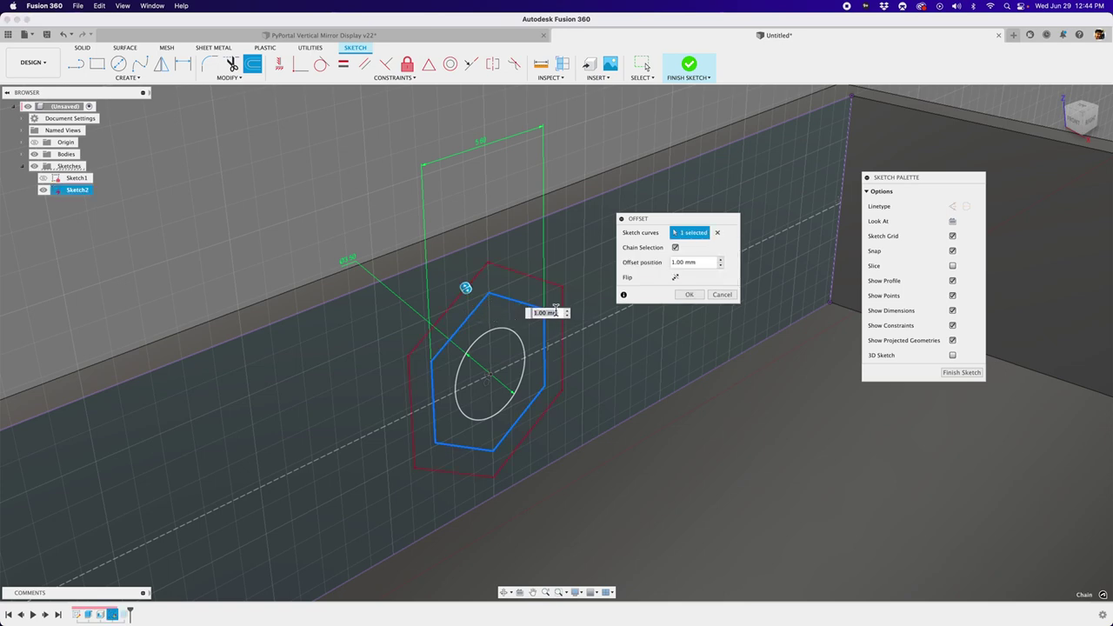
{"action": "mouse_move", "coordinate": [467, 290]}
{"action": "left_mouse_down"}
{"action": "mouse_move", "coordinate": [472, 303]}
{"action": "mouse_move", "coordinate": [457, 276]}
{"action": "mouse_move", "coordinate": [465, 286]}
{"action": "left_mouse_up"}
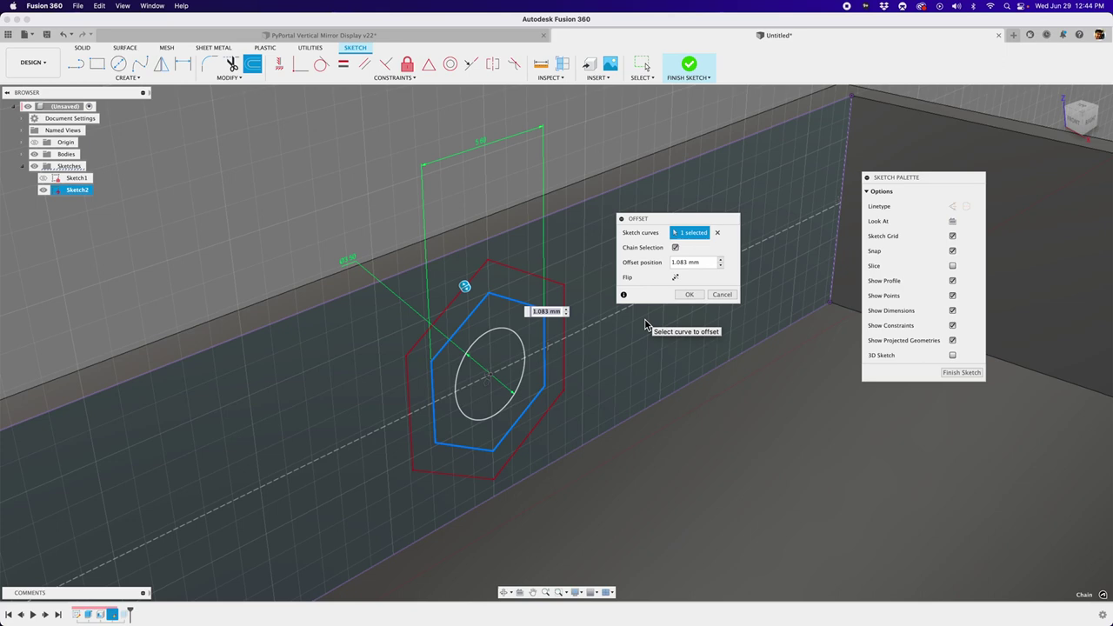
{"action": "key", "text": "Return"}
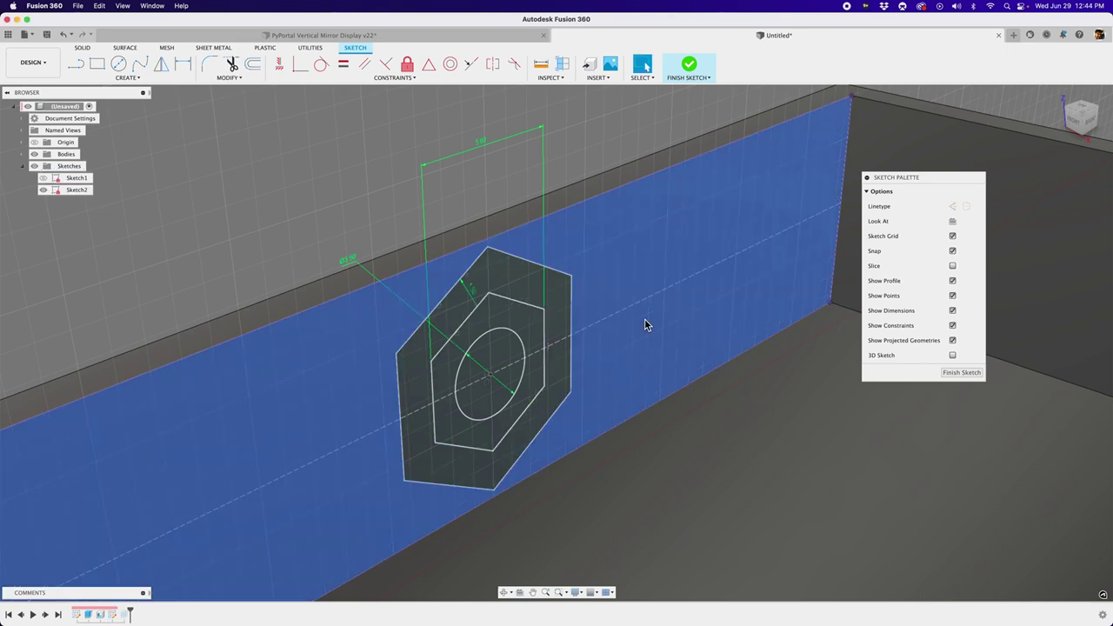
{"action": "mouse_move", "coordinate": [644, 318]}
{"action": "middle_mouse_down", "text": "shift"}
{"action": "mouse_move", "coordinate": [641, 287]}
{"action": "mouse_move", "coordinate": [512, 287]}
{"action": "middle_mouse_up", "text": "shift"}
{"action": "scroll", "coordinate": [516, 283], "scroll_direction": "up", "scroll_amount": 3}
Step: Extrude the hexagonal ring profile 2.00 mm from the wall with a Join operation
{"action": "scroll", "coordinate": [515, 282], "scroll_direction": "down", "scroll_amount": 2}
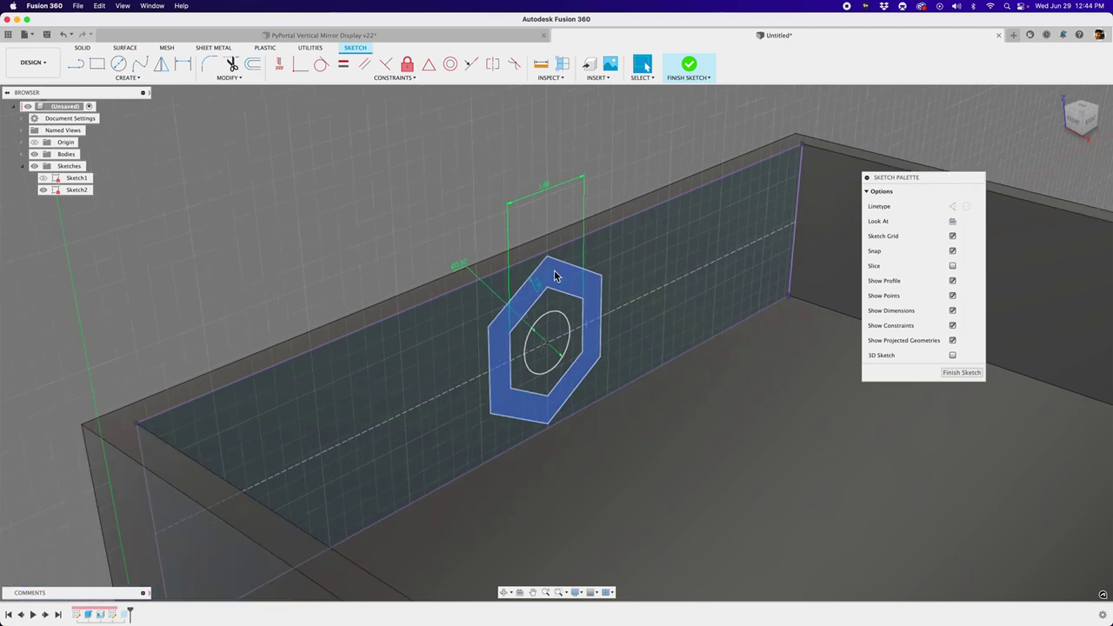
{"action": "key", "text": "e"}
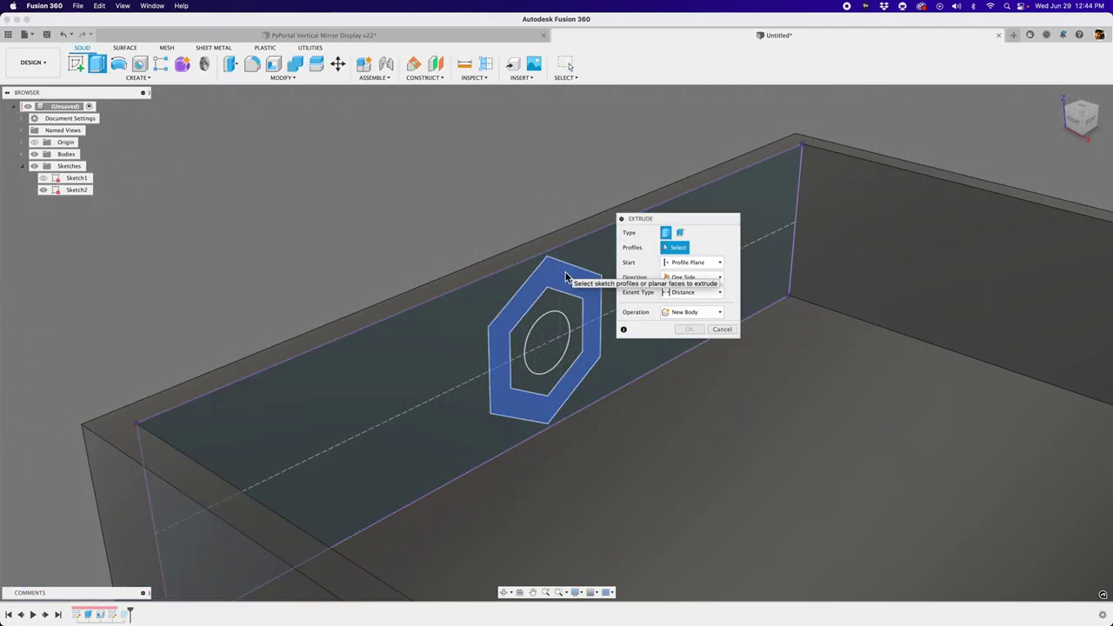
{"action": "left_click", "coordinate": [565, 276]}
{"action": "middle_click_drag", "start_coordinate": [560, 275], "coordinate": [474, 313], "text": "shift"}
{"action": "left_click_drag", "start_coordinate": [471, 302], "coordinate": [503, 306]}
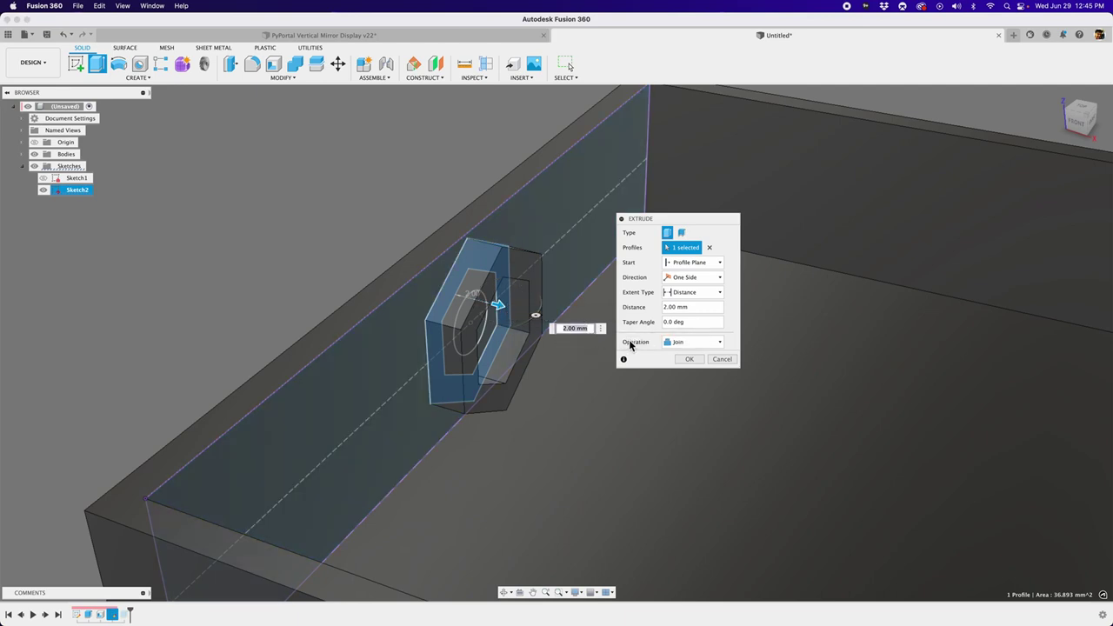
{"action": "key", "text": "Return"}
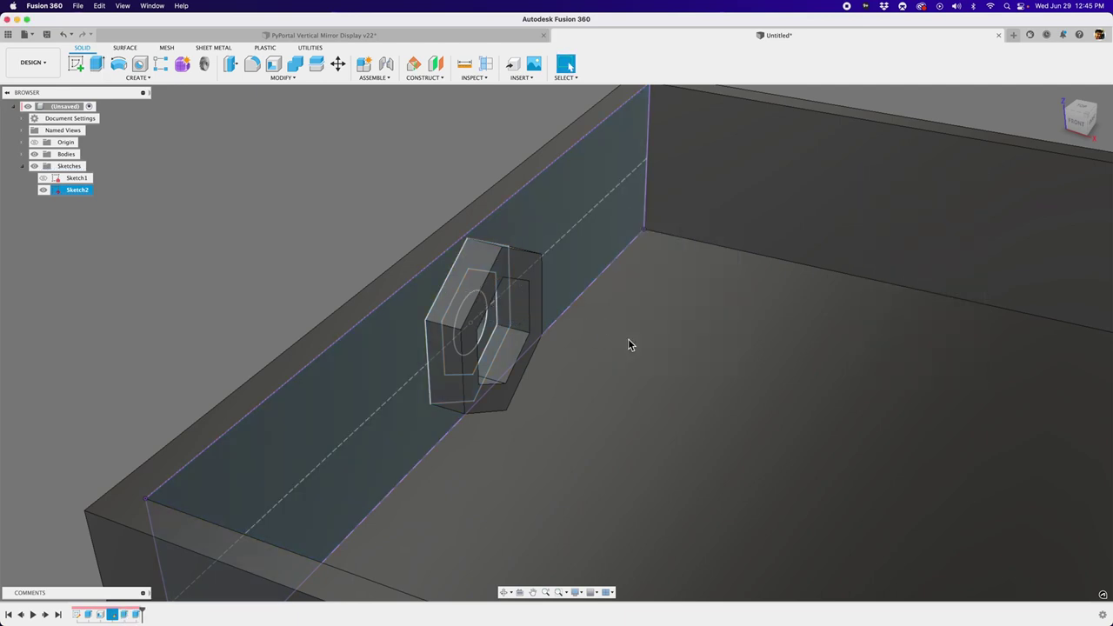
{"action": "middle_click_drag", "start_coordinate": [628, 338], "coordinate": [370, 269], "text": "shift"}
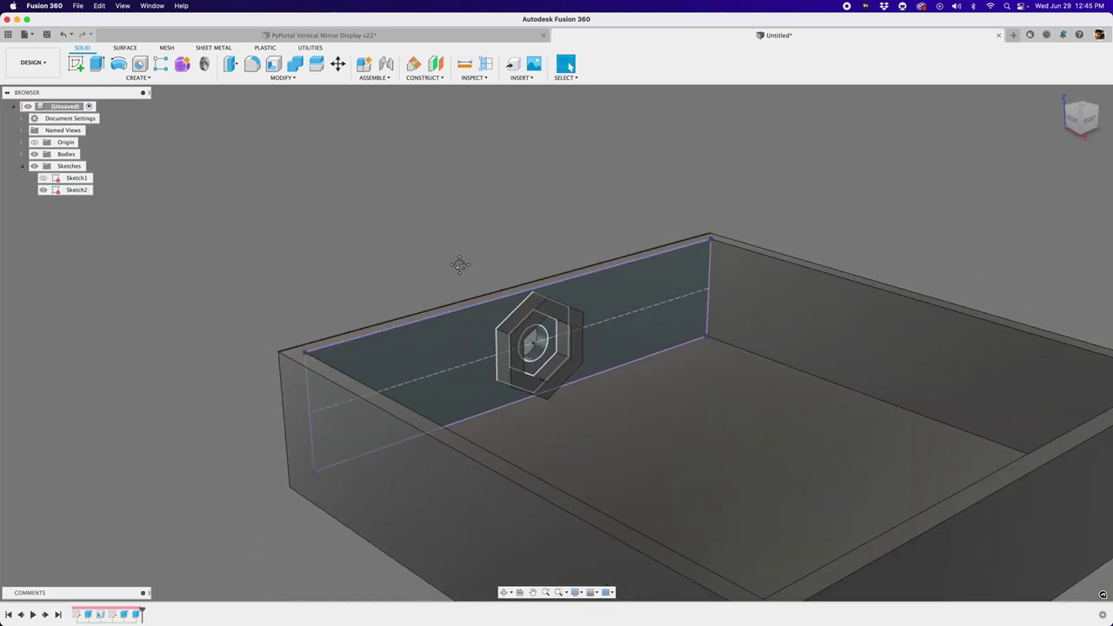
Step: Hide Sketch2 and orbit around the box to inspect the hex-nut boss
{"action": "scroll", "coordinate": [452, 265], "scroll_direction": "up", "scroll_amount": 3}
{"action": "scroll", "coordinate": [435, 273], "scroll_direction": "down", "scroll_amount": 5}
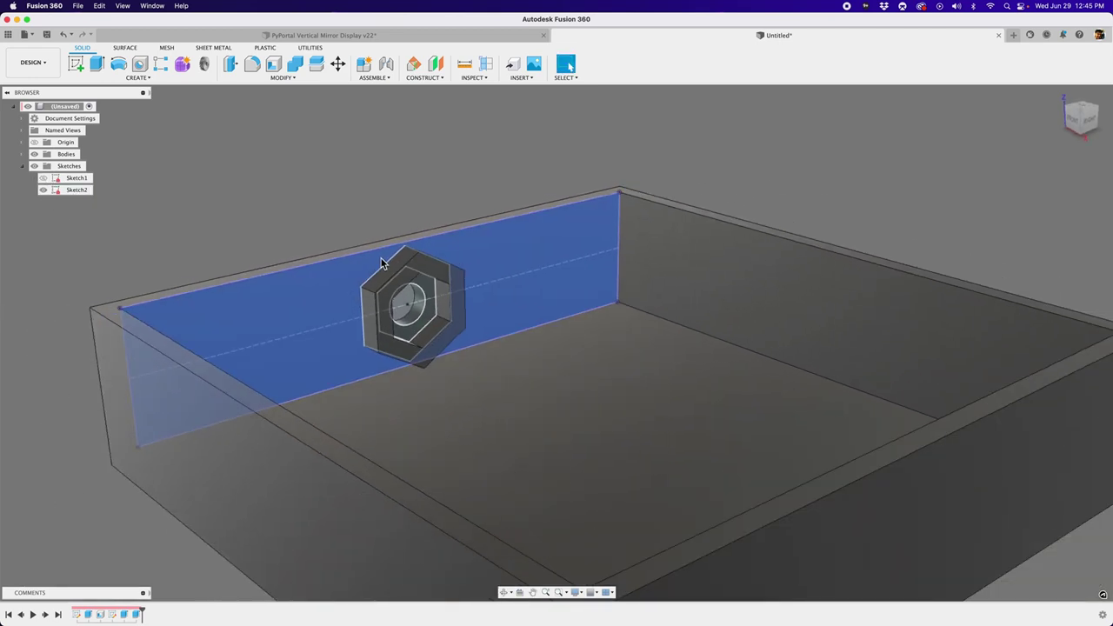
{"action": "left_click", "coordinate": [44, 189]}
{"action": "middle_click_drag", "start_coordinate": [249, 233], "coordinate": [443, 347], "text": "shift"}
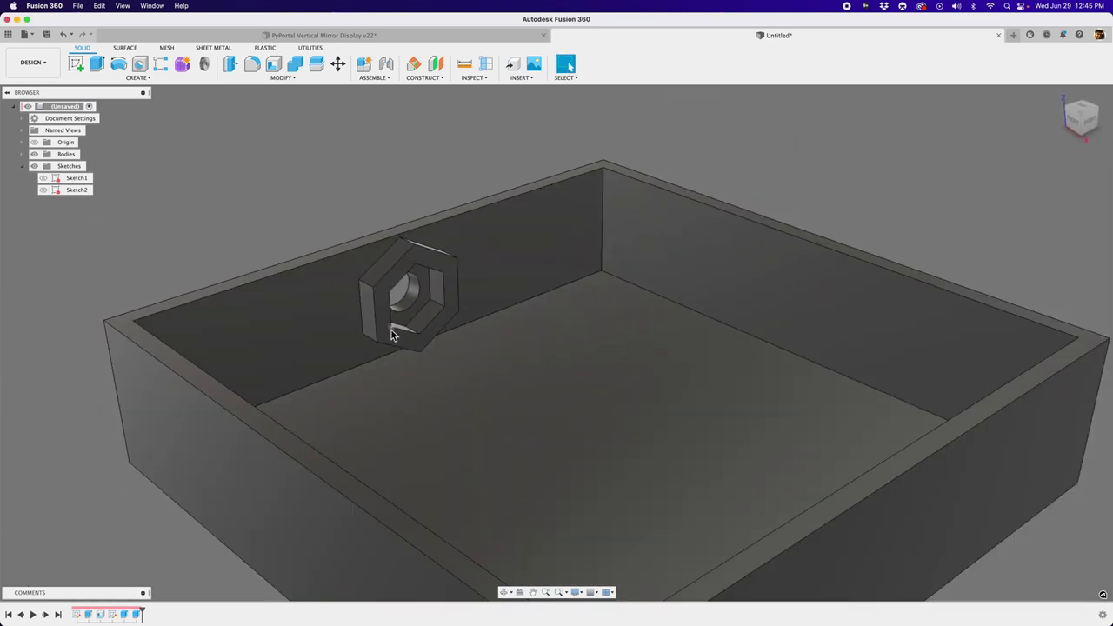
{"action": "scroll", "coordinate": [453, 345], "scroll_direction": "up", "scroll_amount": 2}
{"action": "scroll", "coordinate": [453, 345], "scroll_direction": "down", "scroll_amount": 3}
{"action": "middle_click_drag", "start_coordinate": [507, 360], "coordinate": [757, 421], "text": "shift"}
{"action": "scroll", "coordinate": [780, 387], "scroll_direction": "up", "scroll_amount": 2}
{"action": "scroll", "coordinate": [729, 393], "scroll_direction": "down", "scroll_amount": 2}
{"action": "scroll", "coordinate": [672, 392], "scroll_direction": "up", "scroll_amount": 3}
{"action": "scroll", "coordinate": [671, 387], "scroll_direction": "down", "scroll_amount": 2}
{"action": "scroll", "coordinate": [305, 427], "scroll_direction": "down", "scroll_amount": 3}
{"action": "middle_click_drag", "start_coordinate": [305, 427], "coordinate": [479, 396], "text": "shift"}
{"action": "key", "text": "s"}
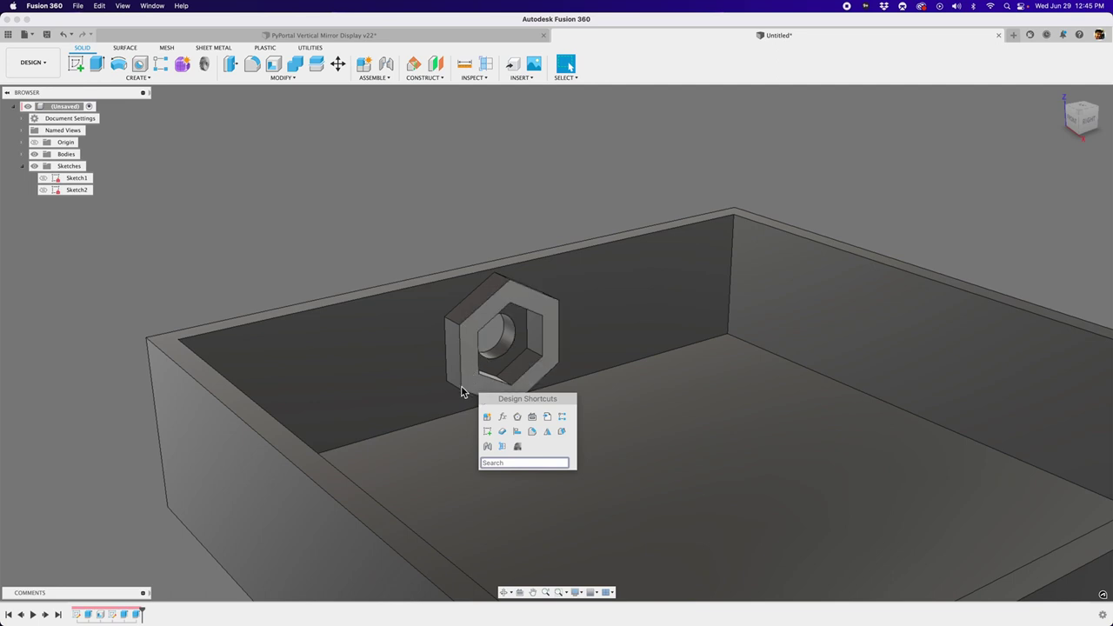
{"action": "type", "text": "d"}
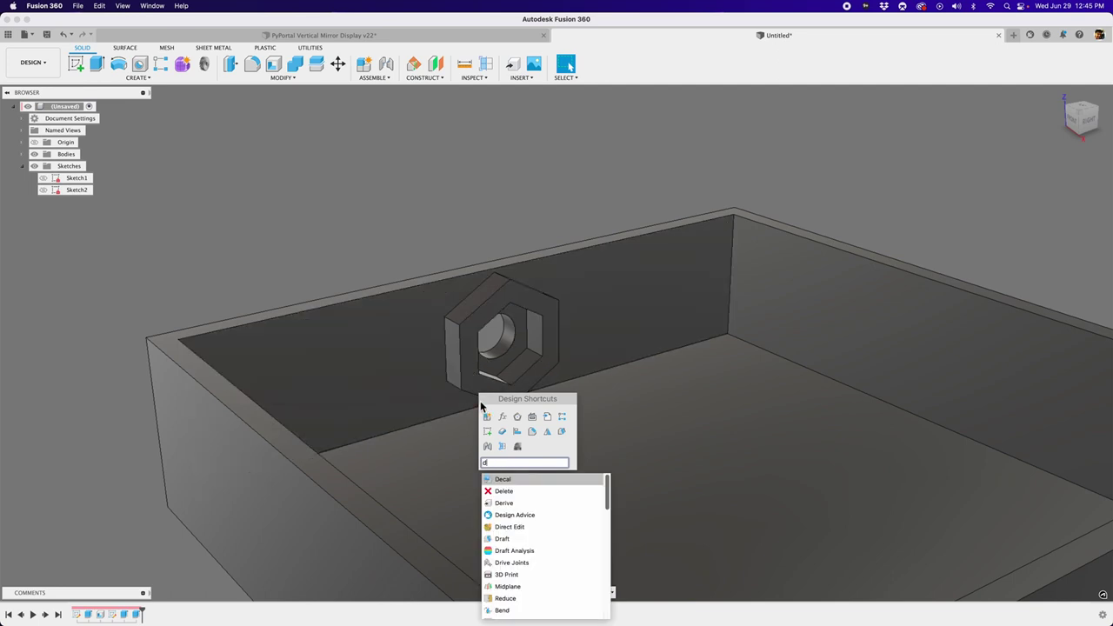
{"action": "type", "text": "raf"}
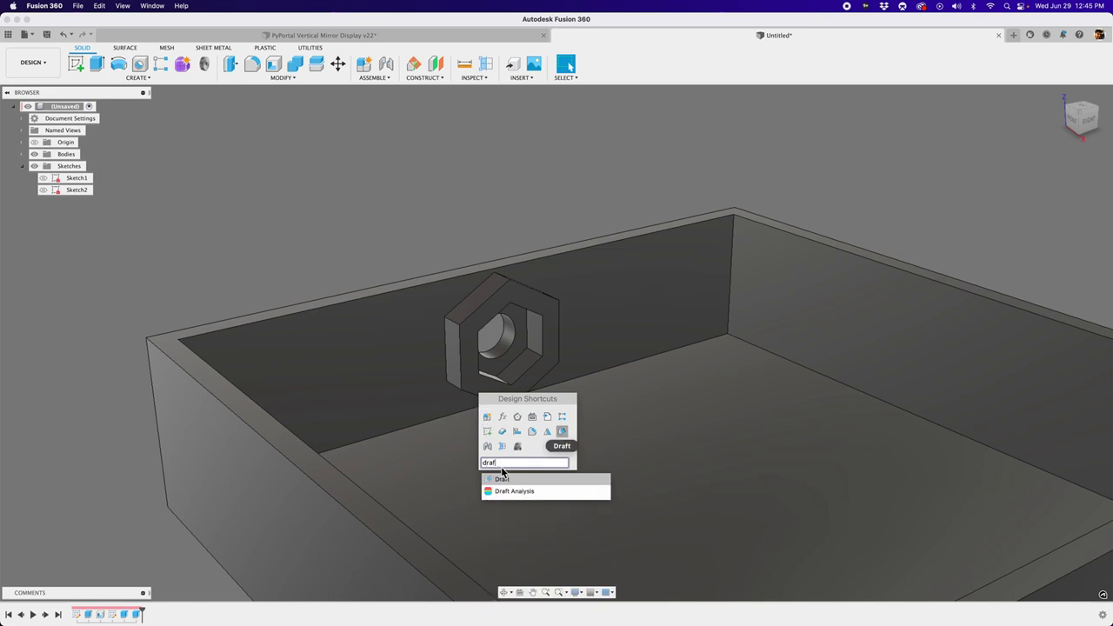
{"action": "left_click", "coordinate": [502, 482]}
{"action": "scroll", "coordinate": [479, 385], "scroll_direction": "up", "scroll_amount": 3}
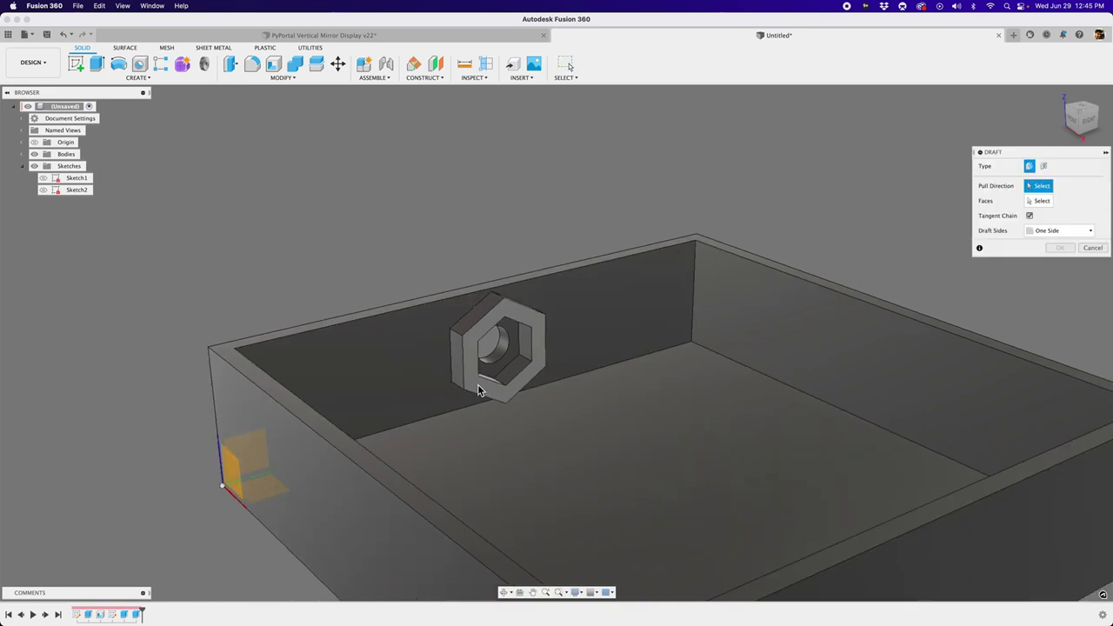
{"action": "left_click_drag", "start_coordinate": [1013, 154], "coordinate": [695, 265]}
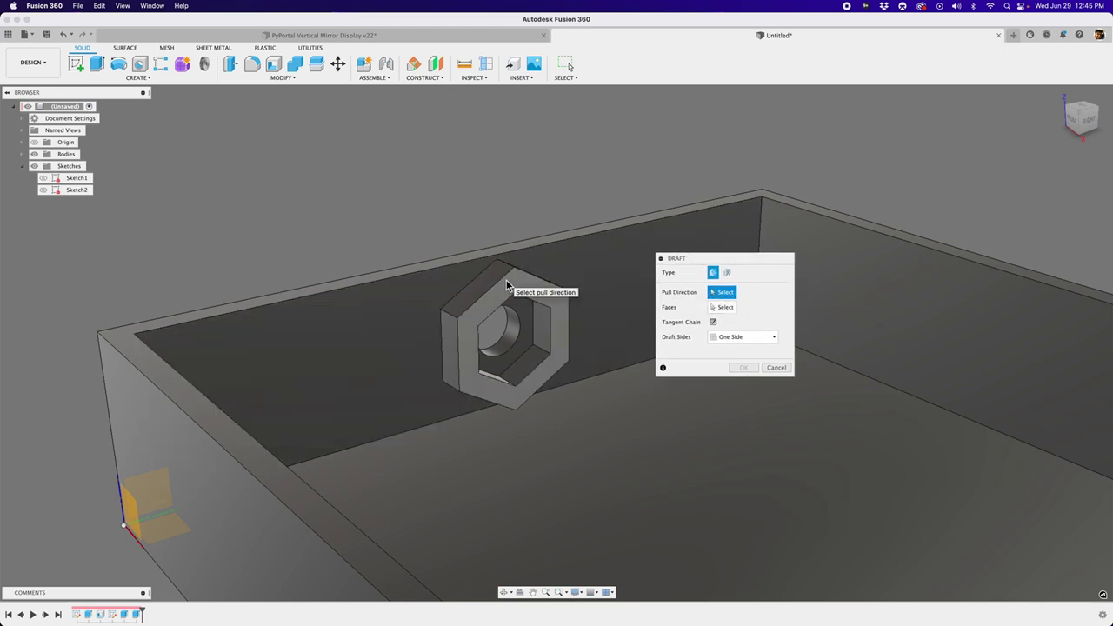
{"action": "scroll", "coordinate": [507, 285], "scroll_direction": "up", "scroll_amount": 3}
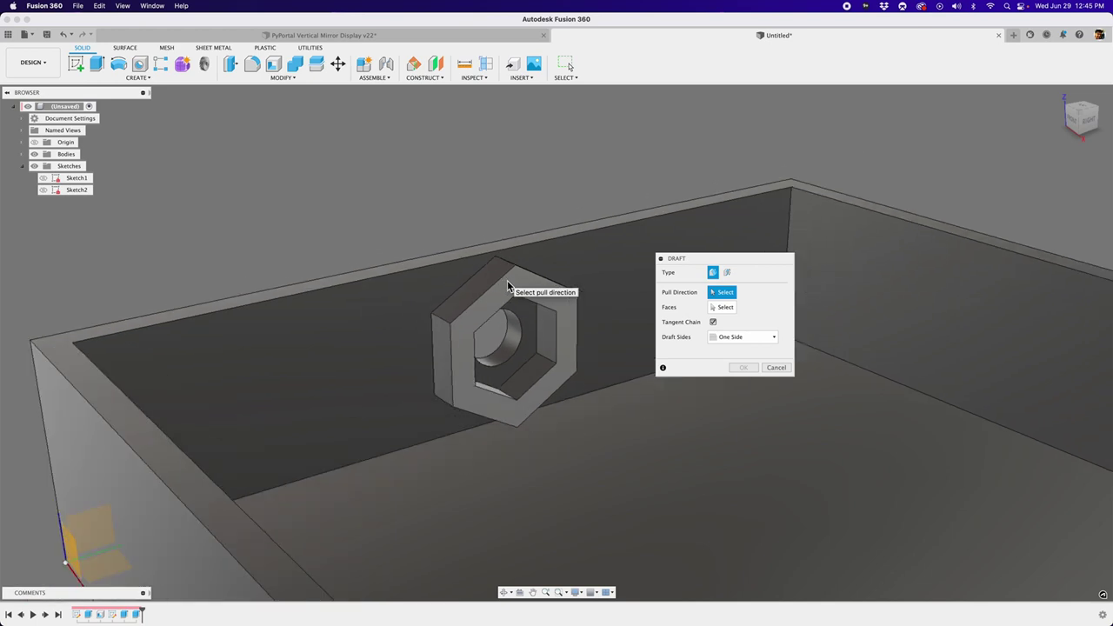
{"action": "left_click", "coordinate": [722, 307]}
{"action": "scroll", "coordinate": [502, 393], "scroll_direction": "down", "scroll_amount": 3}
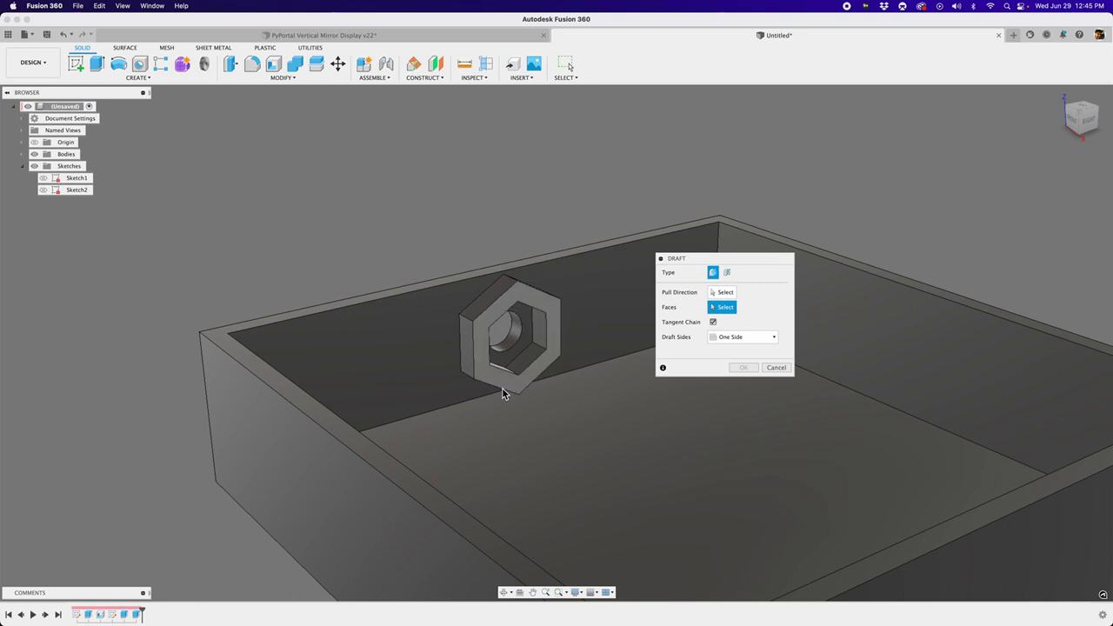
{"action": "middle_click_drag", "start_coordinate": [467, 385], "coordinate": [532, 435], "text": "shift"}
{"action": "scroll", "coordinate": [465, 392], "scroll_direction": "up", "scroll_amount": 5}
{"action": "left_click", "coordinate": [473, 421]}
{"action": "scroll", "coordinate": [474, 421], "scroll_direction": "down", "scroll_amount": 3}
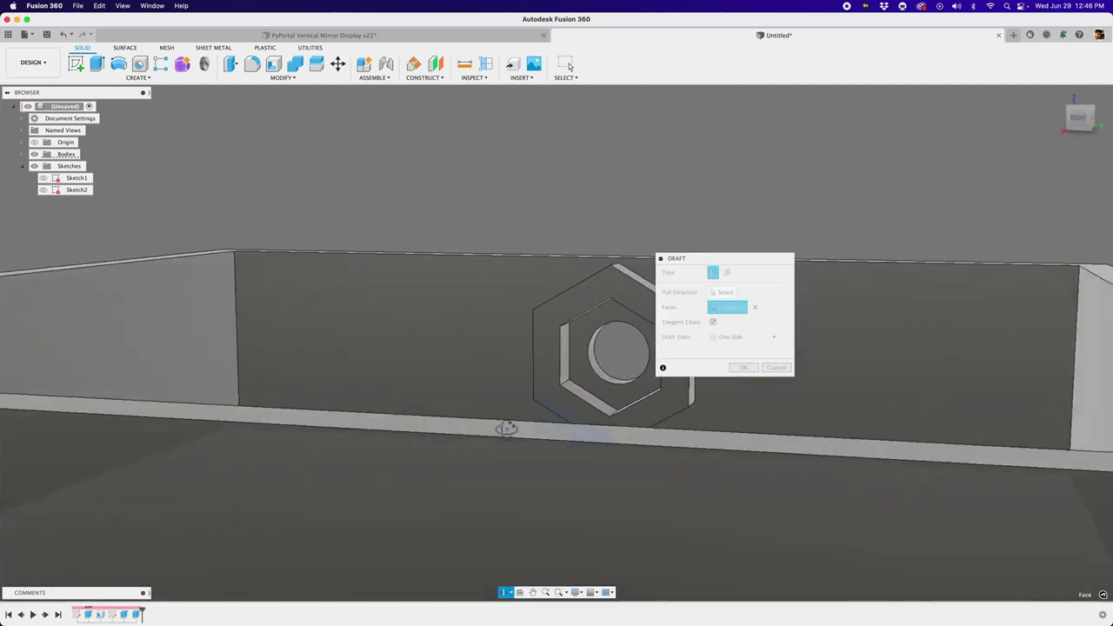
{"action": "middle_click_drag", "start_coordinate": [492, 426], "coordinate": [531, 368], "text": "shift"}
{"action": "scroll", "coordinate": [514, 425], "scroll_direction": "down", "scroll_amount": 5}
{"action": "scroll", "coordinate": [534, 366], "scroll_direction": "down", "scroll_amount": 3}
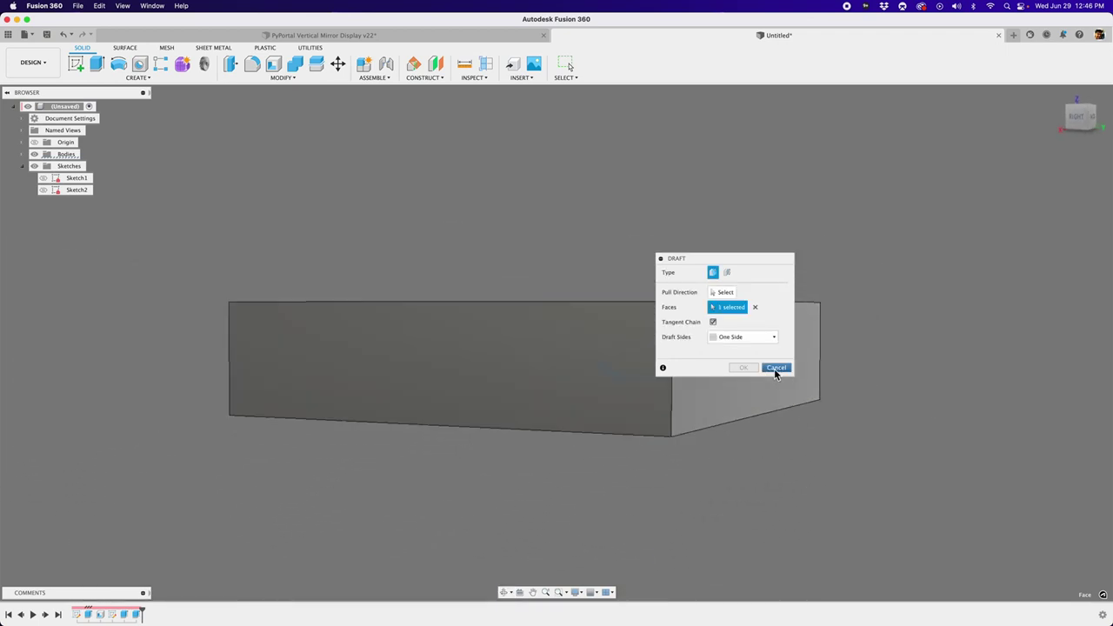
{"action": "left_click", "coordinate": [776, 368]}
{"action": "key", "text": "F6"}
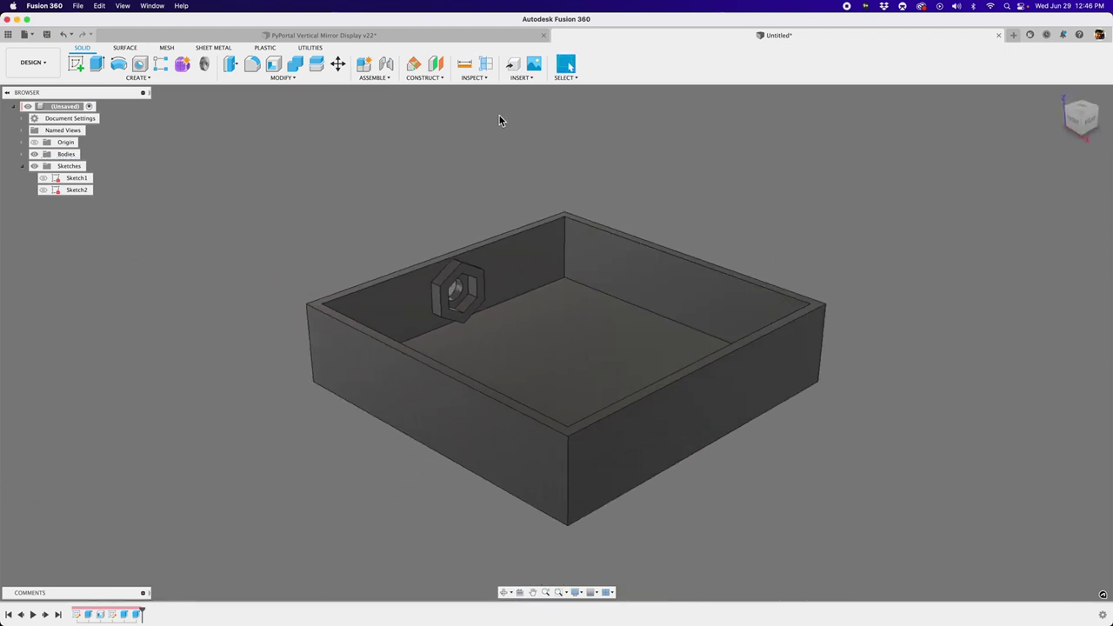
Step: Create a section analysis from the front-left wall, offset -11.00 mm through the nut boss
{"action": "left_click", "coordinate": [486, 66]}
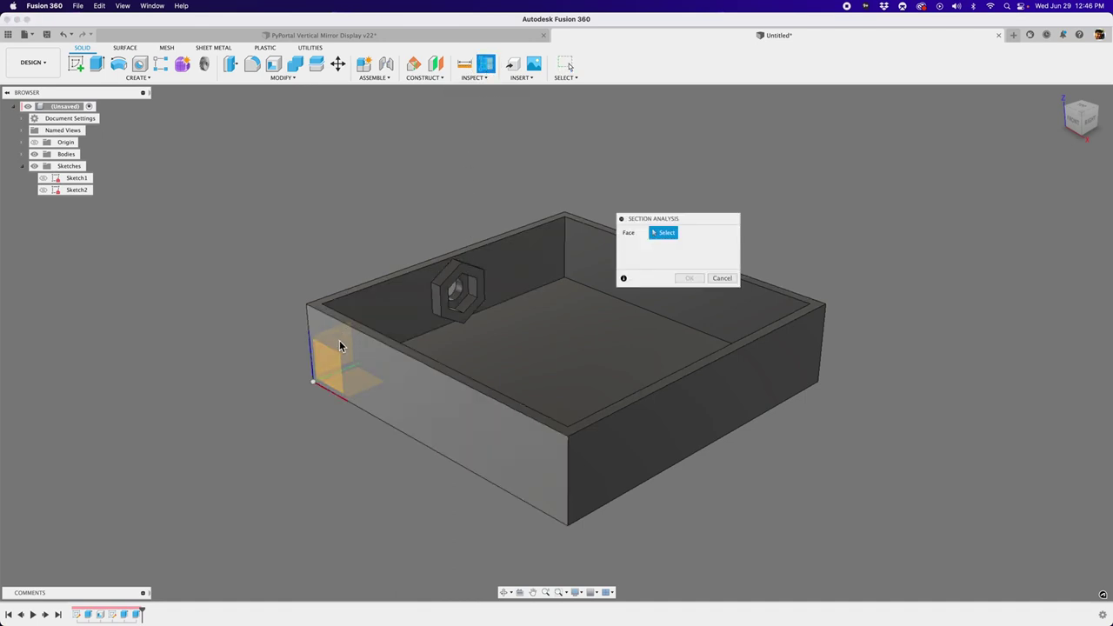
{"action": "left_click", "coordinate": [368, 313]}
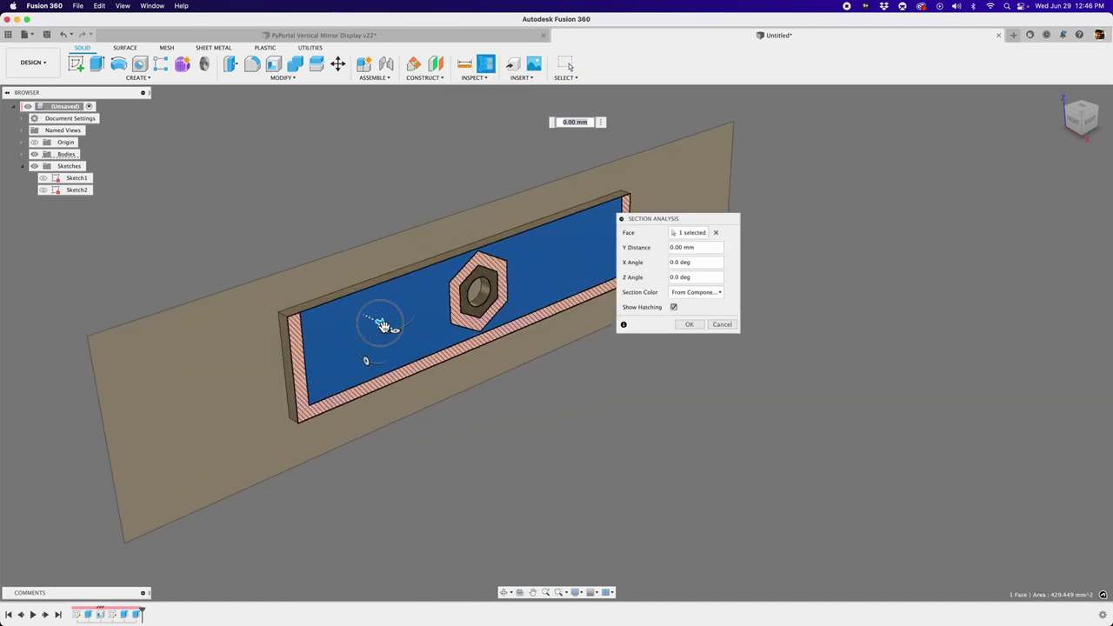
{"action": "left_click_drag", "start_coordinate": [382, 324], "coordinate": [453, 357]}
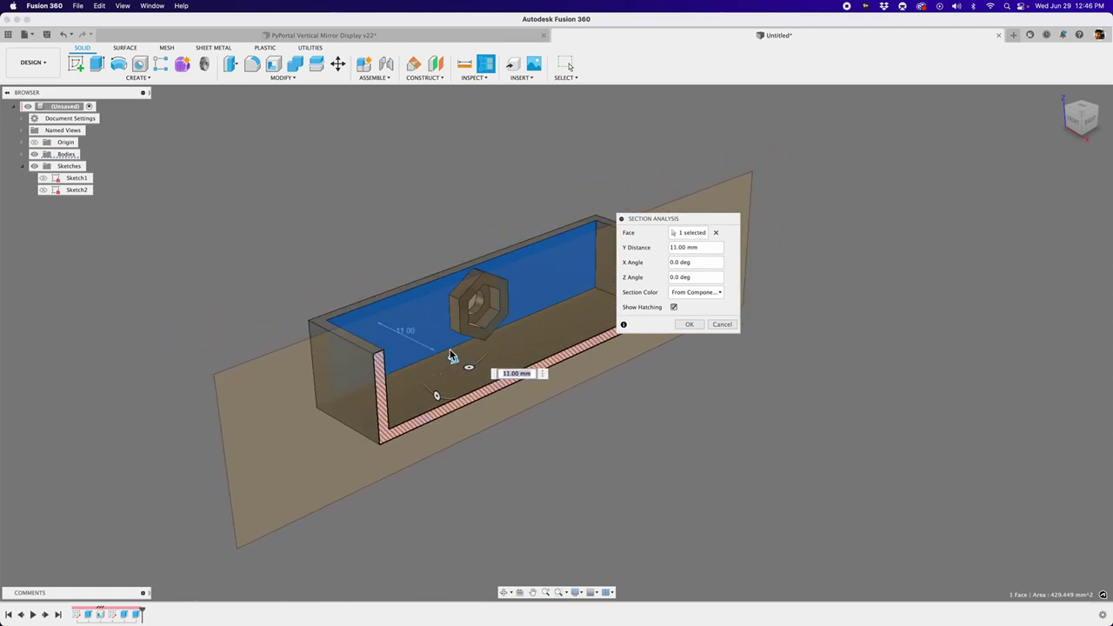
{"action": "middle_click_drag", "start_coordinate": [452, 357], "coordinate": [538, 441], "text": "shift"}
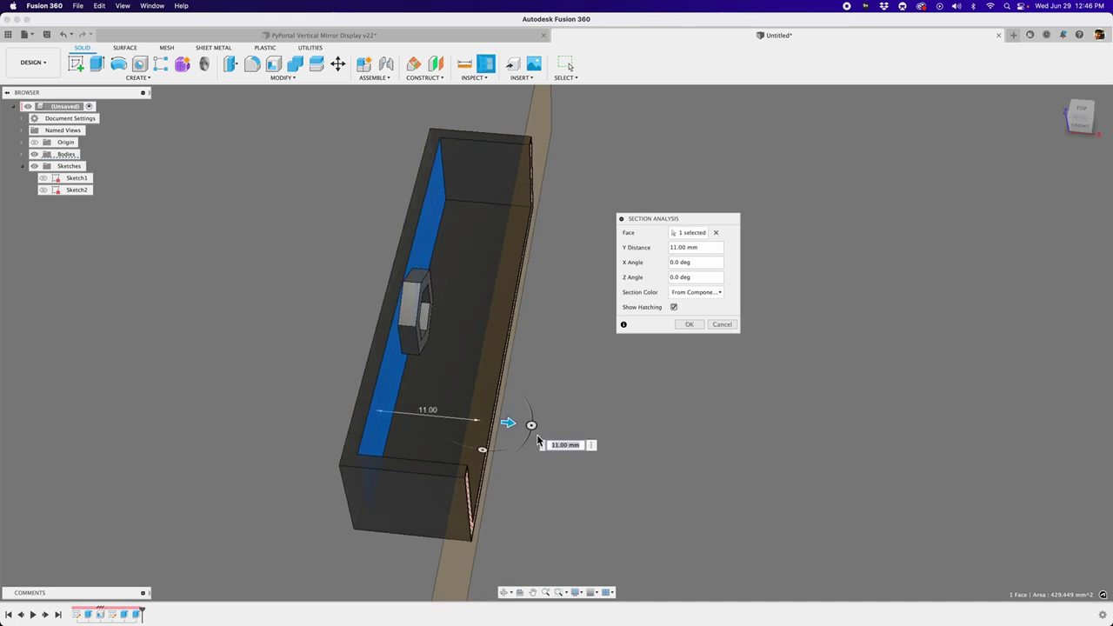
{"action": "left_click_drag", "start_coordinate": [532, 426], "coordinate": [482, 439]}
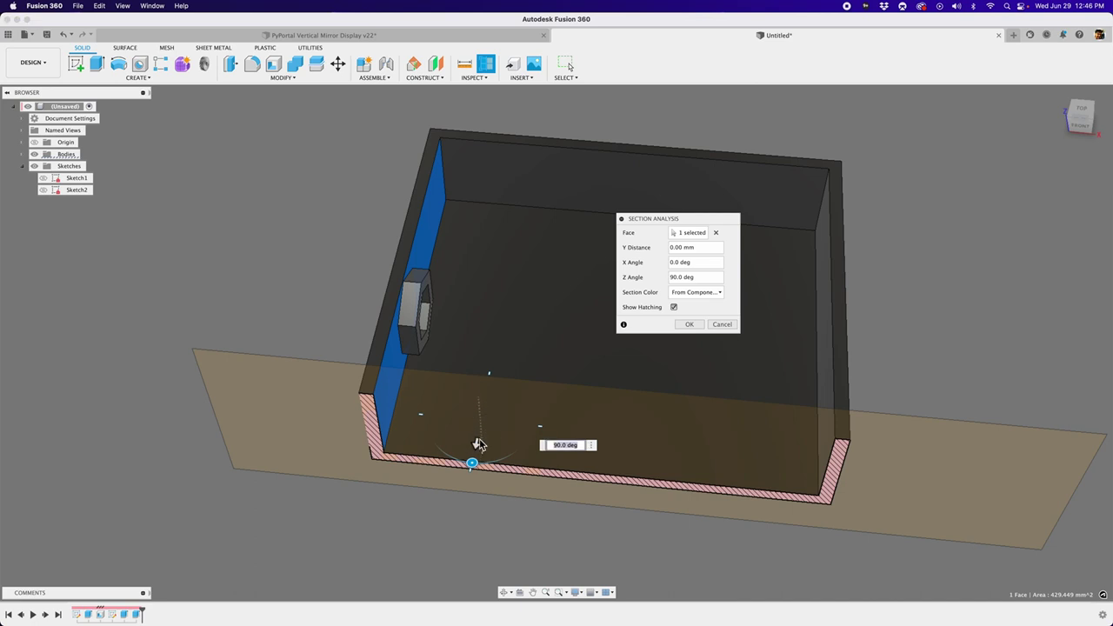
{"action": "left_click_drag", "start_coordinate": [482, 439], "coordinate": [501, 369]}
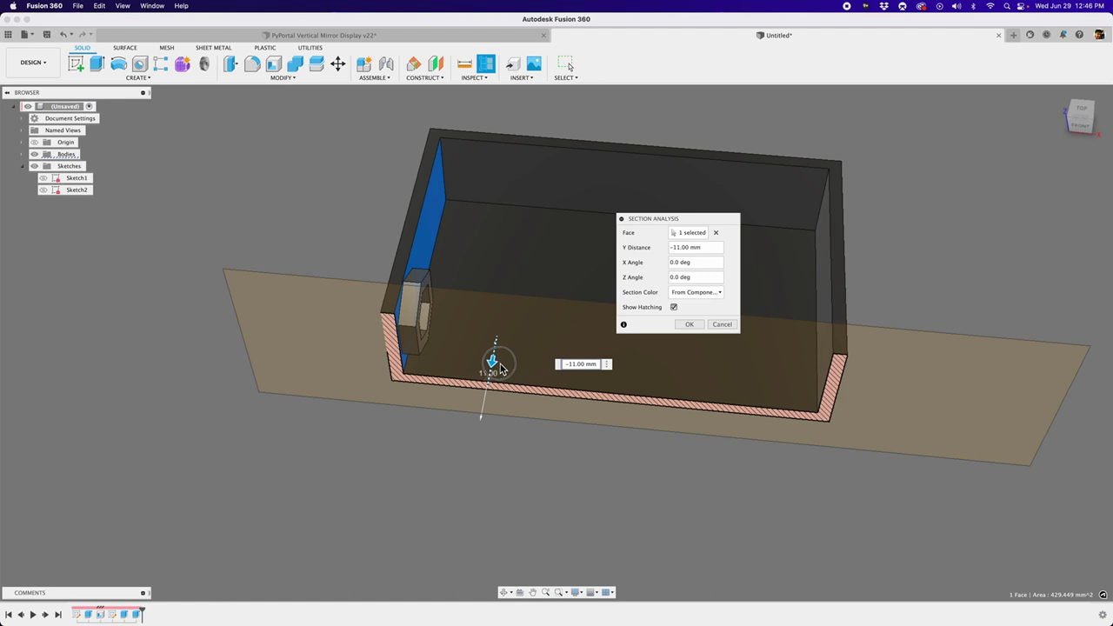
{"action": "left_click", "coordinate": [689, 324]}
{"action": "middle_click_drag", "start_coordinate": [497, 441], "coordinate": [415, 396], "text": "shift"}
{"action": "scroll", "coordinate": [414, 396], "scroll_direction": "up", "scroll_amount": 5}
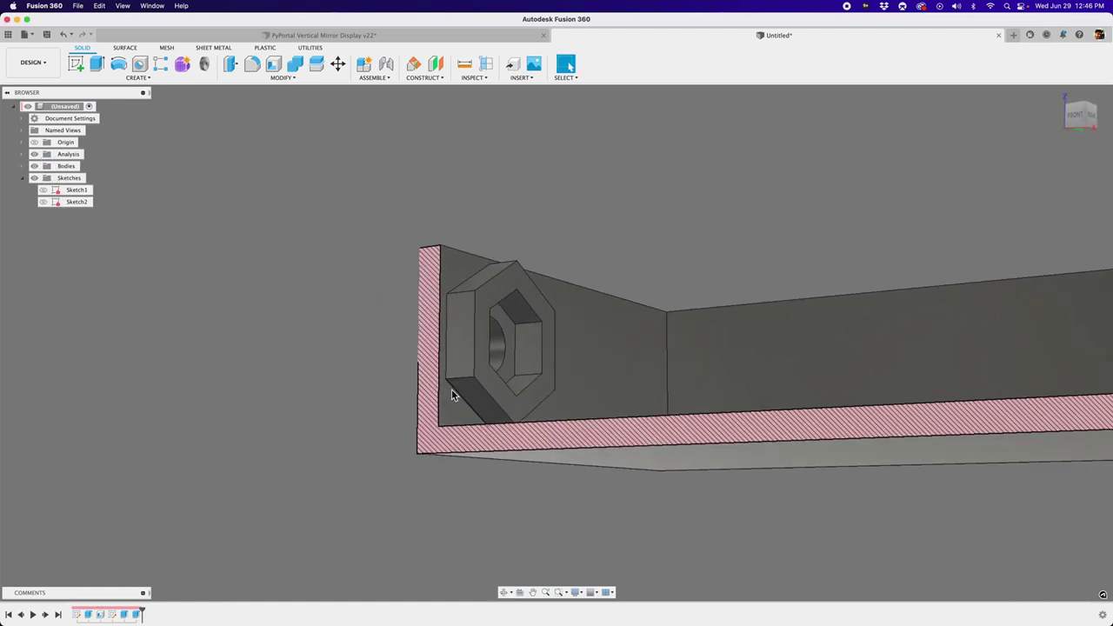
Step: Start a Draft via the dr search and select the nut boss's lower faces, including the sliver face
{"action": "key", "text": "s"}
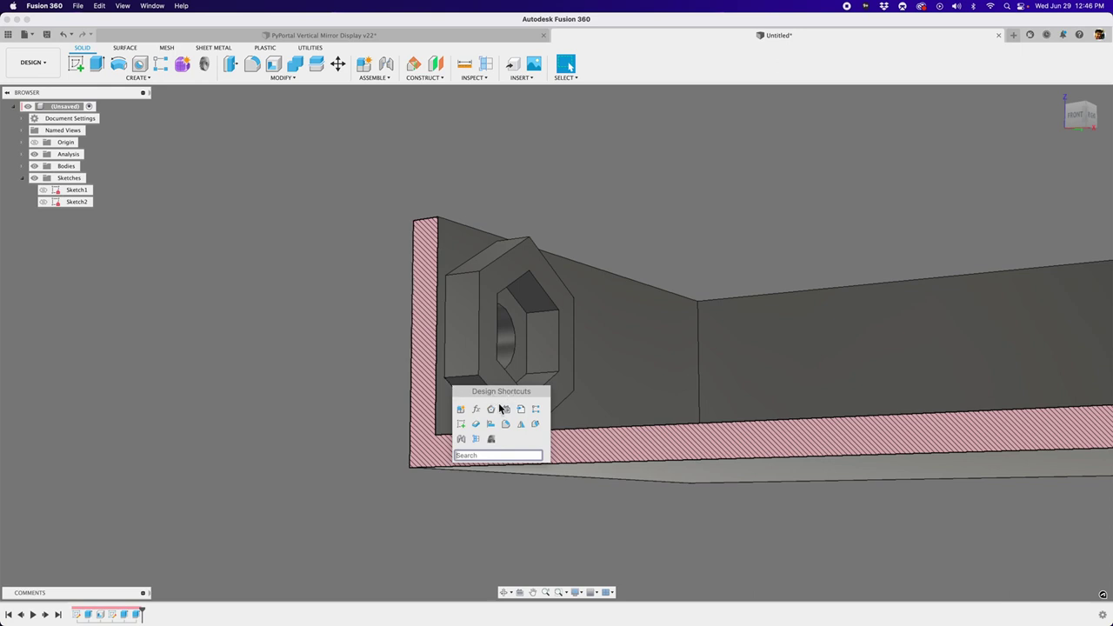
{"action": "type", "text": "draft"}
{"action": "left_click", "coordinate": [476, 471]}
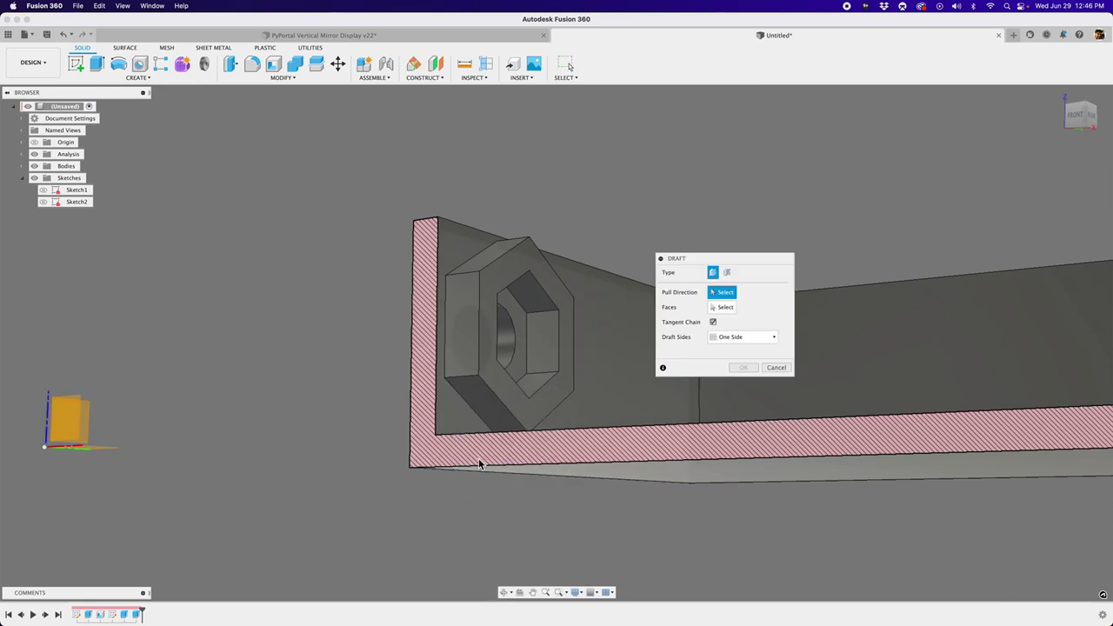
{"action": "left_click", "coordinate": [716, 309]}
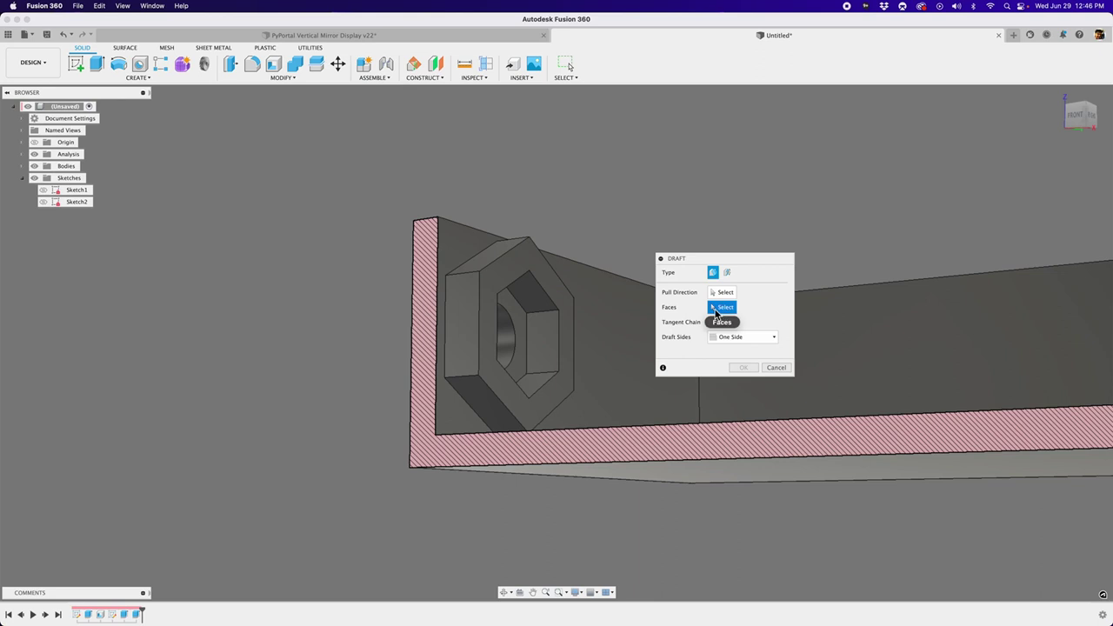
{"action": "middle_click_drag", "start_coordinate": [716, 309], "coordinate": [459, 440], "text": "shift"}
{"action": "left_click", "coordinate": [522, 396]}
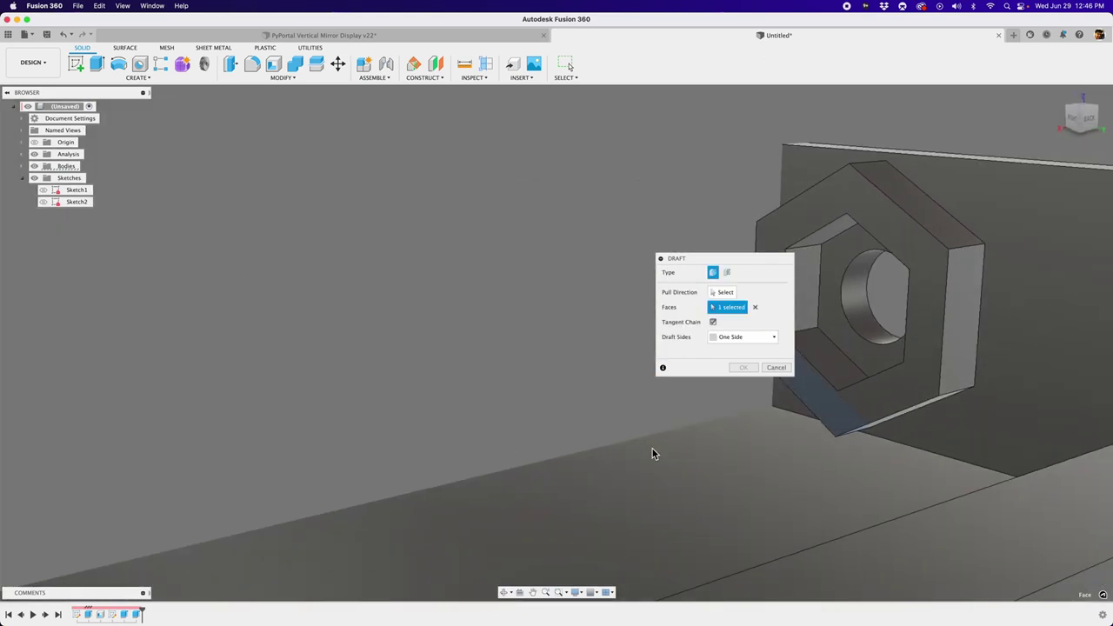
{"action": "middle_click_drag", "start_coordinate": [652, 452], "coordinate": [637, 432], "text": "shift"}
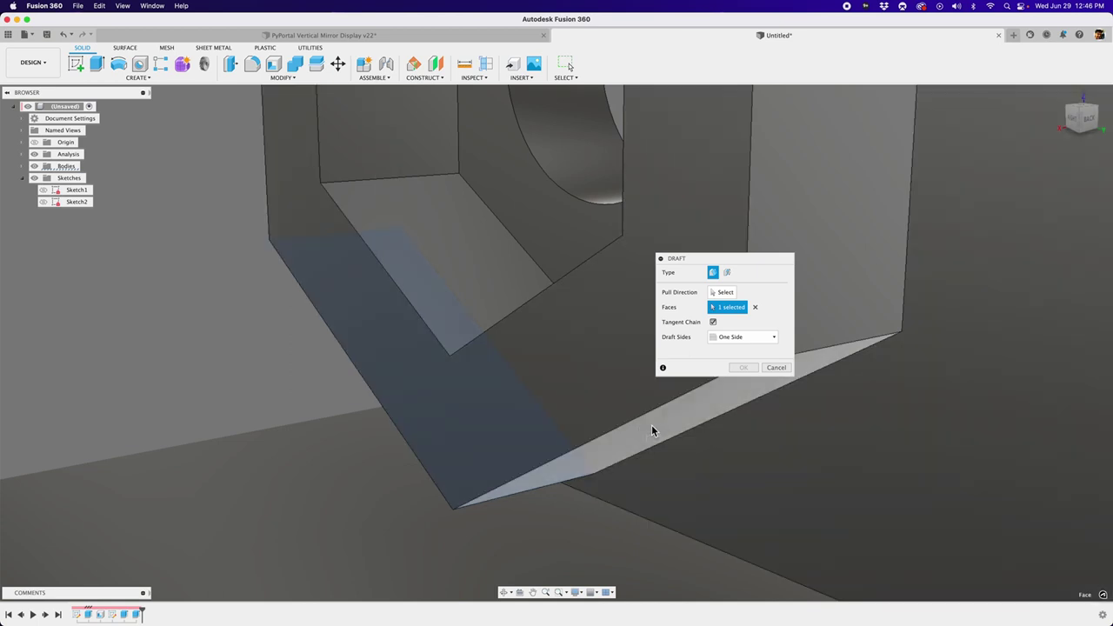
{"action": "left_click", "coordinate": [652, 422]}
{"action": "middle_click_drag", "start_coordinate": [653, 421], "coordinate": [489, 398], "text": "shift"}
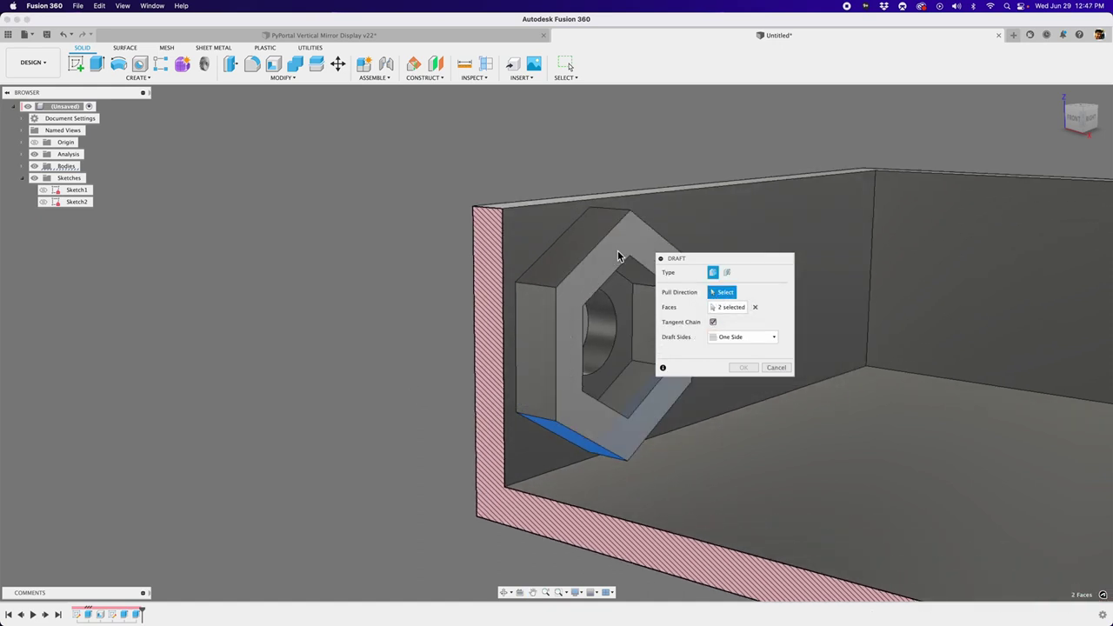
Step: Use the hex face as pull direction and apply a 45° draft angle
{"action": "left_click", "coordinate": [577, 412]}
{"action": "middle_click_drag", "start_coordinate": [577, 412], "coordinate": [532, 426], "text": "shift"}
{"action": "scroll", "coordinate": [676, 451], "scroll_direction": "up", "scroll_amount": 3}
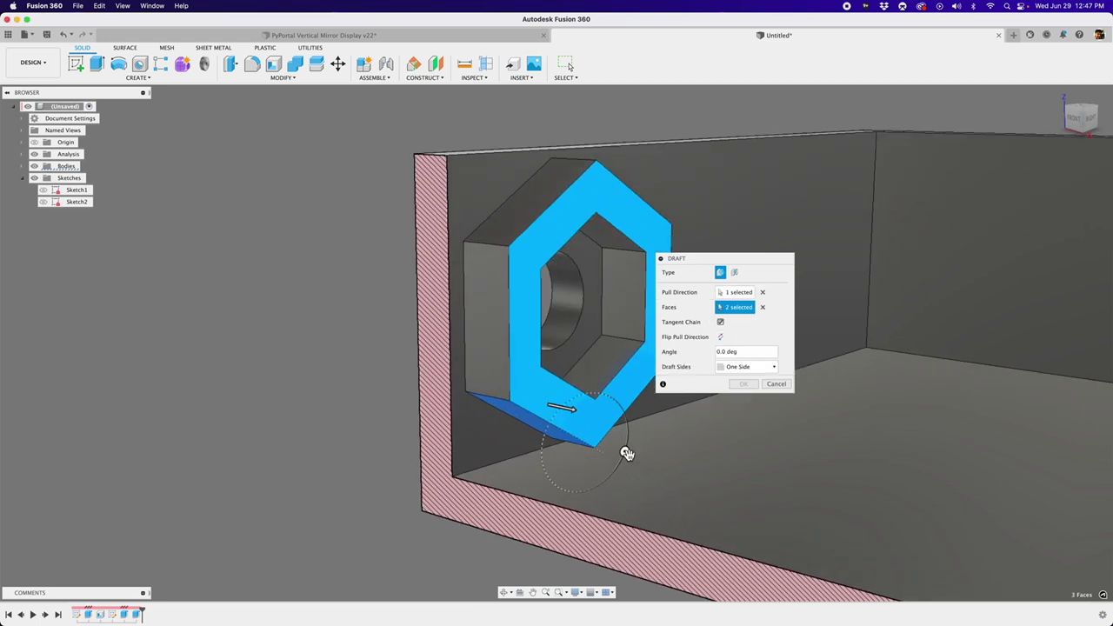
{"action": "left_click_drag", "start_coordinate": [624, 451], "coordinate": [628, 443]}
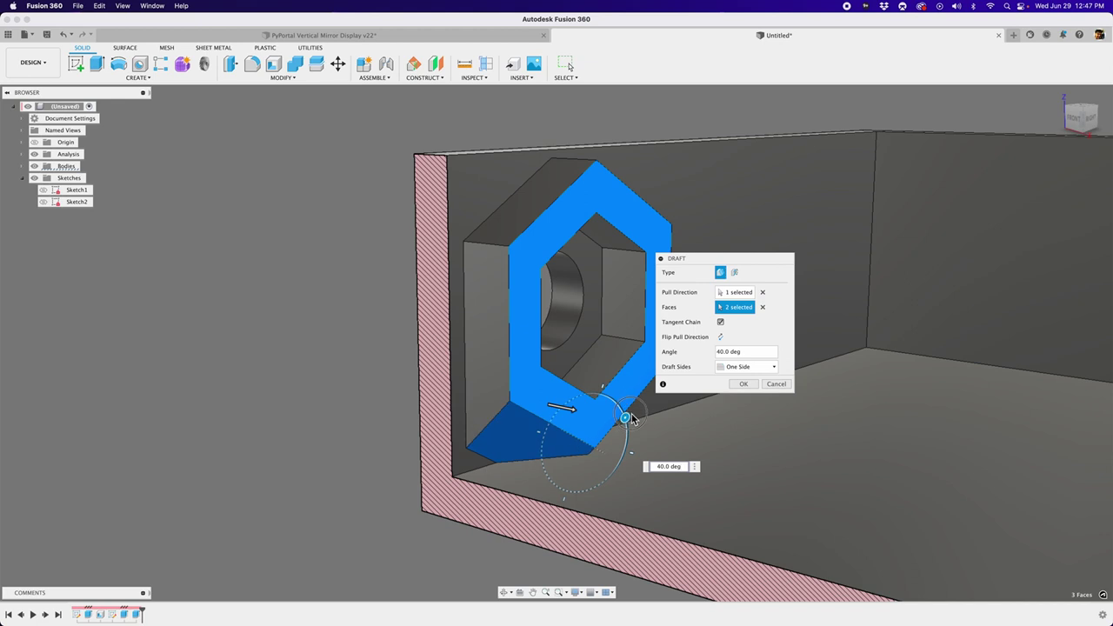
{"action": "type", "text": "45"}
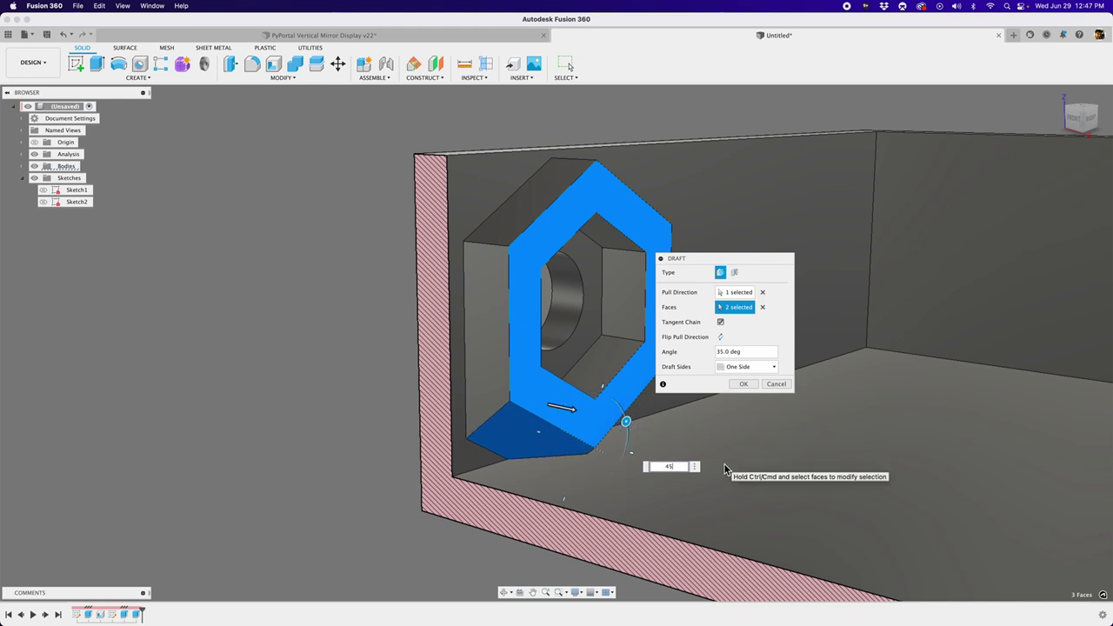
{"action": "scroll", "coordinate": [393, 396], "scroll_direction": "down", "scroll_amount": 5}
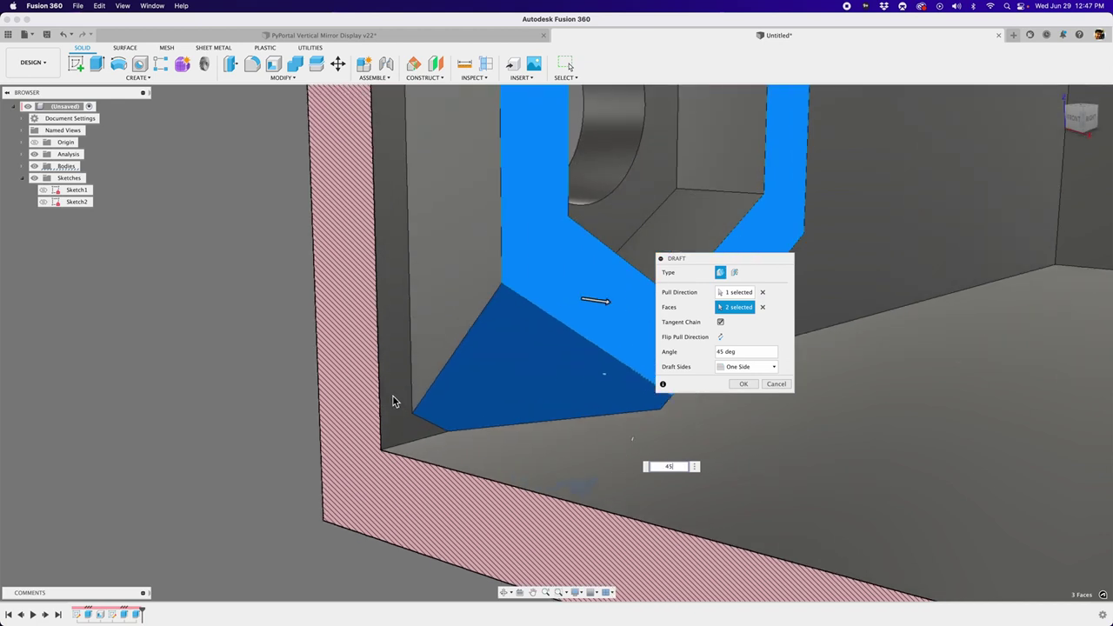
{"action": "middle_click_drag", "start_coordinate": [424, 492], "coordinate": [510, 442], "text": "shift"}
{"action": "scroll", "coordinate": [489, 405], "scroll_direction": "down", "scroll_amount": 3}
{"action": "scroll", "coordinate": [491, 410], "scroll_direction": "up", "scroll_amount": 3}
{"action": "middle_click_drag", "start_coordinate": [482, 505], "coordinate": [552, 470], "text": "shift"}
{"action": "scroll", "coordinate": [462, 435], "scroll_direction": "down", "scroll_amount": 3}
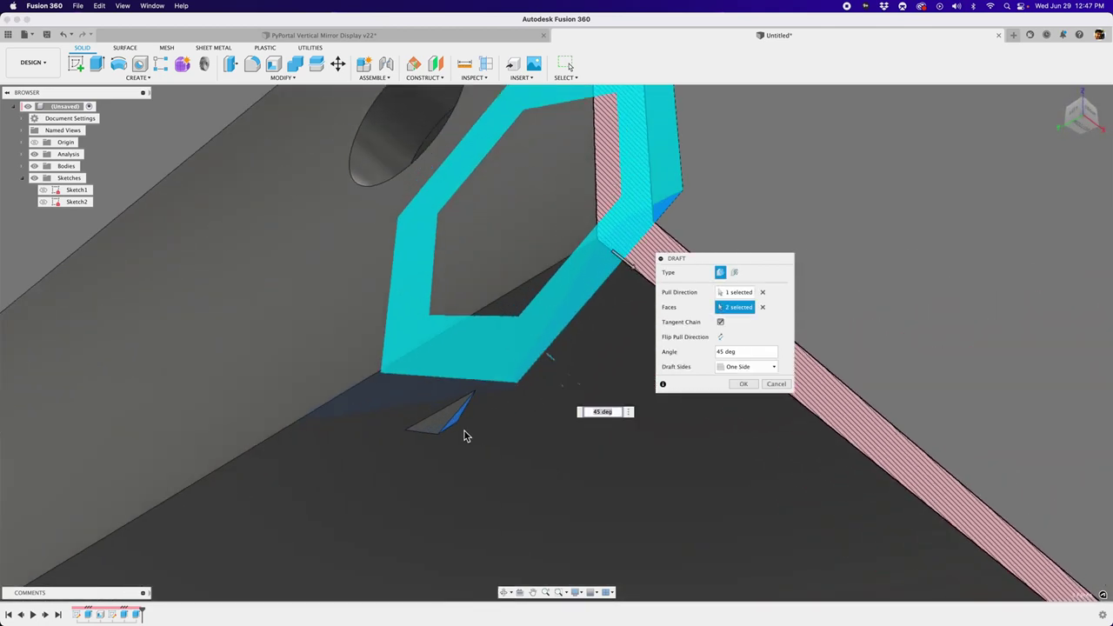
{"action": "scroll", "coordinate": [447, 425], "scroll_direction": "up", "scroll_amount": 3}
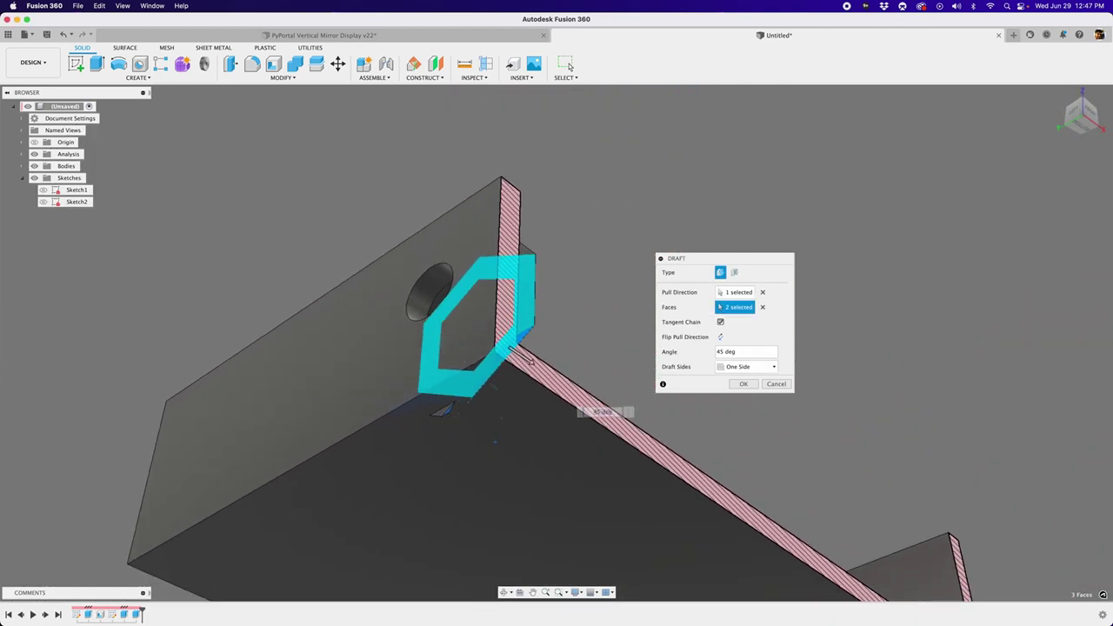
{"action": "middle_click_drag", "start_coordinate": [440, 415], "coordinate": [445, 474], "text": "shift"}
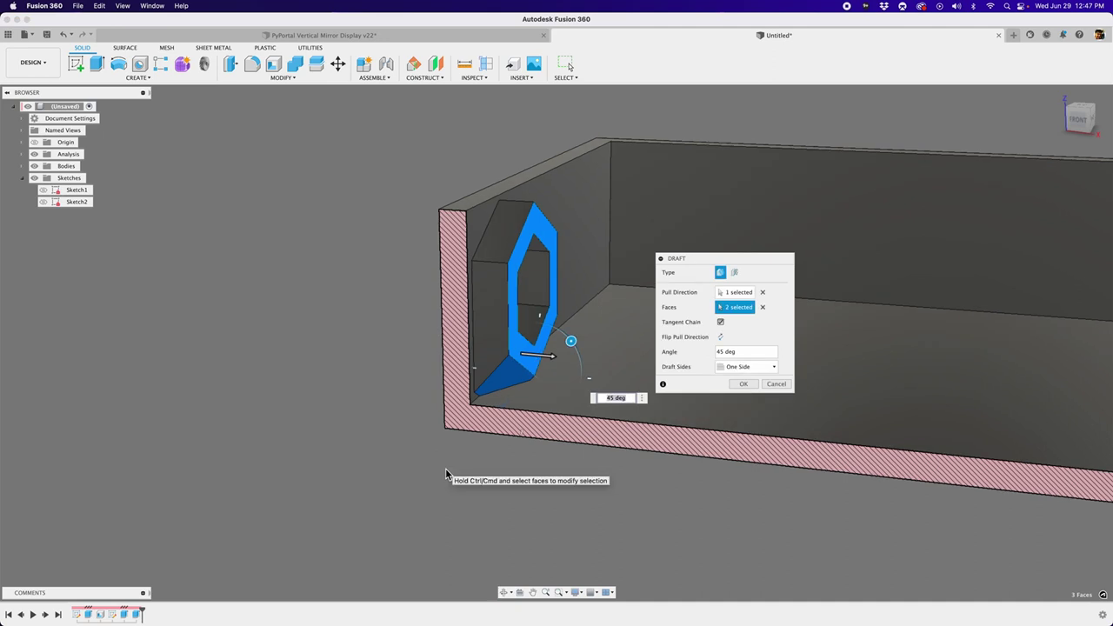
{"action": "key", "text": "Return"}
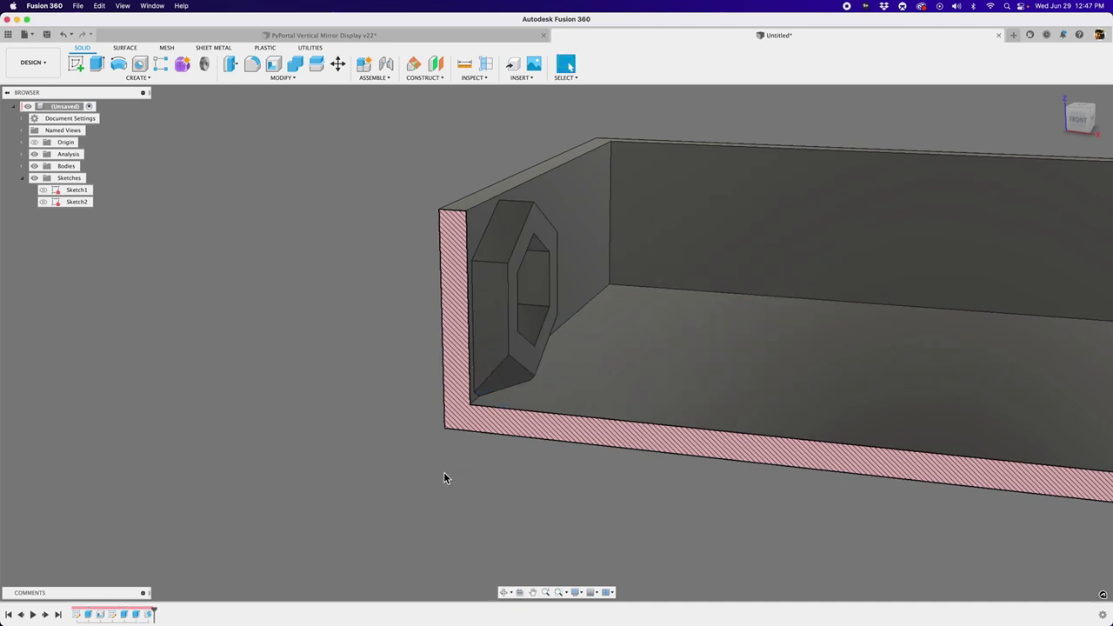
{"action": "middle_click_drag", "start_coordinate": [444, 471], "coordinate": [644, 348], "text": "shift"}
Step: Hide the section analysis and orbit into the box, closing Draft1 unchanged
{"action": "left_click", "coordinate": [35, 154]}
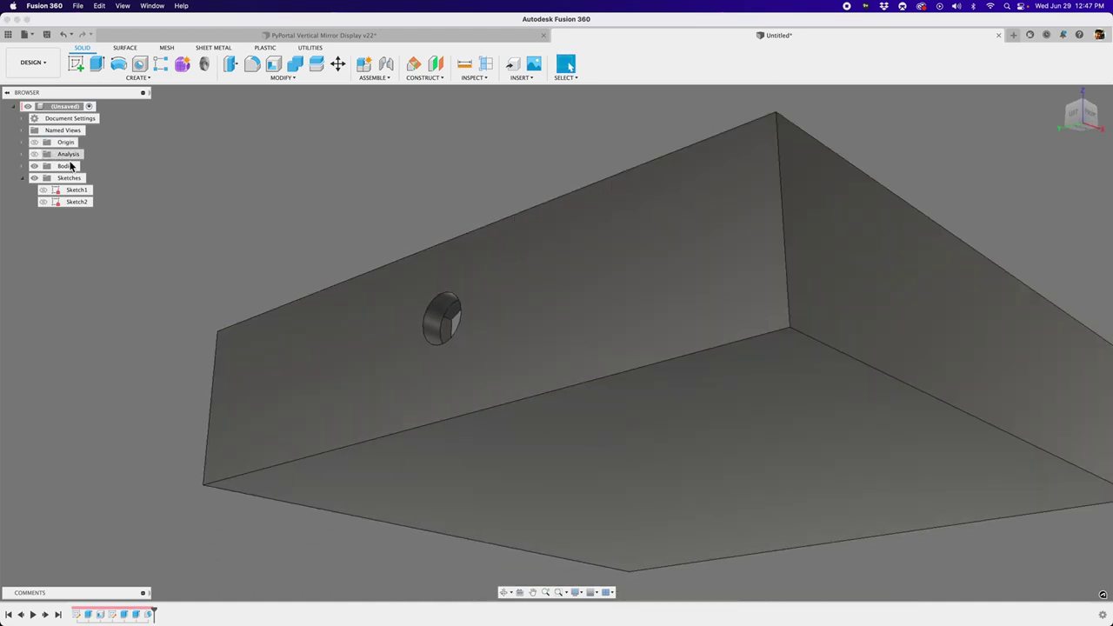
{"action": "middle_click_drag", "start_coordinate": [300, 236], "coordinate": [653, 424], "text": "shift"}
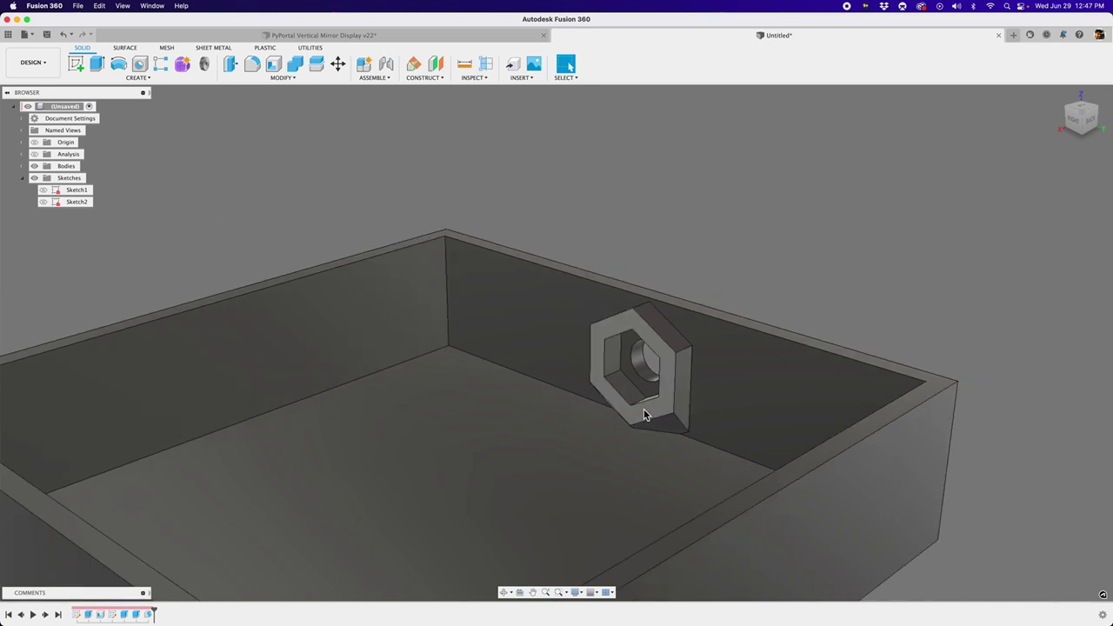
{"action": "double_click", "coordinate": [150, 615]}
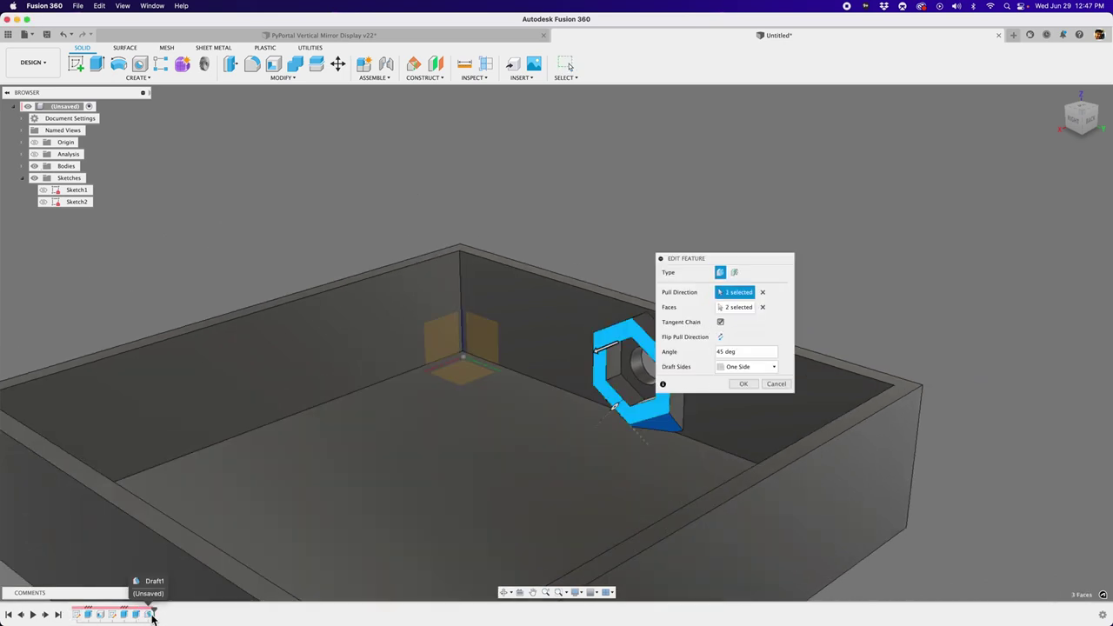
{"action": "key", "text": "Escape"}
{"action": "middle_click_drag", "start_coordinate": [636, 406], "coordinate": [585, 310], "text": "shift"}
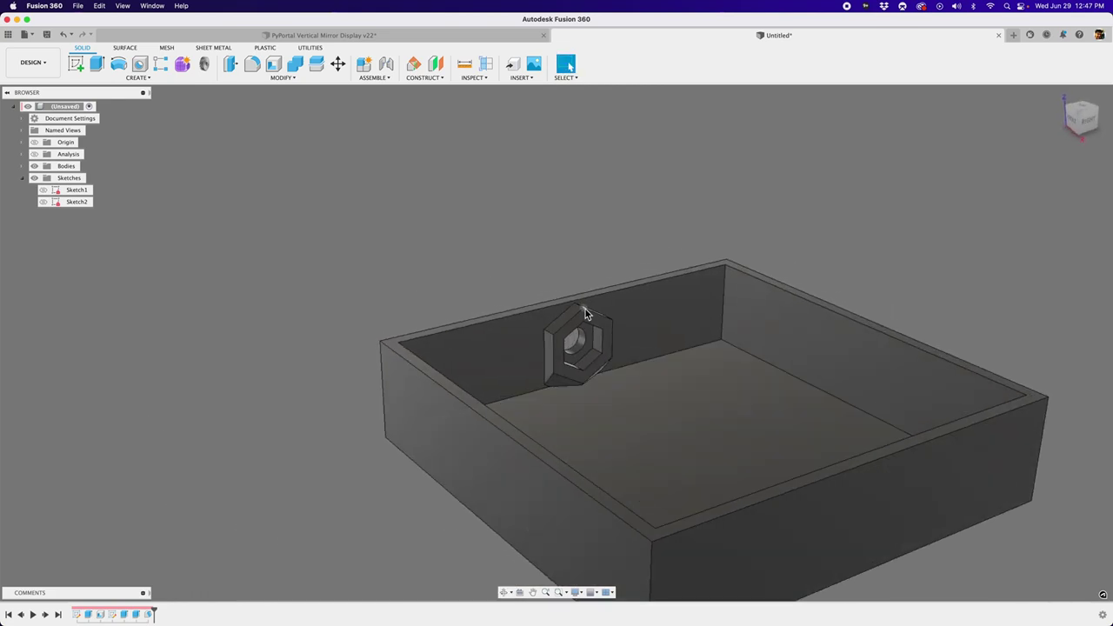
{"action": "scroll", "coordinate": [559, 293], "scroll_direction": "up", "scroll_amount": 10}
{"action": "middle_click_drag", "start_coordinate": [552, 376], "coordinate": [672, 467], "text": "shift"}
{"action": "scroll", "coordinate": [589, 436], "scroll_direction": "up", "scroll_amount": 5}
Step: Check a nut-pocket face and the wall face from above, then reopen the base Extrude1
{"action": "left_click", "coordinate": [615, 434]}
{"action": "scroll", "coordinate": [614, 448], "scroll_direction": "down", "scroll_amount": 2}
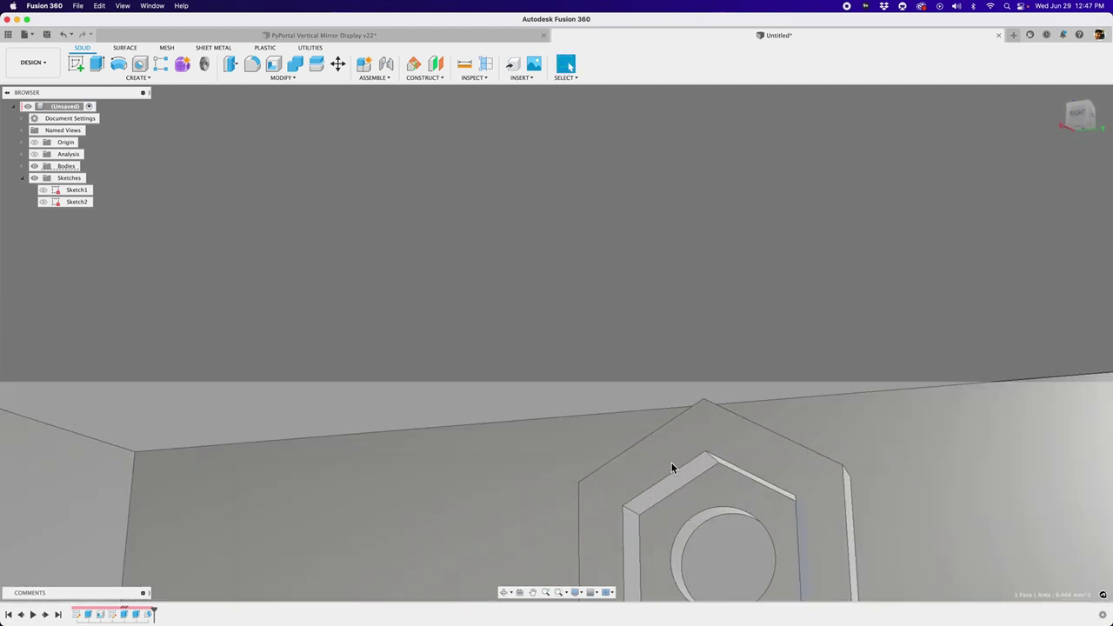
{"action": "left_click", "coordinate": [677, 483]}
{"action": "scroll", "coordinate": [678, 476], "scroll_direction": "up", "scroll_amount": 5}
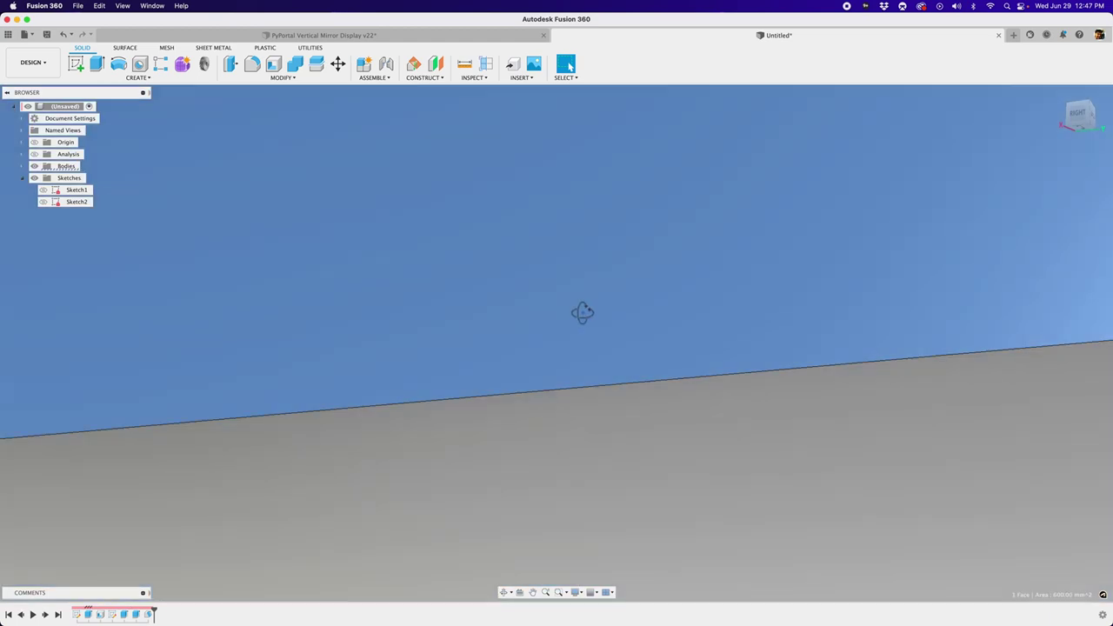
{"action": "scroll", "coordinate": [587, 315], "scroll_direction": "down", "scroll_amount": 5}
{"action": "middle_click_drag", "start_coordinate": [594, 327], "coordinate": [540, 415], "text": "shift"}
{"action": "scroll", "coordinate": [512, 461], "scroll_direction": "down", "scroll_amount": 3}
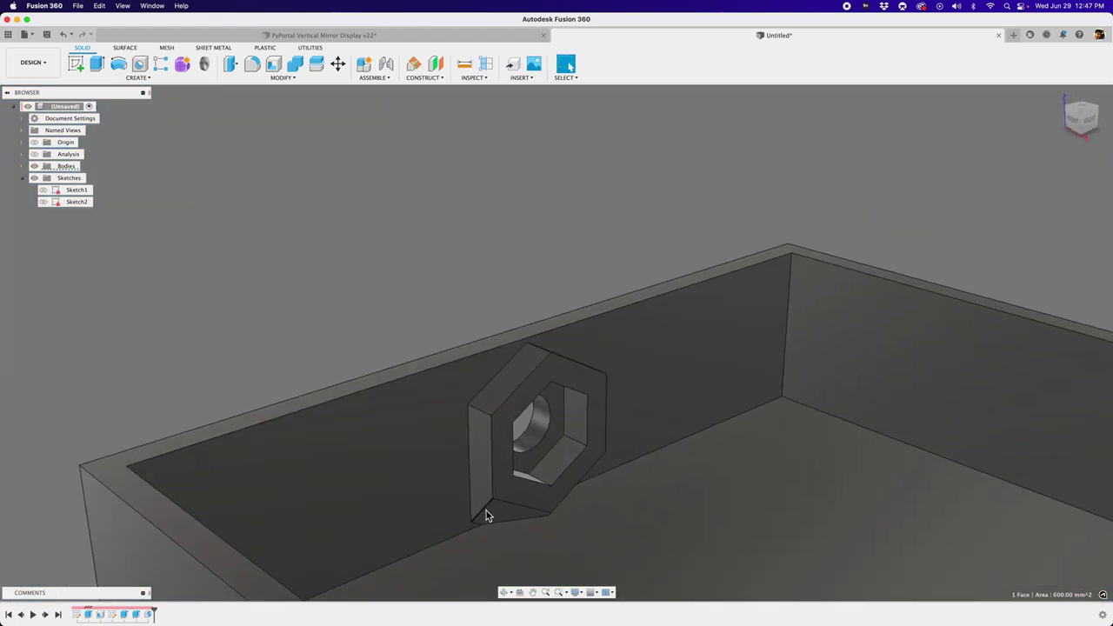
{"action": "middle_click_drag", "start_coordinate": [486, 510], "coordinate": [179, 289], "text": "shift"}
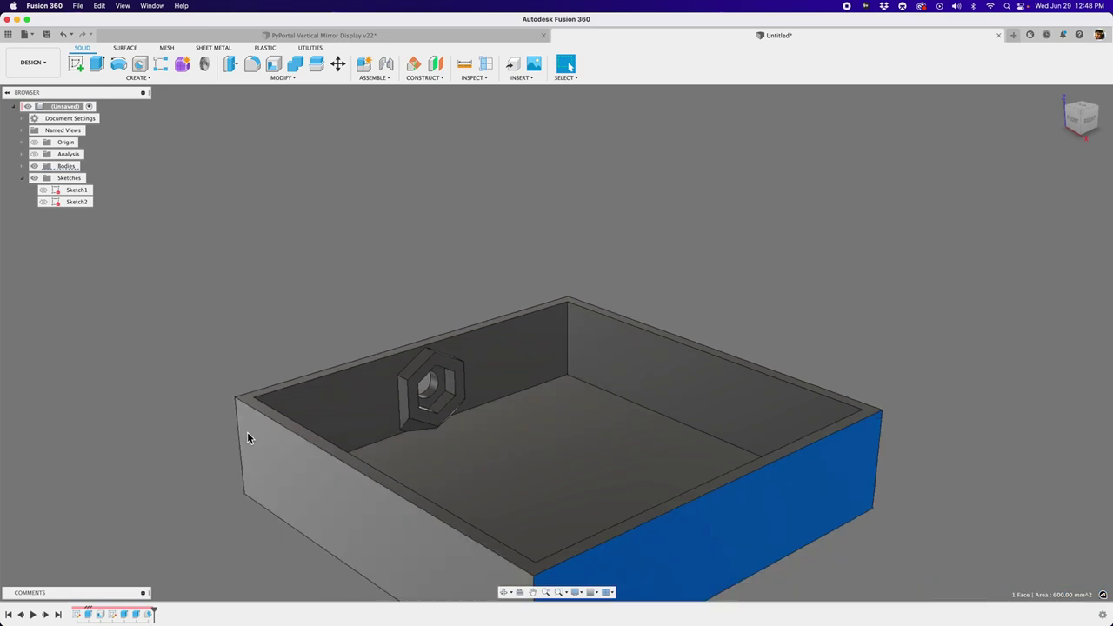
{"action": "double_click", "coordinate": [88, 614]}
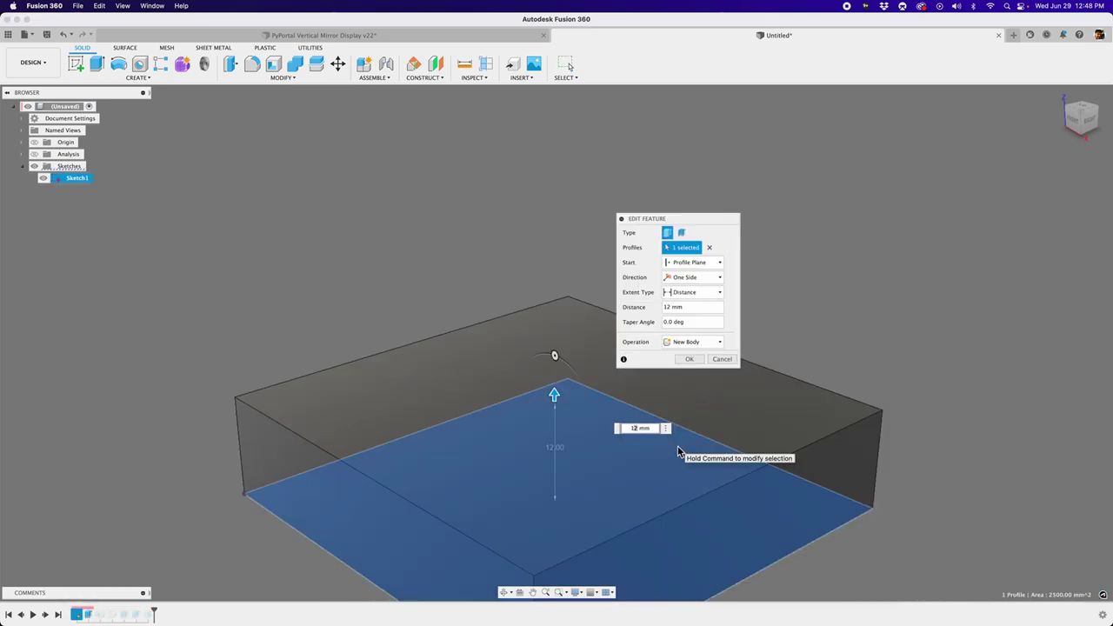
Step: Change the Extrude1 distance from 12 to 16 mm and view the back wall's nut boss
{"action": "type", "text": "16"}
{"action": "key", "text": "Return"}
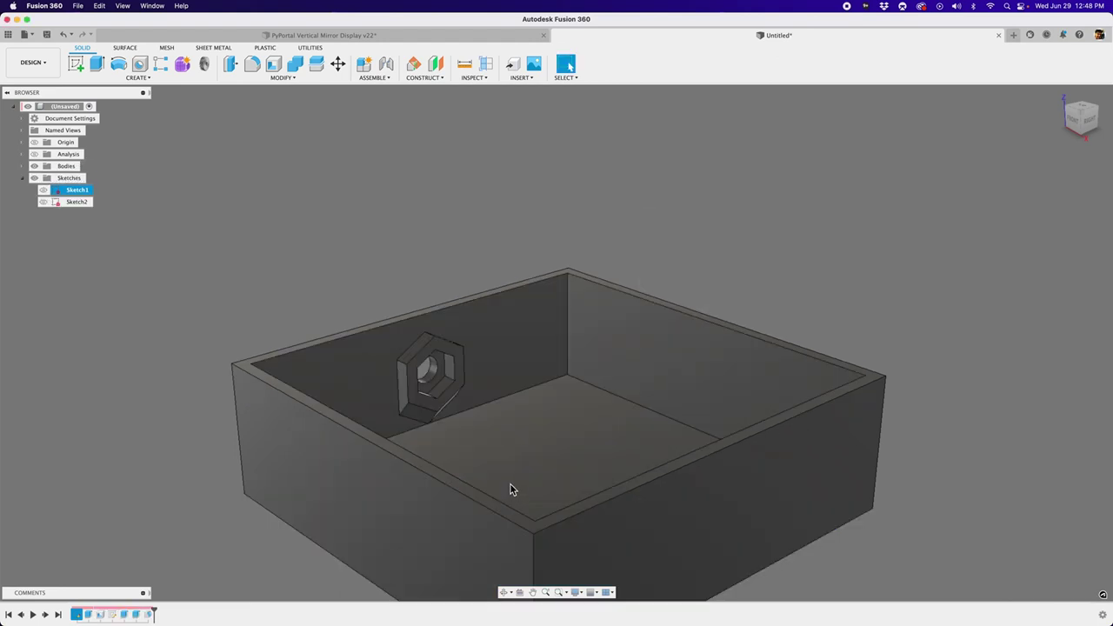
{"action": "middle_click_drag", "start_coordinate": [539, 455], "coordinate": [303, 303], "text": "shift"}
Step: Show Sketch2 with its dimensions and view the box from above
{"action": "left_click", "coordinate": [43, 202]}
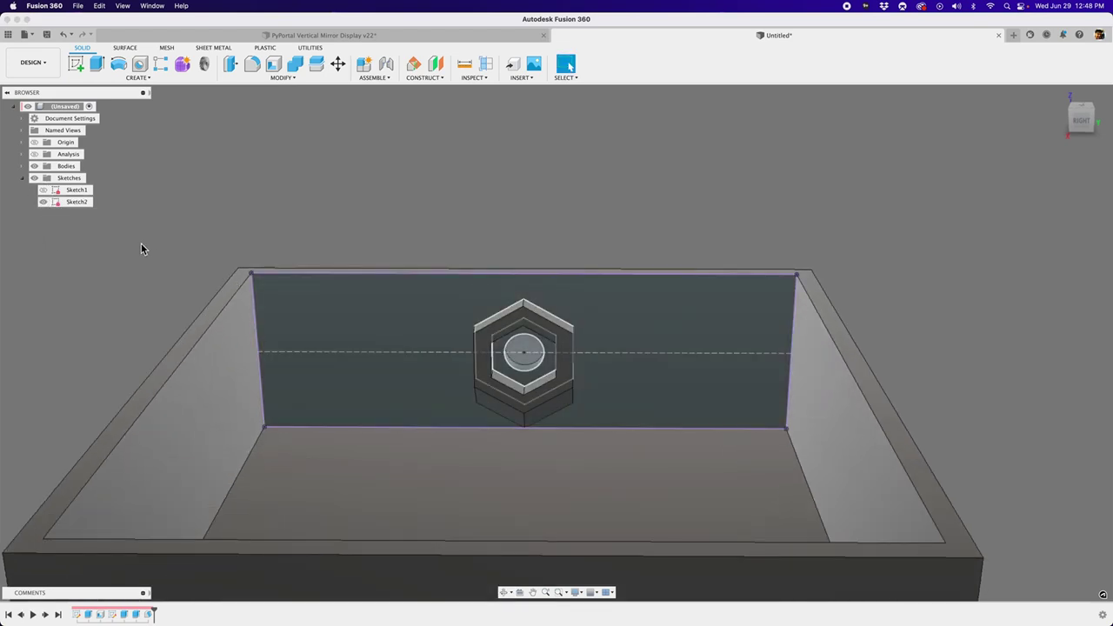
{"action": "right_click", "coordinate": [74, 202]}
{"action": "left_click", "coordinate": [111, 319]}
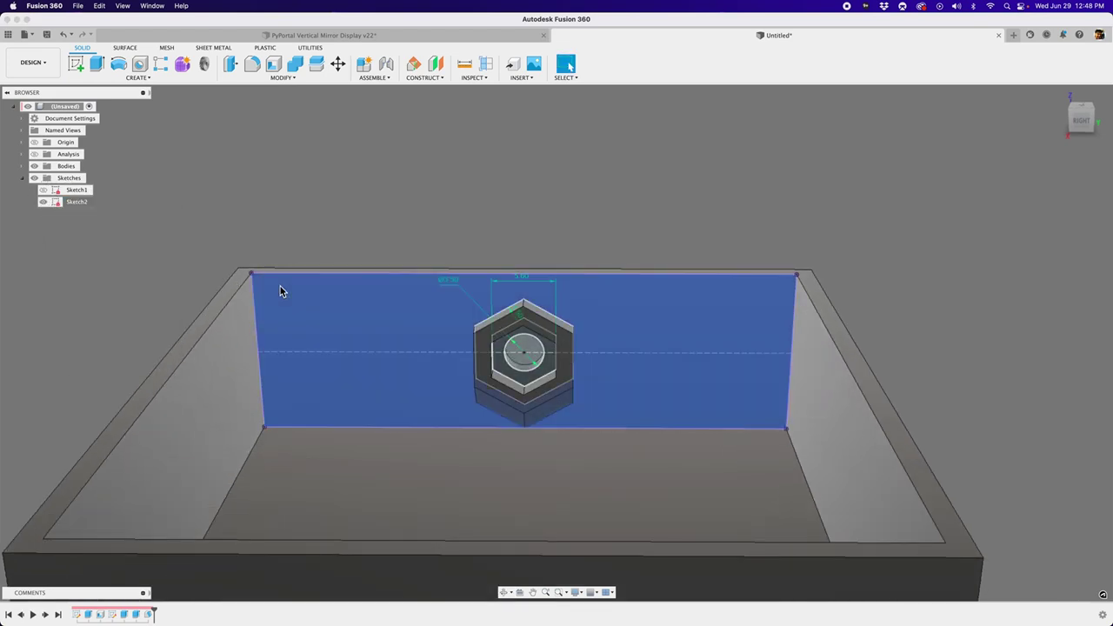
{"action": "mouse_move", "coordinate": [313, 206]}
{"action": "middle_mouse_down", "text": "shift"}
{"action": "mouse_move", "coordinate": [347, 211]}
{"action": "mouse_move", "coordinate": [368, 250]}
{"action": "mouse_move", "coordinate": [345, 241]}
{"action": "mouse_move", "coordinate": [387, 242]}
{"action": "middle_mouse_up", "text": "shift"}
{"action": "scroll", "coordinate": [390, 248], "scroll_direction": "down", "scroll_amount": 3}
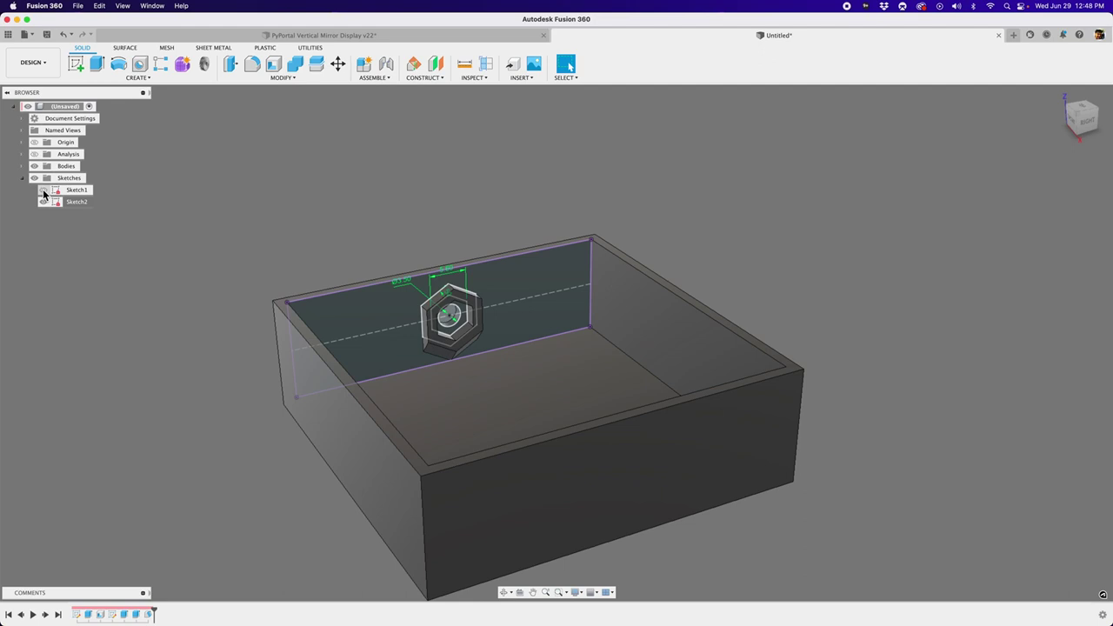
{"action": "mouse_move", "coordinate": [87, 270]}
{"action": "middle_mouse_down", "text": "shift"}
{"action": "mouse_move", "coordinate": [154, 308]}
{"action": "mouse_move", "coordinate": [139, 287]}
{"action": "middle_mouse_up", "text": "shift"}
Step: Show Sketch1's dimensions and enter 100 mm for the box length
{"action": "right_click", "coordinate": [76, 190]}
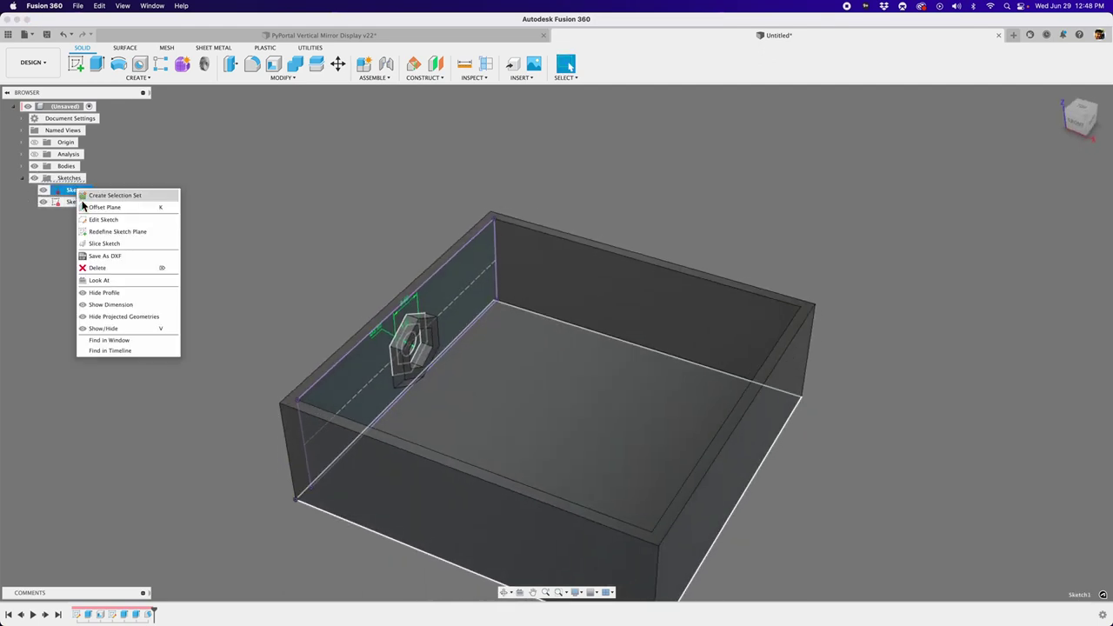
{"action": "left_click", "coordinate": [128, 305]}
{"action": "scroll", "coordinate": [283, 325], "scroll_direction": "down", "scroll_amount": 3}
{"action": "middle_click_drag", "start_coordinate": [283, 325], "coordinate": [381, 376], "text": "shift"}
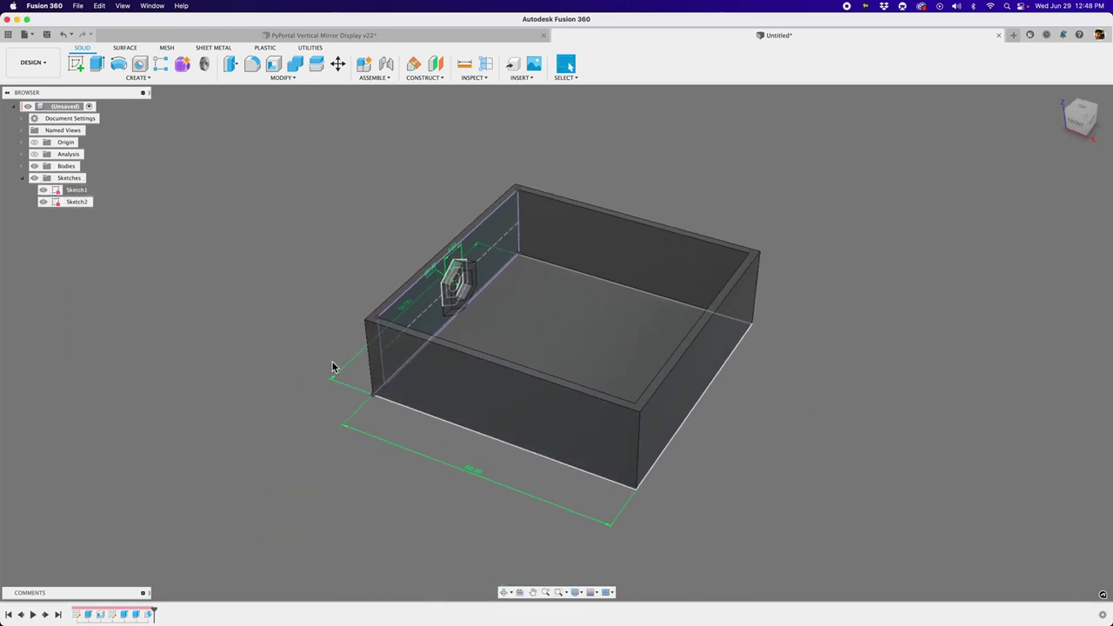
{"action": "type", "text": "100"}
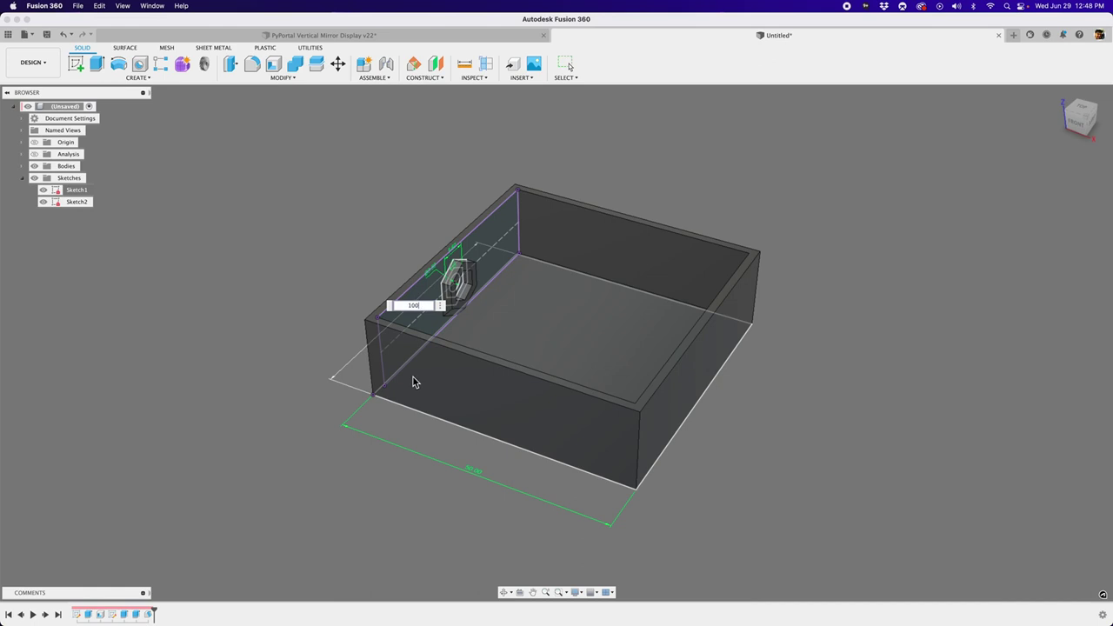
{"action": "key", "text": "Return"}
{"action": "middle_click_drag", "start_coordinate": [415, 379], "coordinate": [356, 252], "text": "shift"}
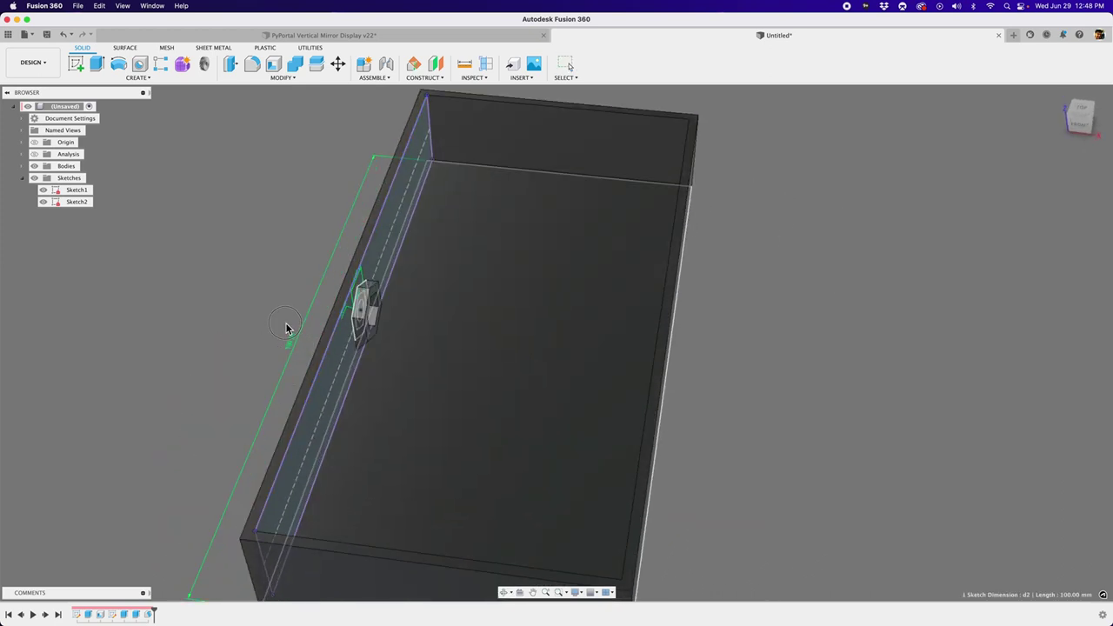
{"action": "mouse_move", "coordinate": [289, 333]}
{"action": "middle_mouse_down", "text": "shift"}
{"action": "mouse_move", "coordinate": [529, 374]}
{"action": "mouse_move", "coordinate": [502, 373]}
{"action": "mouse_move", "coordinate": [614, 311]}
{"action": "mouse_move", "coordinate": [514, 377]}
{"action": "middle_mouse_up", "text": "shift"}
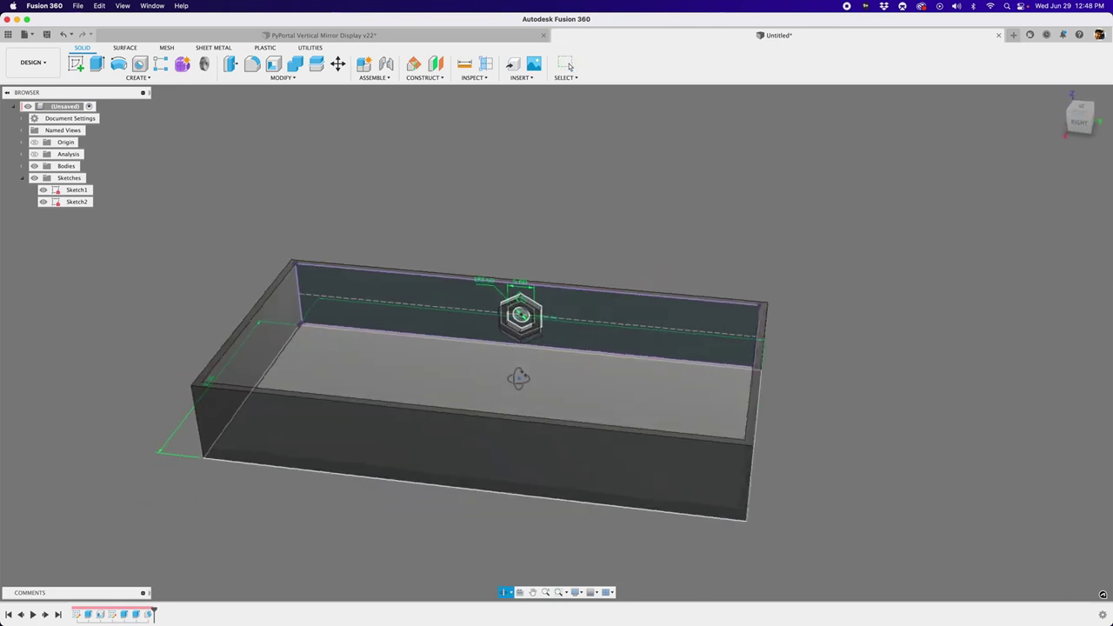
{"action": "scroll", "coordinate": [557, 329], "scroll_direction": "up", "scroll_amount": 5}
{"action": "scroll", "coordinate": [514, 326], "scroll_direction": "up", "scroll_amount": 3}
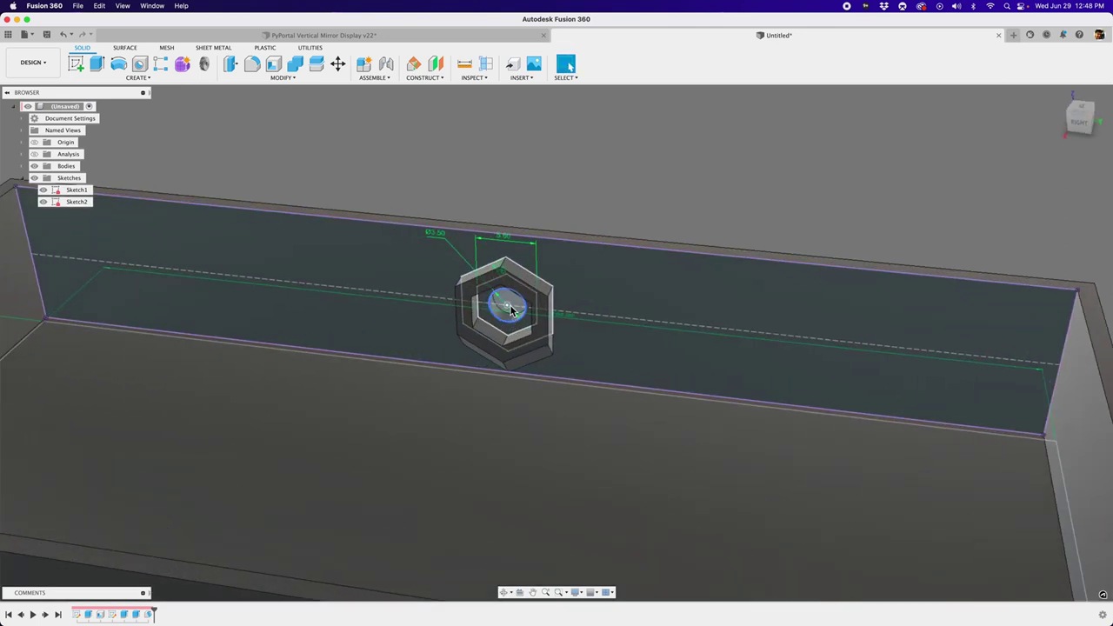
{"action": "scroll", "coordinate": [512, 310], "scroll_direction": "down", "scroll_amount": 5}
{"action": "middle_click_drag", "start_coordinate": [512, 311], "coordinate": [503, 234], "text": "shift"}
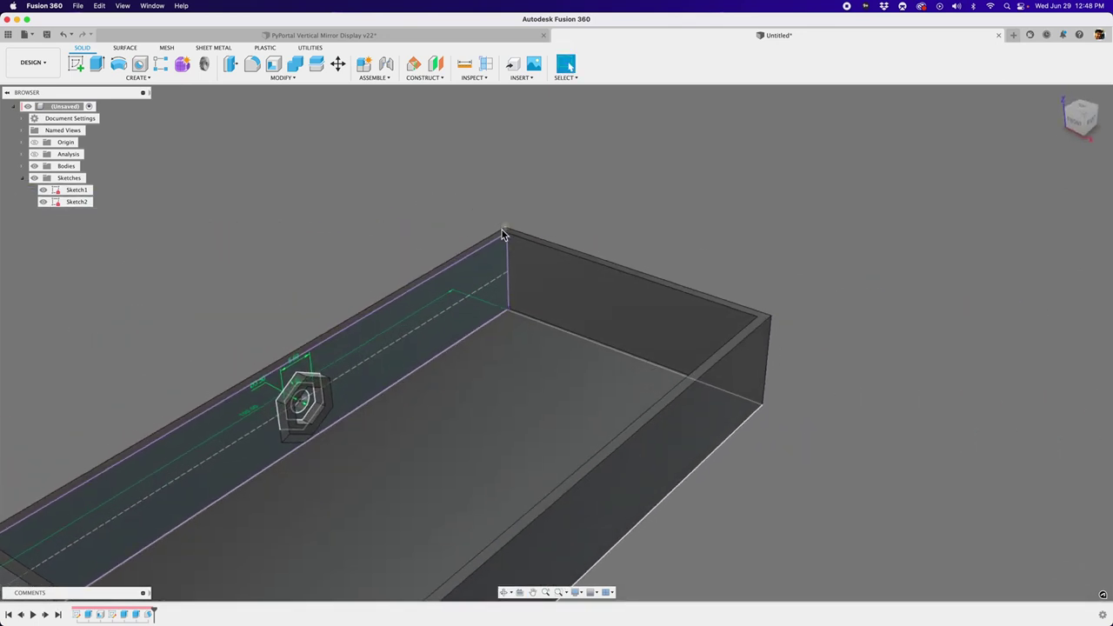
{"action": "scroll", "coordinate": [503, 235], "scroll_direction": "down", "scroll_amount": 5}
Step: Hide Sketch1 and Sketch2, then check the right outer and inner end wall faces
{"action": "left_click", "coordinate": [43, 202]}
{"action": "left_click", "coordinate": [43, 190]}
{"action": "mouse_move", "coordinate": [252, 261]}
{"action": "middle_mouse_down", "text": "shift"}
{"action": "mouse_move", "coordinate": [282, 259]}
{"action": "mouse_move", "coordinate": [249, 286]}
{"action": "mouse_move", "coordinate": [583, 429]}
{"action": "mouse_move", "coordinate": [315, 253]}
{"action": "middle_mouse_up", "text": "shift"}
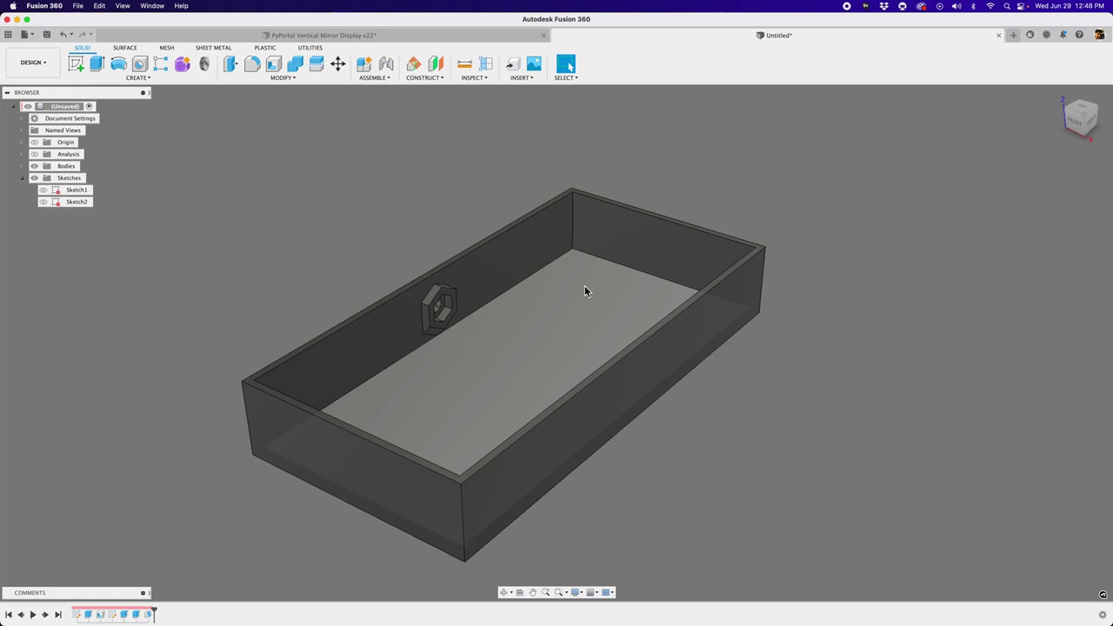
{"action": "left_click", "coordinate": [677, 376]}
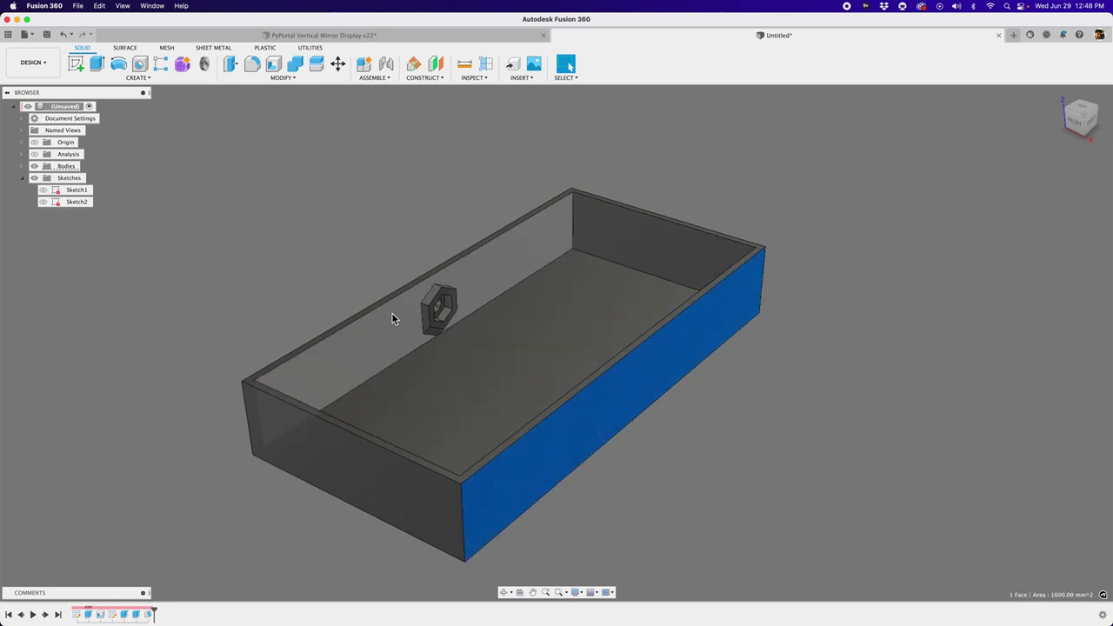
{"action": "left_click", "coordinate": [577, 249]}
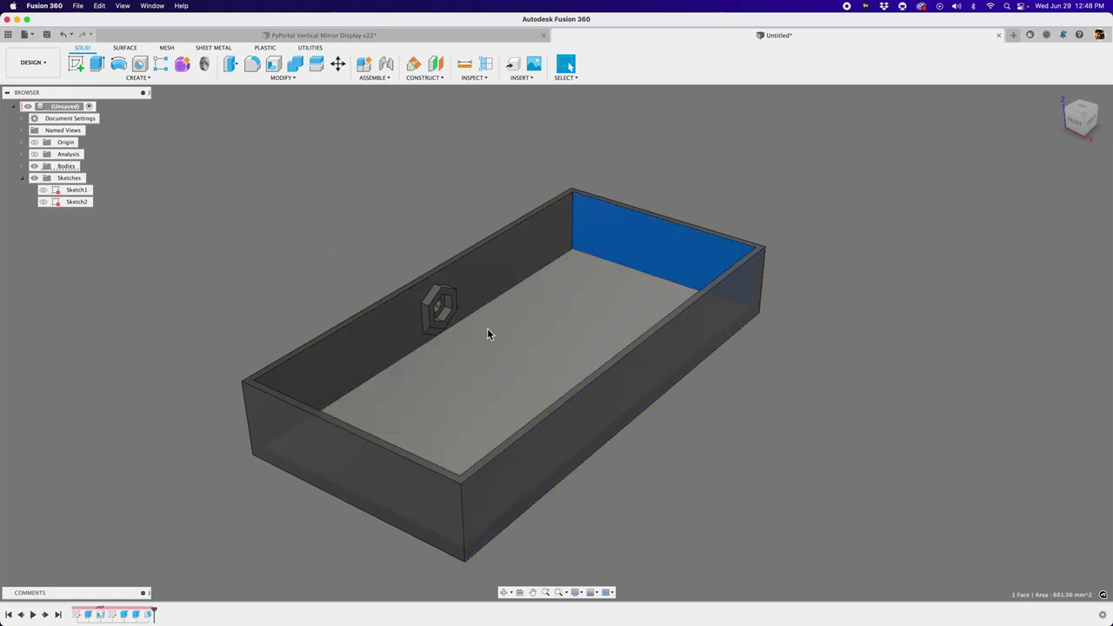
Step: Create a Midplane construction plane between the box's two long outer walls
{"action": "left_click", "coordinate": [433, 79]}
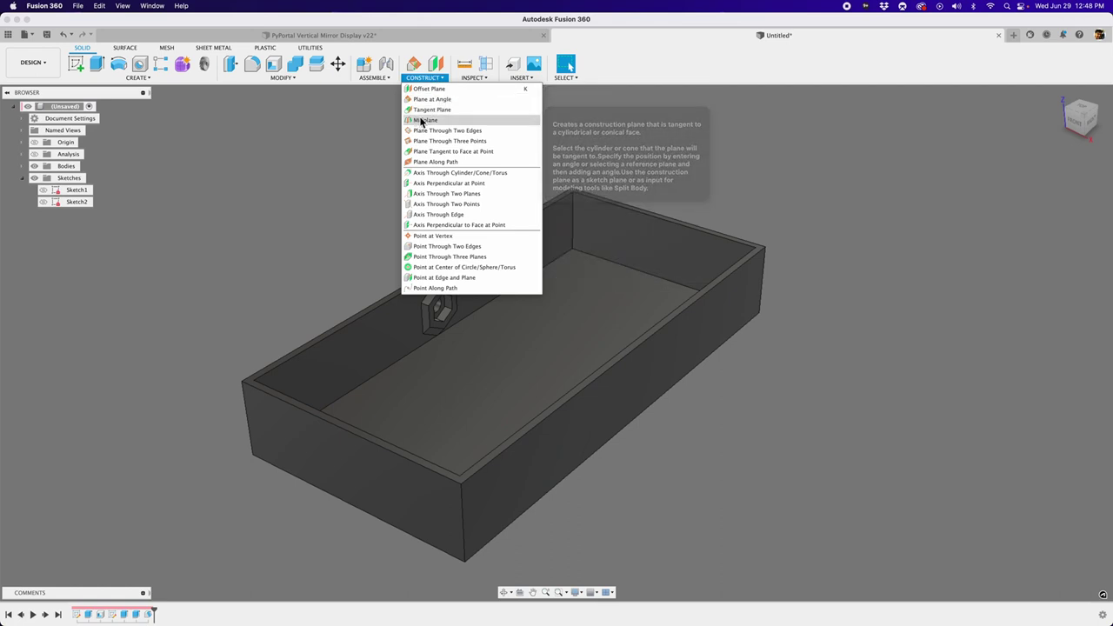
{"action": "left_click", "coordinate": [425, 120]}
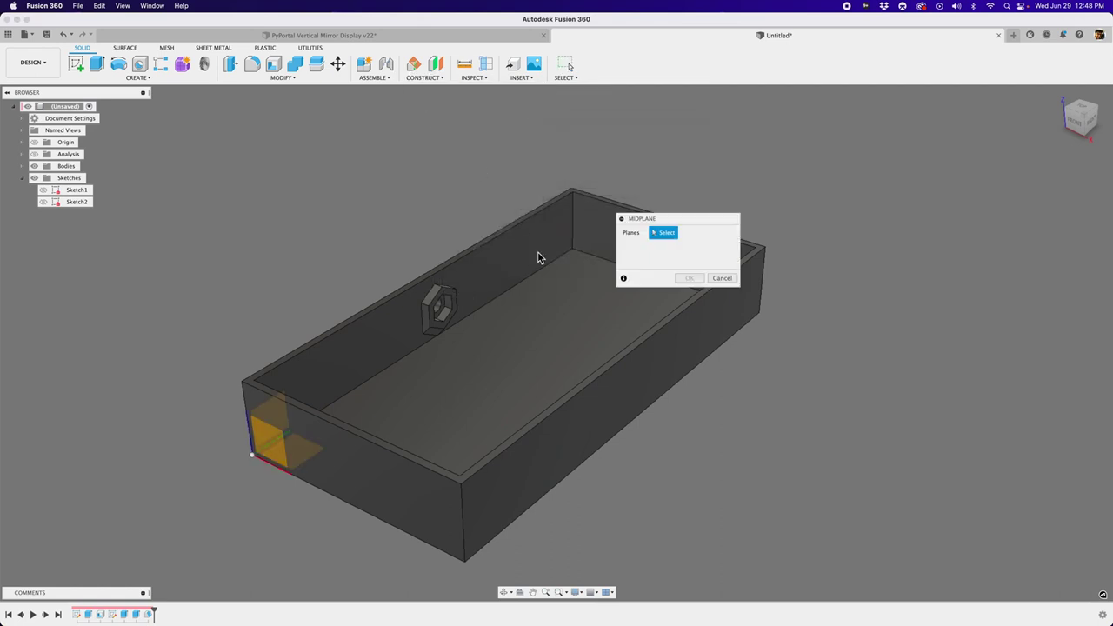
{"action": "left_click", "coordinate": [640, 394]}
{"action": "middle_click_drag", "start_coordinate": [322, 254], "coordinate": [397, 244], "text": "shift"}
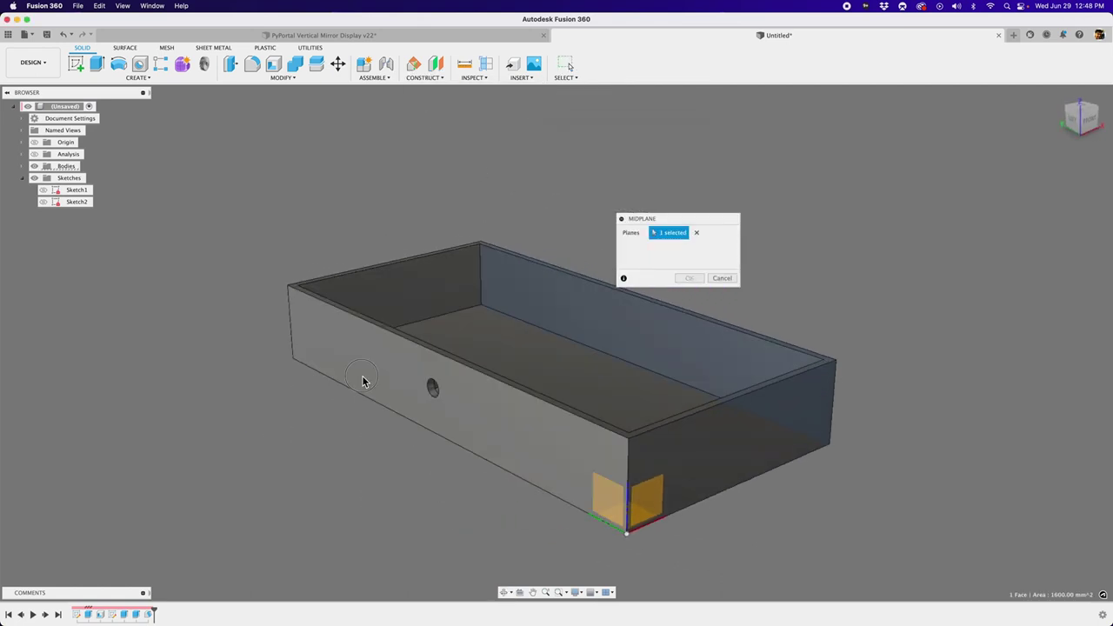
{"action": "left_click", "coordinate": [381, 356]}
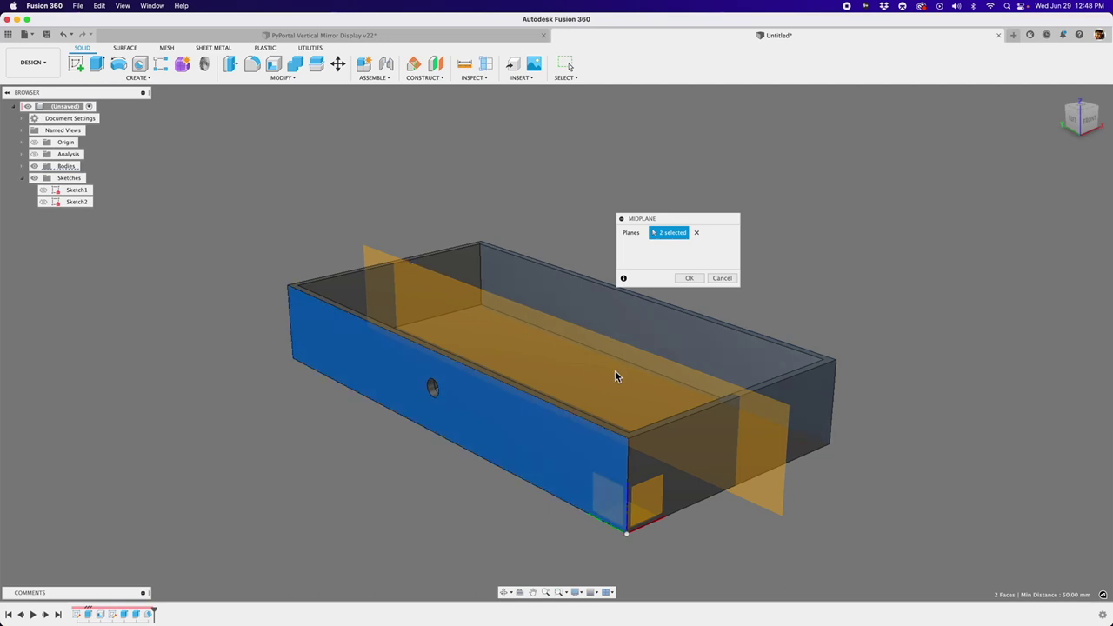
{"action": "left_click", "coordinate": [691, 278]}
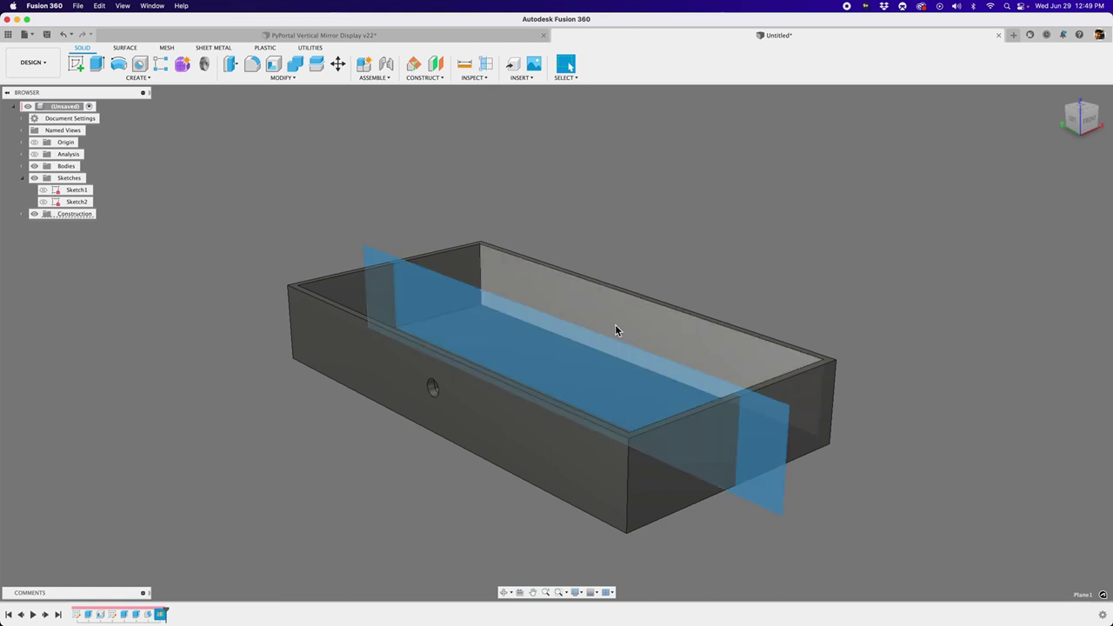
{"action": "key", "text": "s"}
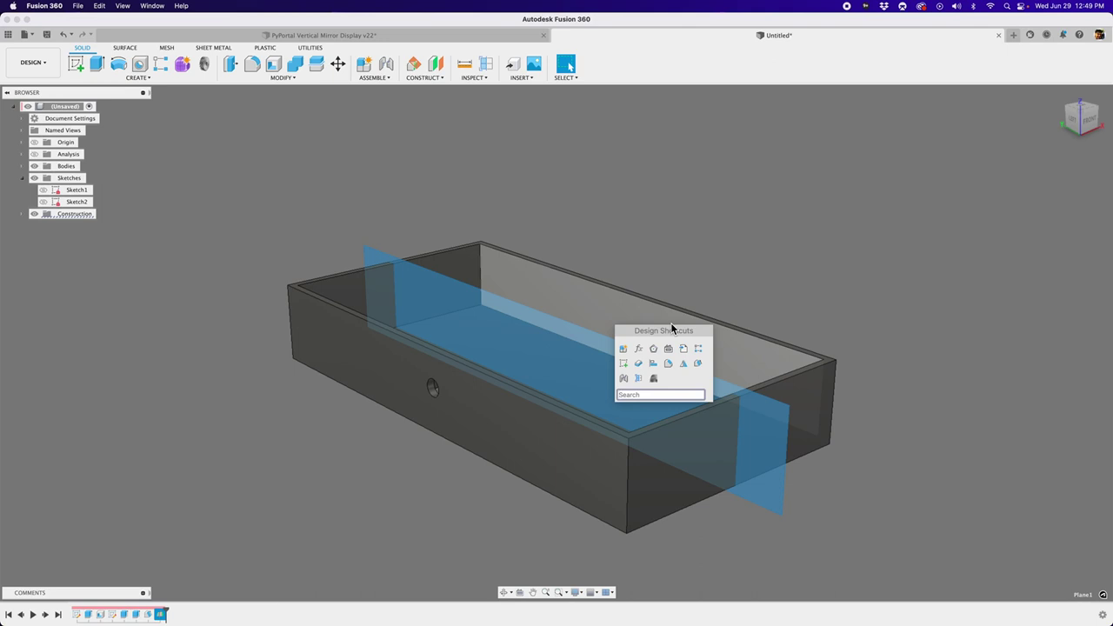
Step: Mirror the Extrude3 boss as Features across the midplane using the mi command search
{"action": "type", "text": "mir"}
{"action": "key", "text": "Return"}
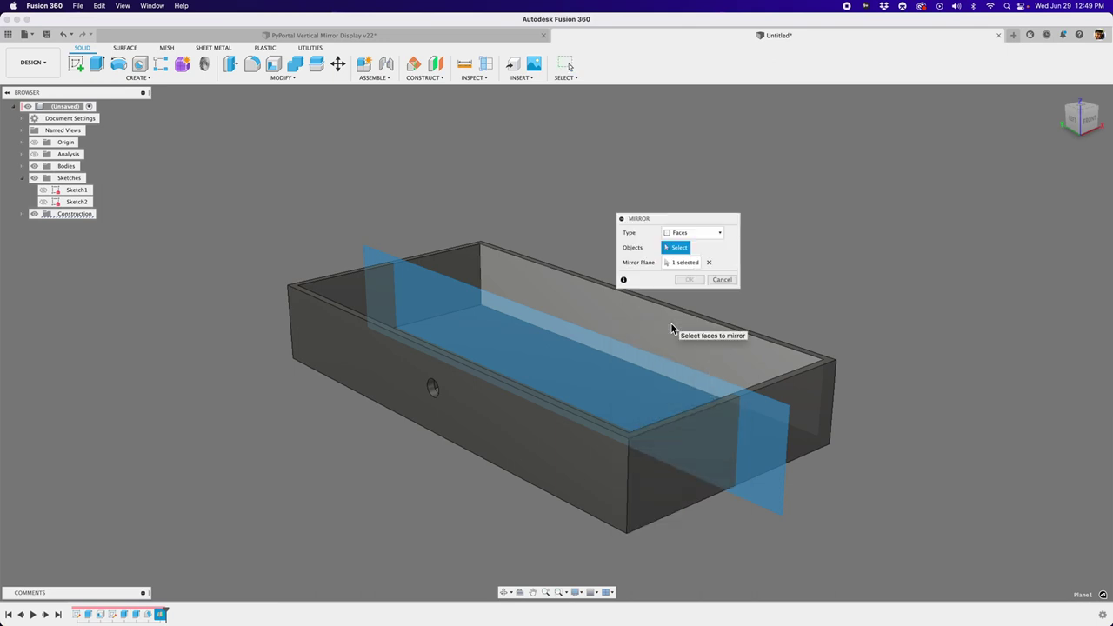
{"action": "left_click", "coordinate": [693, 232]}
{"action": "left_click", "coordinate": [702, 267]}
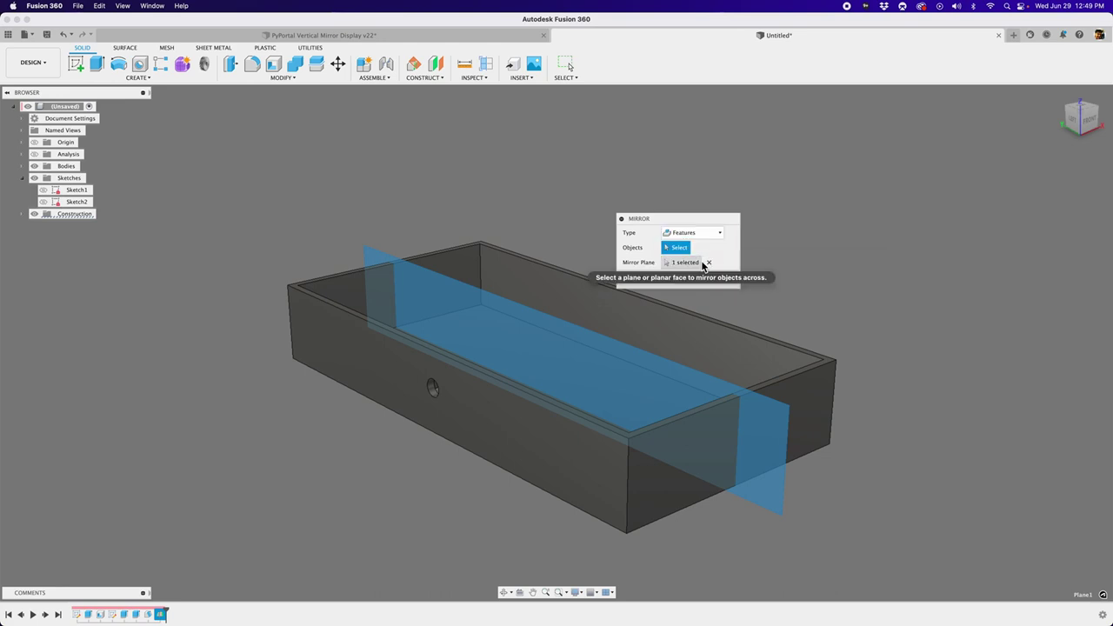
{"action": "left_click", "coordinate": [128, 614]}
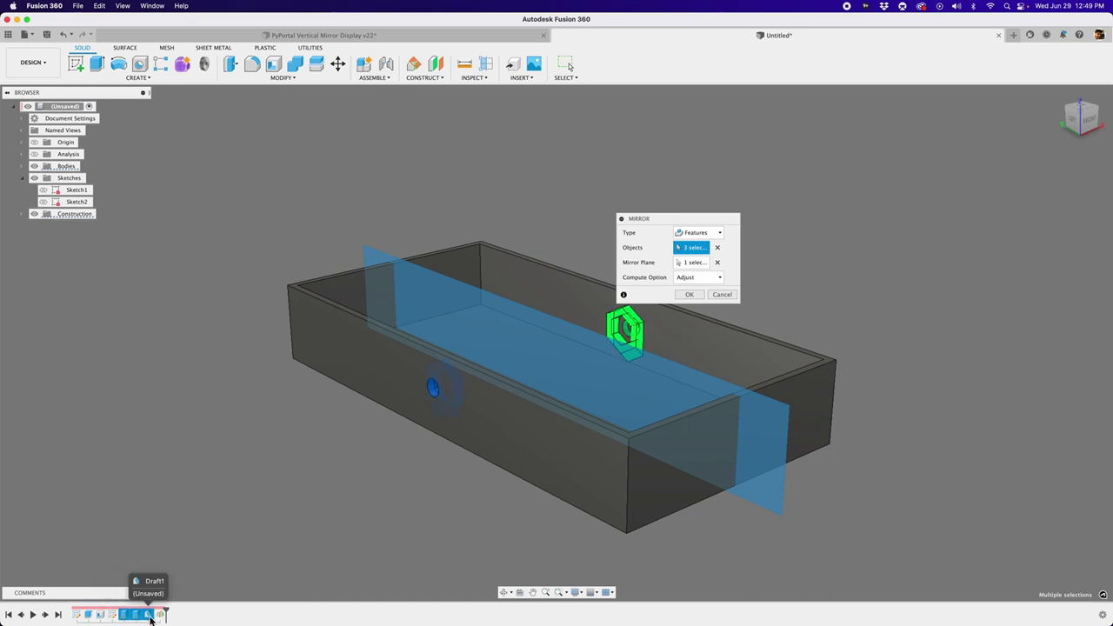
{"action": "scroll", "coordinate": [632, 306], "scroll_direction": "up", "scroll_amount": 5}
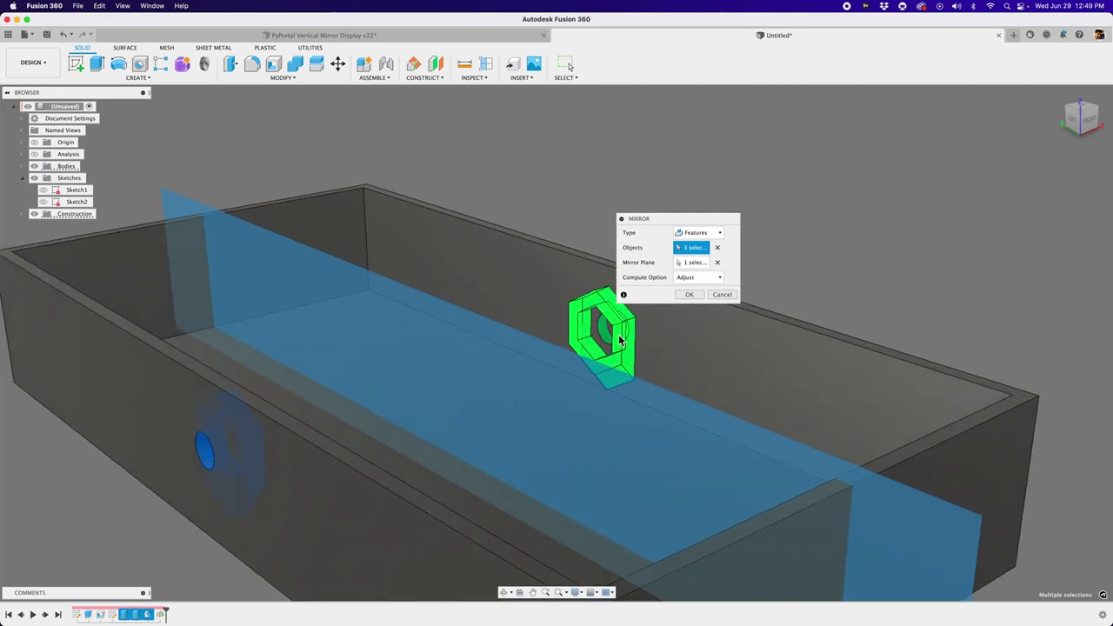
{"action": "scroll", "coordinate": [600, 314], "scroll_direction": "down", "scroll_amount": 4}
{"action": "scroll", "coordinate": [596, 315], "scroll_direction": "up", "scroll_amount": 2}
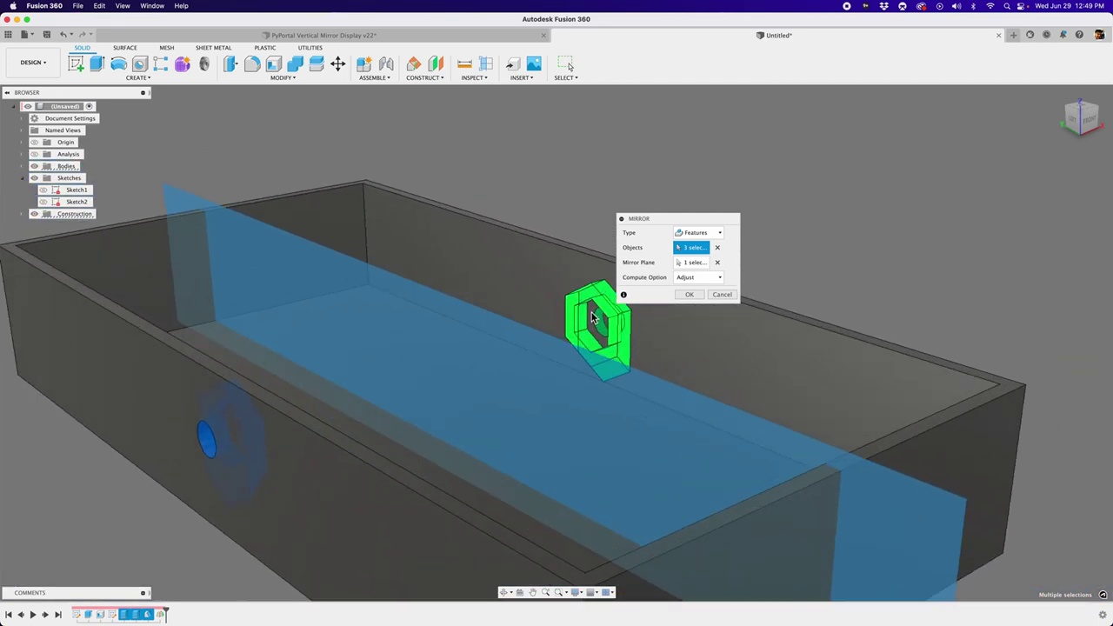
{"action": "scroll", "coordinate": [591, 322], "scroll_direction": "down", "scroll_amount": 1}
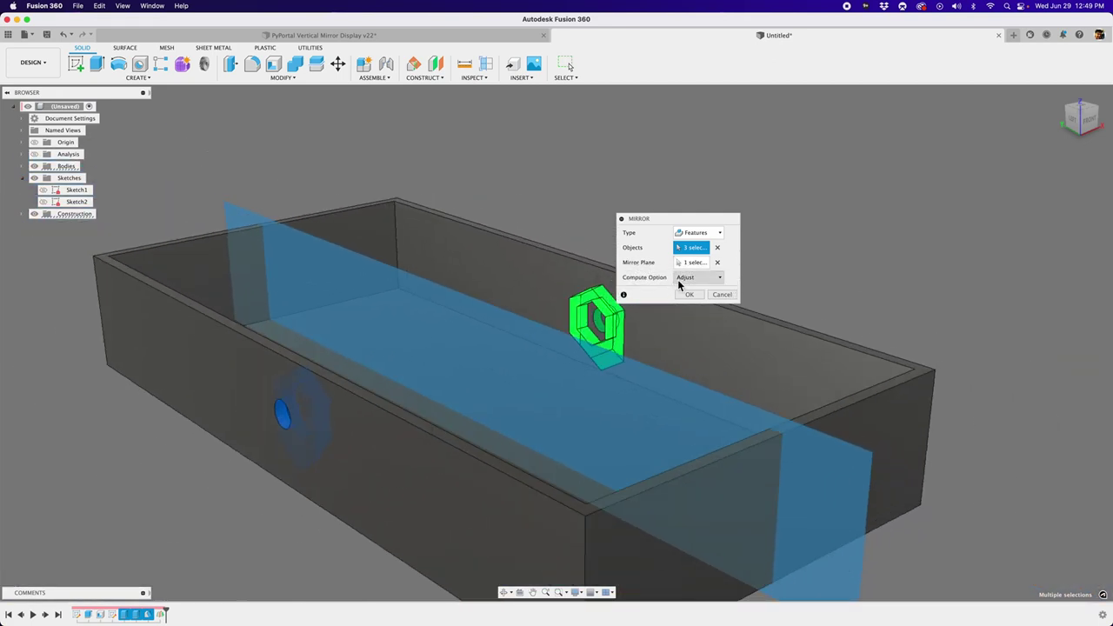
{"action": "left_click", "coordinate": [688, 296]}
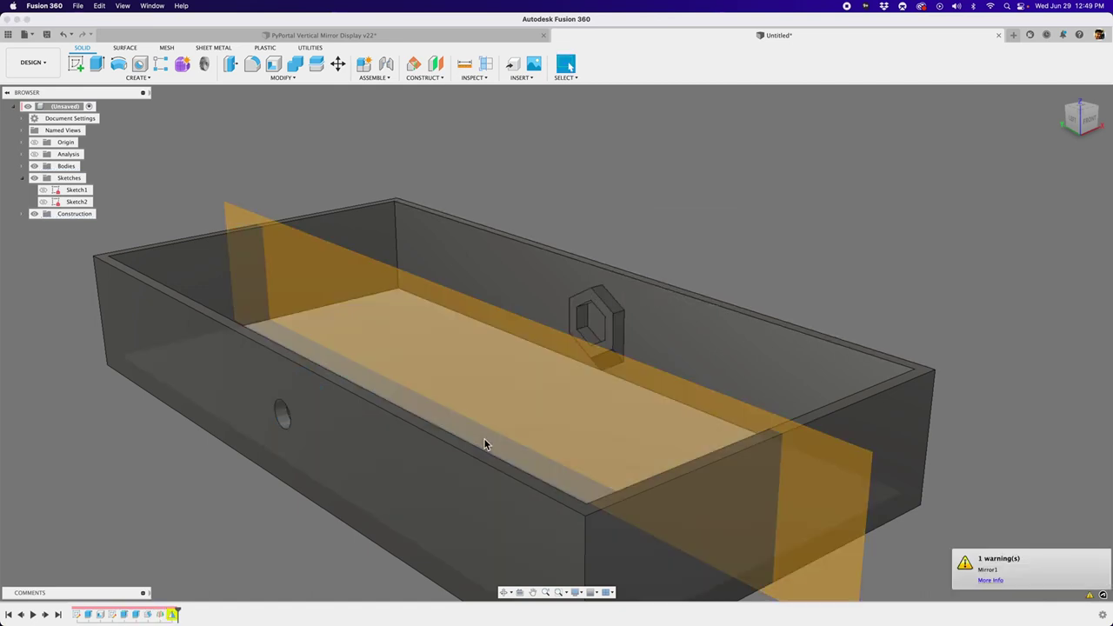
{"action": "scroll", "coordinate": [485, 439], "scroll_direction": "down", "scroll_amount": 2}
Step: Read the mirror's Compute Failed 'No target body!' warning, then reapply Mirror1 unchanged
{"action": "middle_click_drag", "start_coordinate": [468, 454], "coordinate": [282, 620], "text": "shift"}
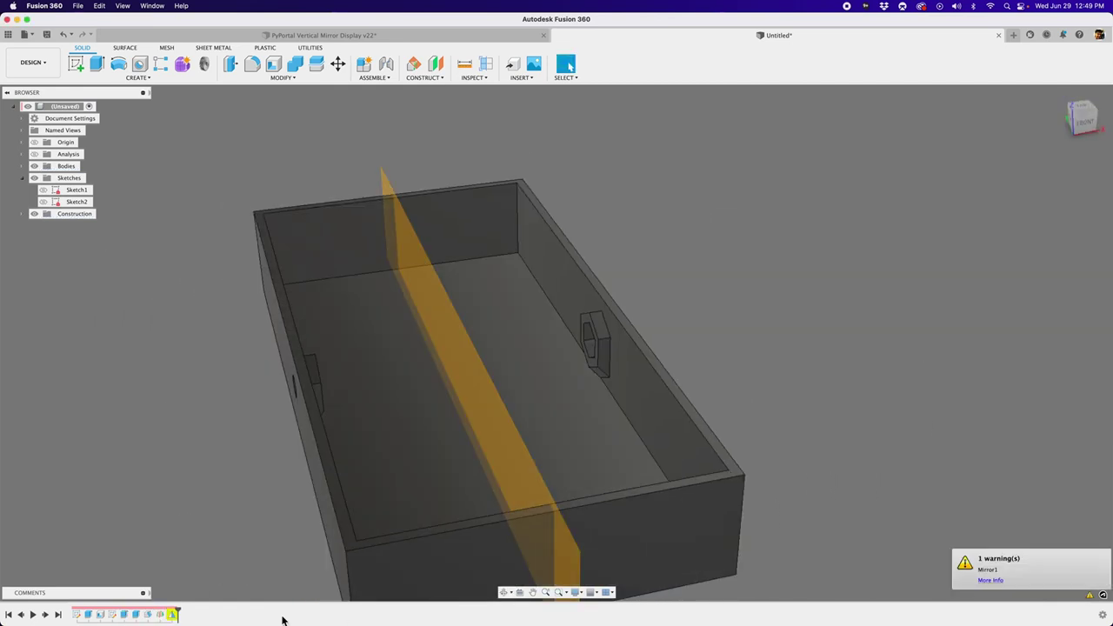
{"action": "left_click", "coordinate": [990, 580]}
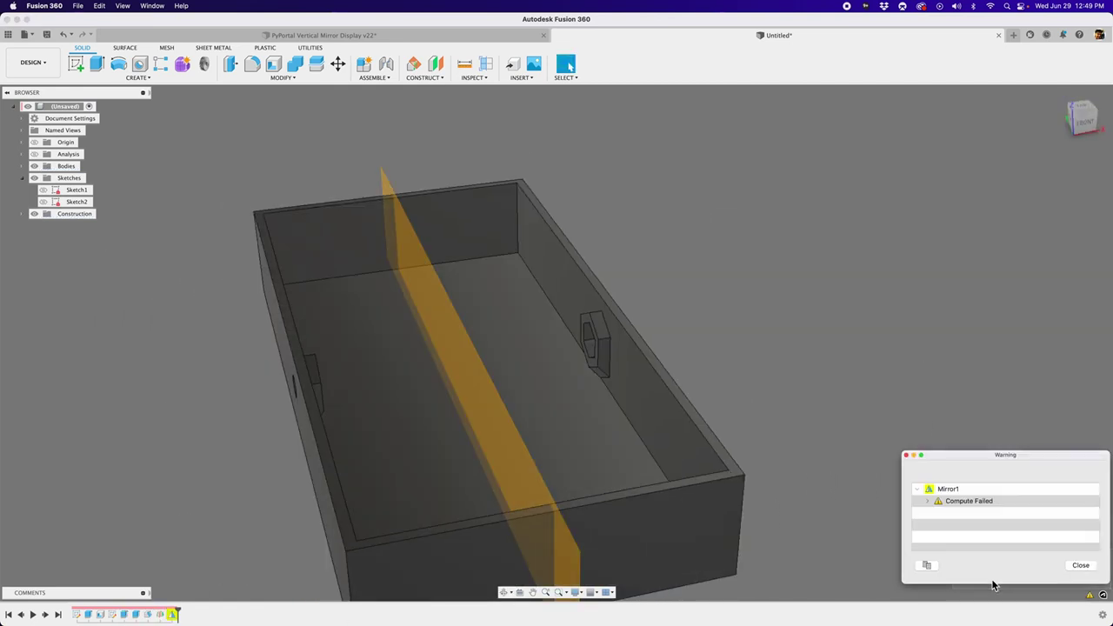
{"action": "left_click", "coordinate": [928, 502]}
{"action": "left_click", "coordinate": [991, 512]}
{"action": "left_click", "coordinate": [1080, 565]}
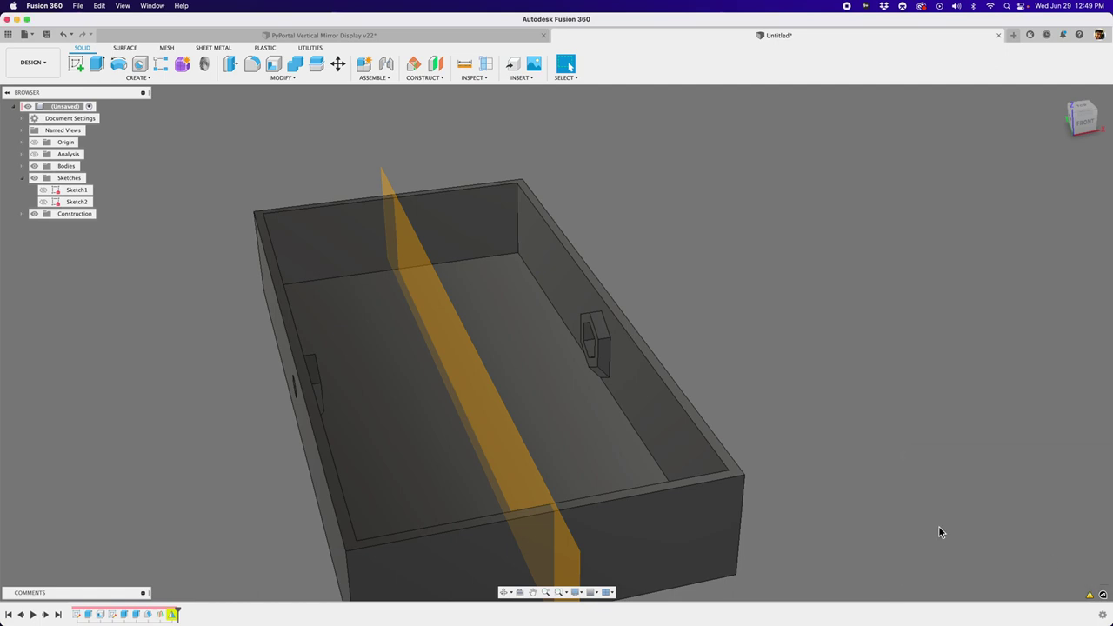
{"action": "double_click", "coordinate": [173, 613]}
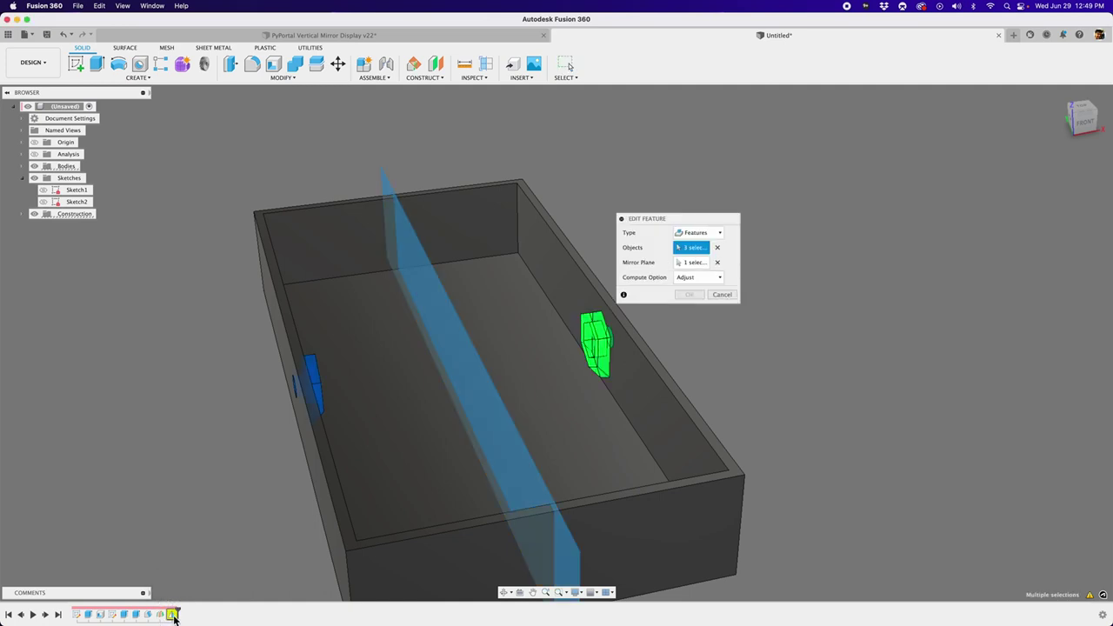
{"action": "key", "text": "Return"}
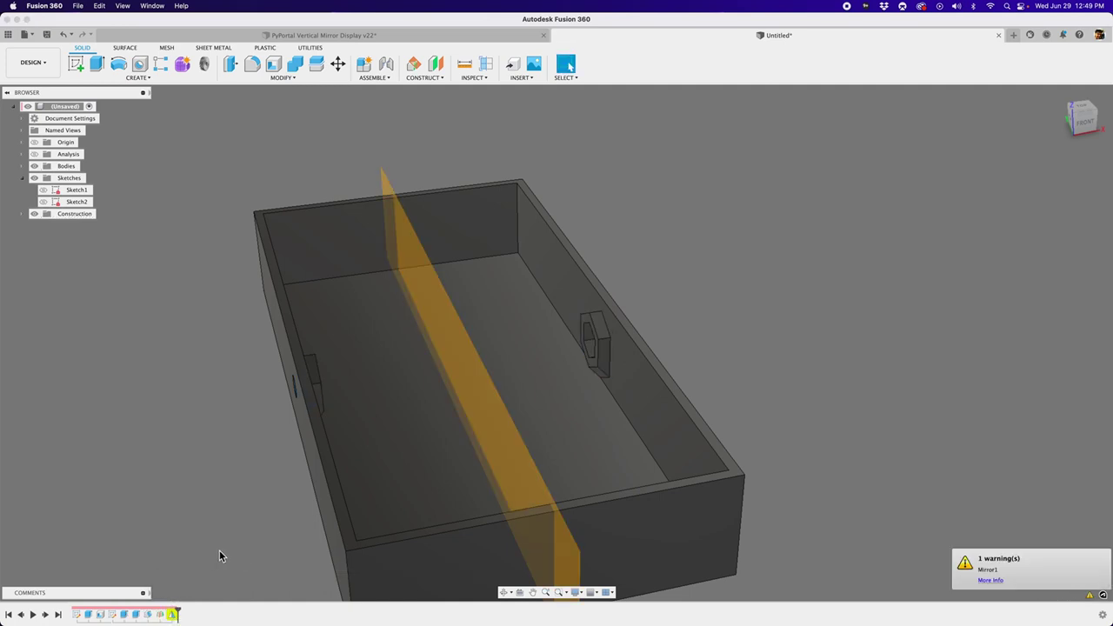
Step: Expand Bodies, toggle Body1's visibility off and on, and inspect Body1 near the hex boss
{"action": "left_click", "coordinate": [22, 166]}
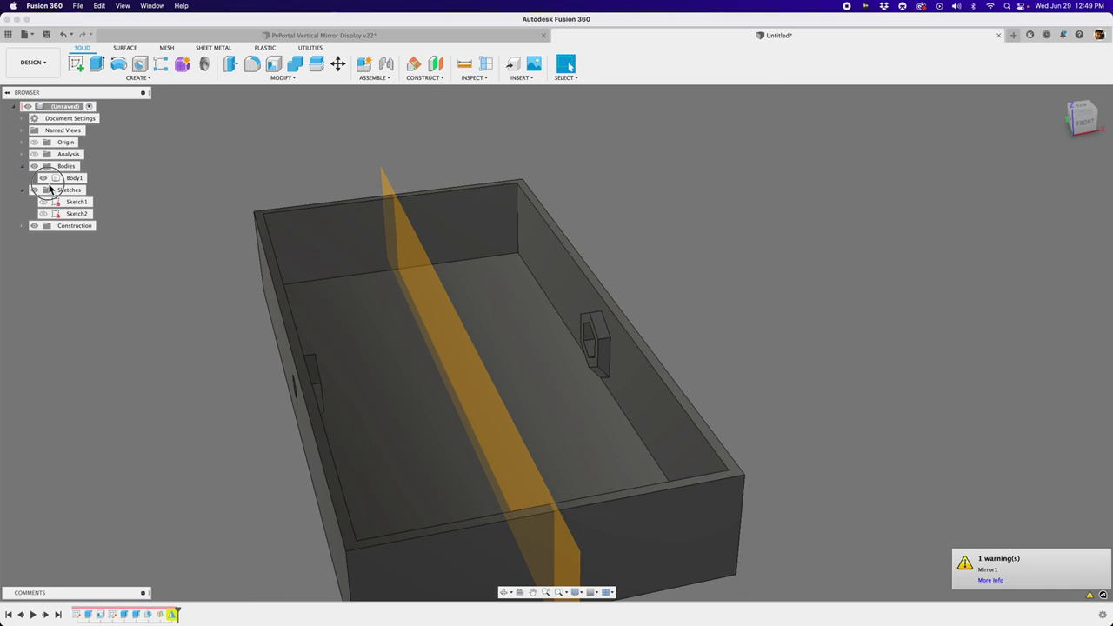
{"action": "left_click", "coordinate": [43, 177]}
{"action": "left_click", "coordinate": [43, 177]}
{"action": "middle_click_drag", "start_coordinate": [183, 392], "coordinate": [292, 404], "text": "shift"}
{"action": "middle_click_drag", "start_coordinate": [178, 596], "coordinate": [416, 524], "text": "shift"}
{"action": "middle_click_drag", "start_coordinate": [477, 437], "coordinate": [688, 449], "text": "shift"}
{"action": "left_click", "coordinate": [533, 396]}
{"action": "scroll", "coordinate": [533, 396], "scroll_direction": "up", "scroll_amount": 10}
{"action": "scroll", "coordinate": [533, 396], "scroll_direction": "down", "scroll_amount": 10}
{"action": "scroll", "coordinate": [688, 449], "scroll_direction": "down", "scroll_amount": 3}
{"action": "left_click", "coordinate": [220, 595]}
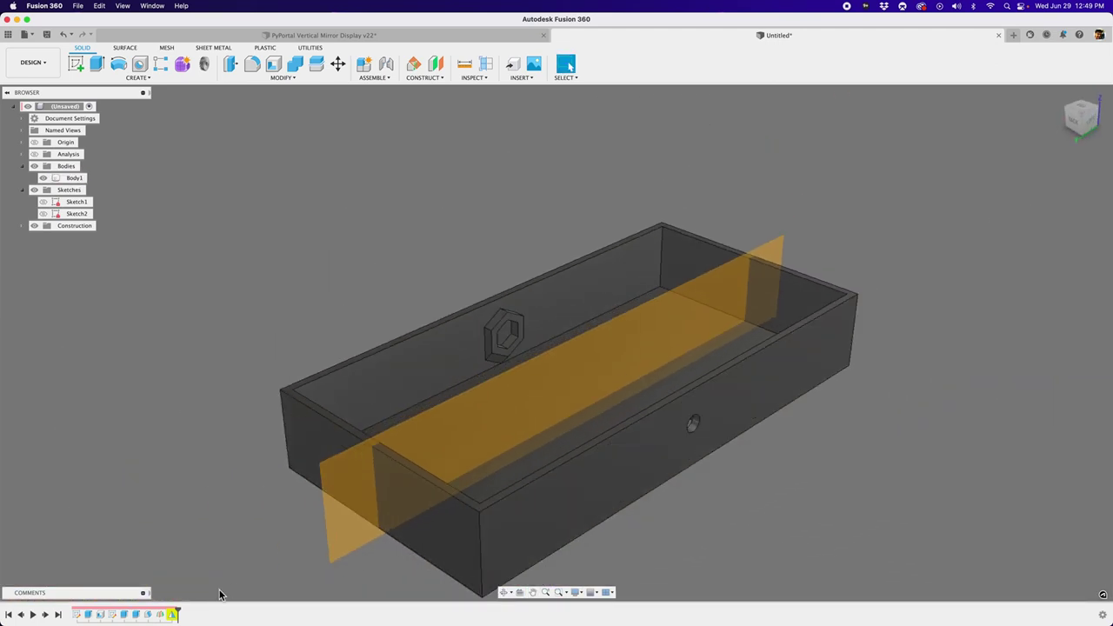
{"action": "double_click", "coordinate": [125, 615]}
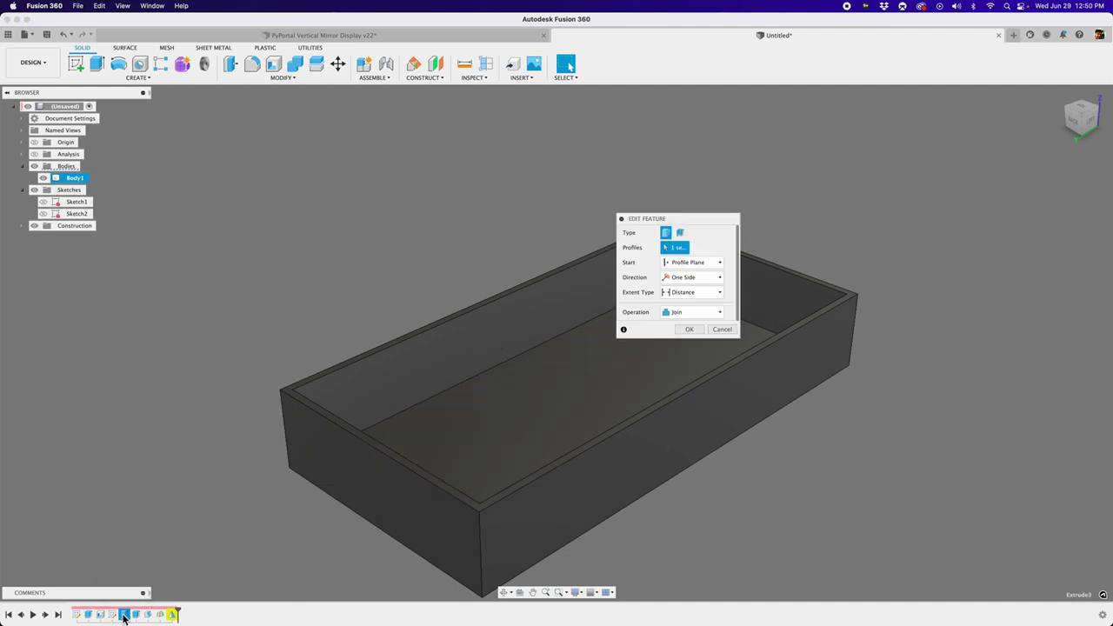
{"action": "key", "text": "Escape"}
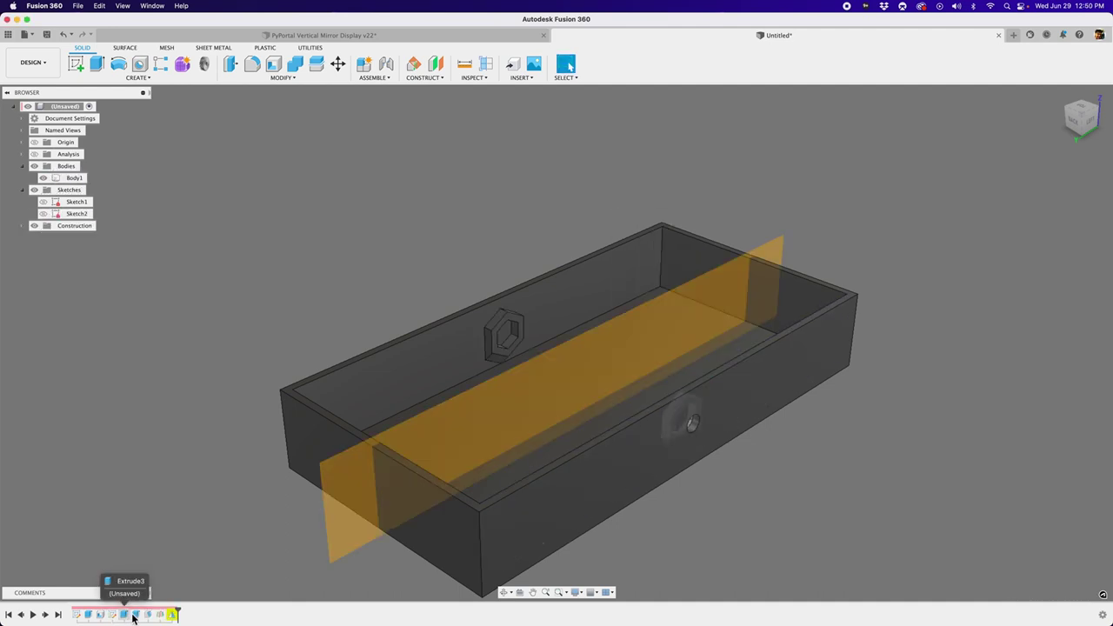
{"action": "double_click", "coordinate": [135, 614]}
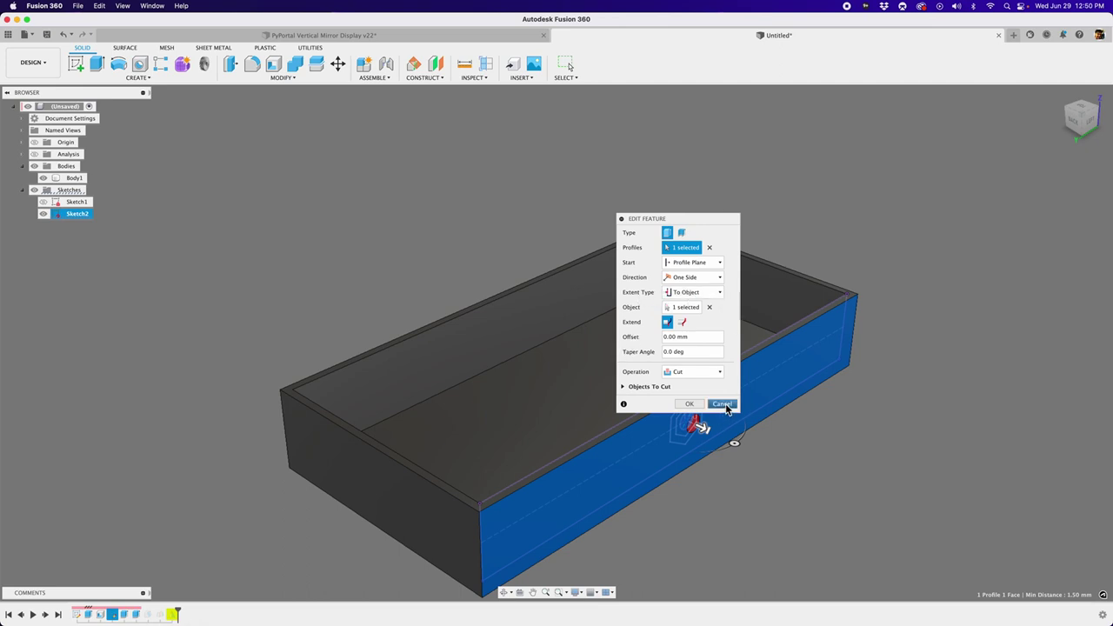
{"action": "key", "text": "Escape"}
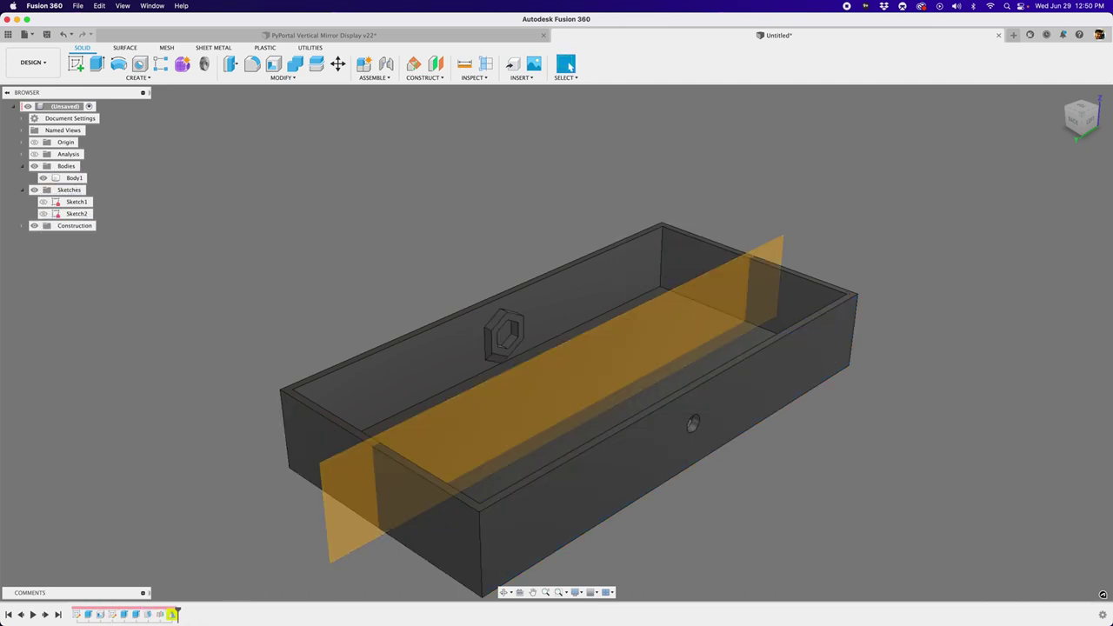
{"action": "double_click", "coordinate": [173, 615]}
Step: Switch Mirror1's type to Faces and select the hex boss and its inner face
{"action": "left_click", "coordinate": [719, 233]}
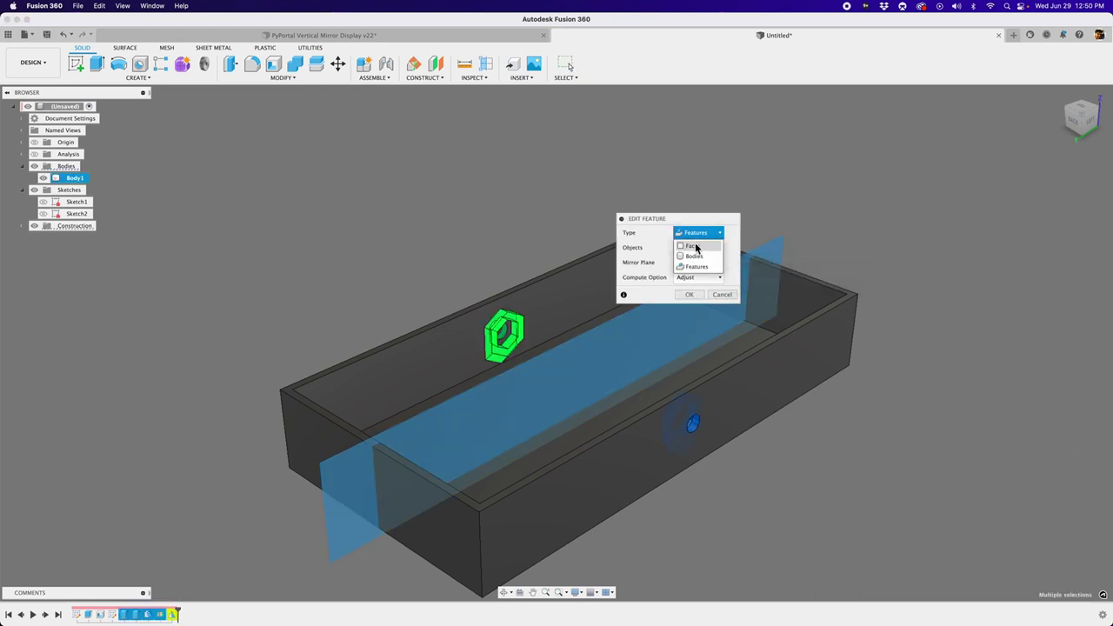
{"action": "left_click", "coordinate": [692, 246]}
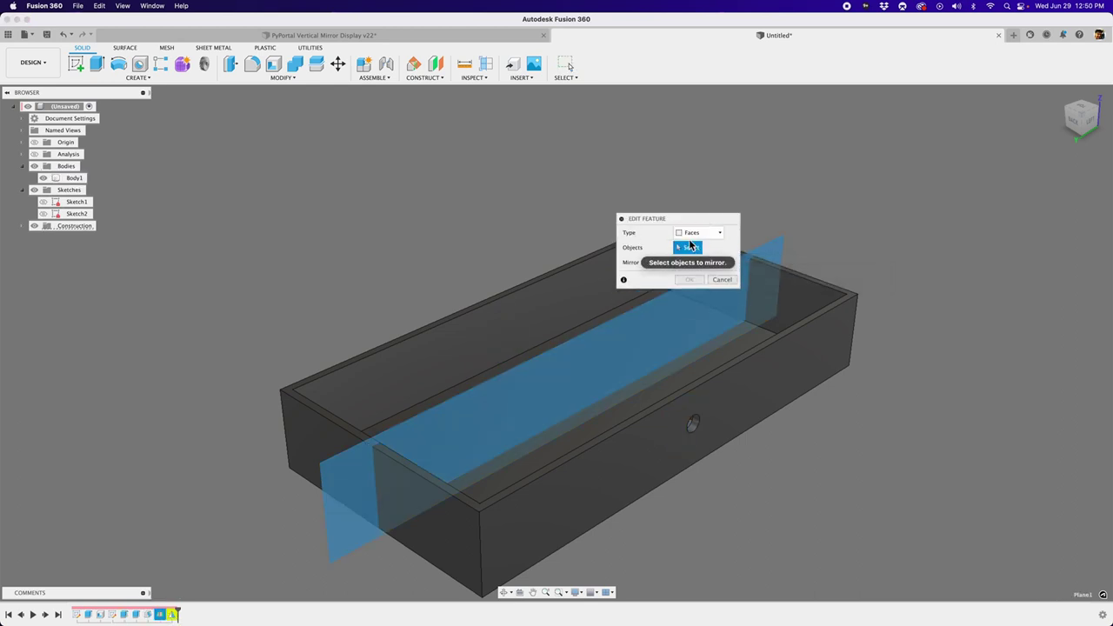
{"action": "left_click", "coordinate": [135, 615]}
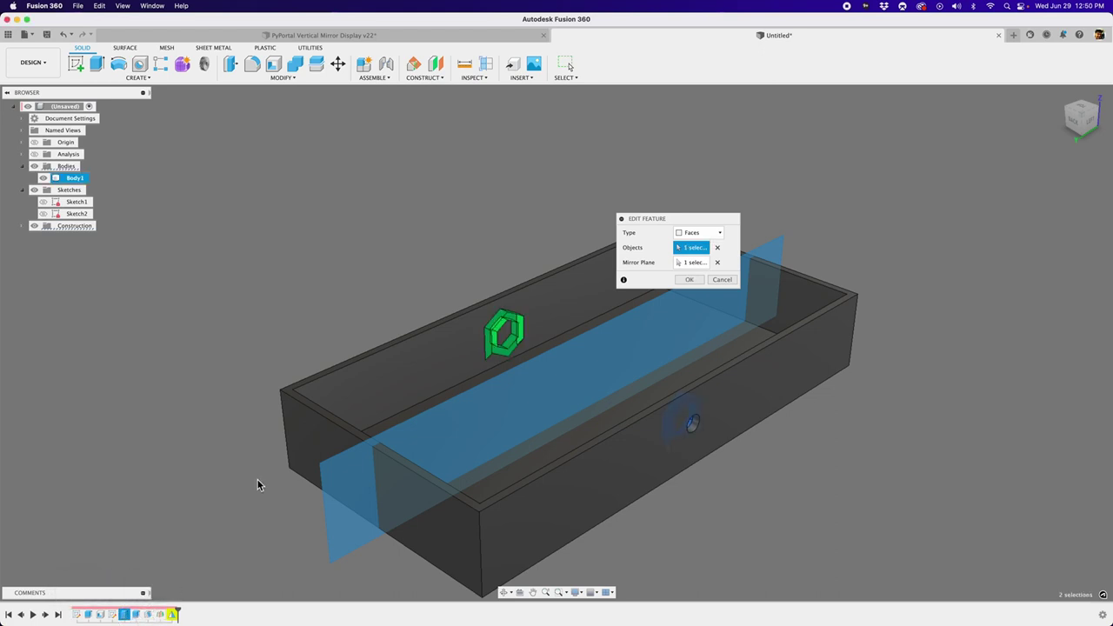
{"action": "middle_click_drag", "start_coordinate": [177, 519], "coordinate": [466, 551], "text": "shift"}
{"action": "scroll", "coordinate": [525, 300], "scroll_direction": "up", "scroll_amount": 6}
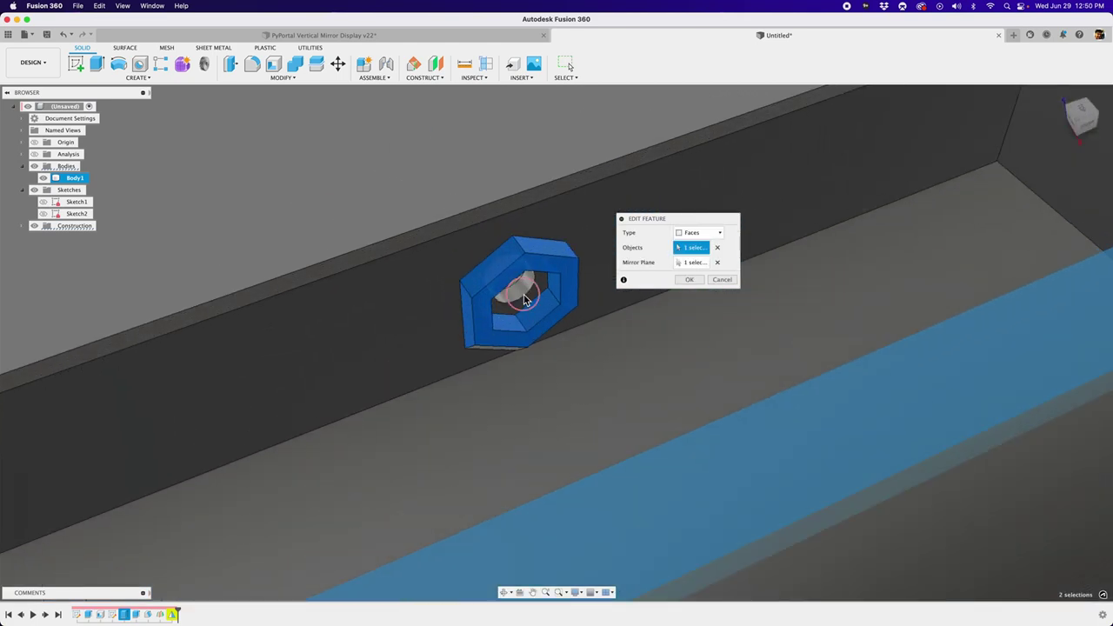
{"action": "left_click", "coordinate": [517, 312]}
{"action": "scroll", "coordinate": [432, 303], "scroll_direction": "down", "scroll_amount": 5}
Step: Add two more hex faces, including the bottom face, check the preview and apply the mirror
{"action": "middle_click_drag", "start_coordinate": [432, 304], "coordinate": [449, 392], "text": "shift"}
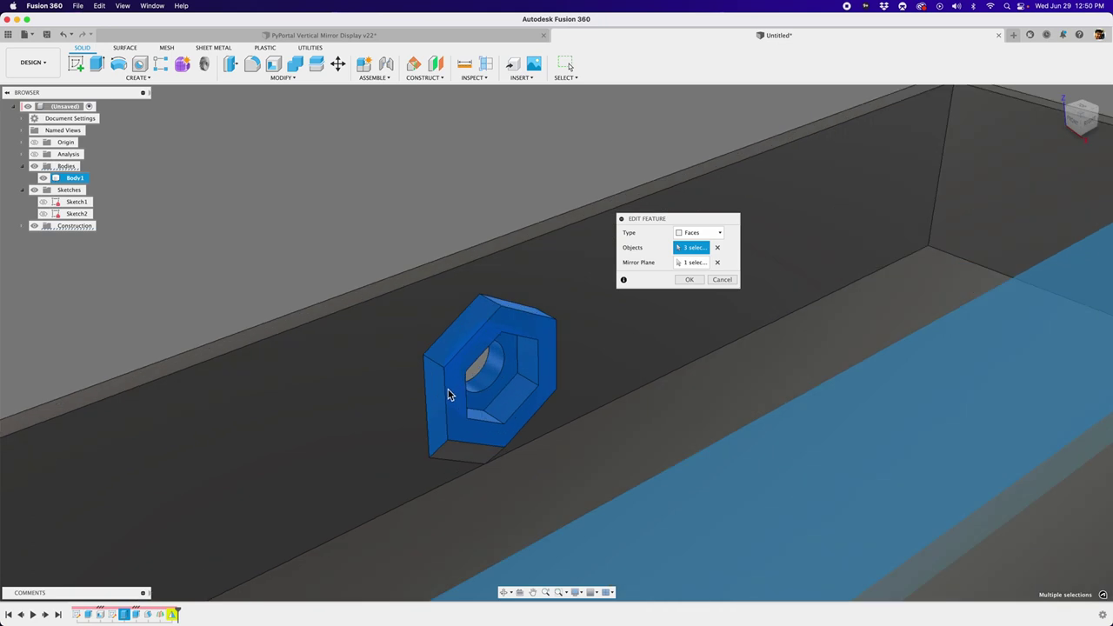
{"action": "scroll", "coordinate": [464, 453], "scroll_direction": "up", "scroll_amount": 3}
{"action": "left_click", "coordinate": [464, 459]}
{"action": "scroll", "coordinate": [400, 437], "scroll_direction": "down", "scroll_amount": 5}
{"action": "middle_click_drag", "start_coordinate": [400, 438], "coordinate": [617, 467], "text": "shift"}
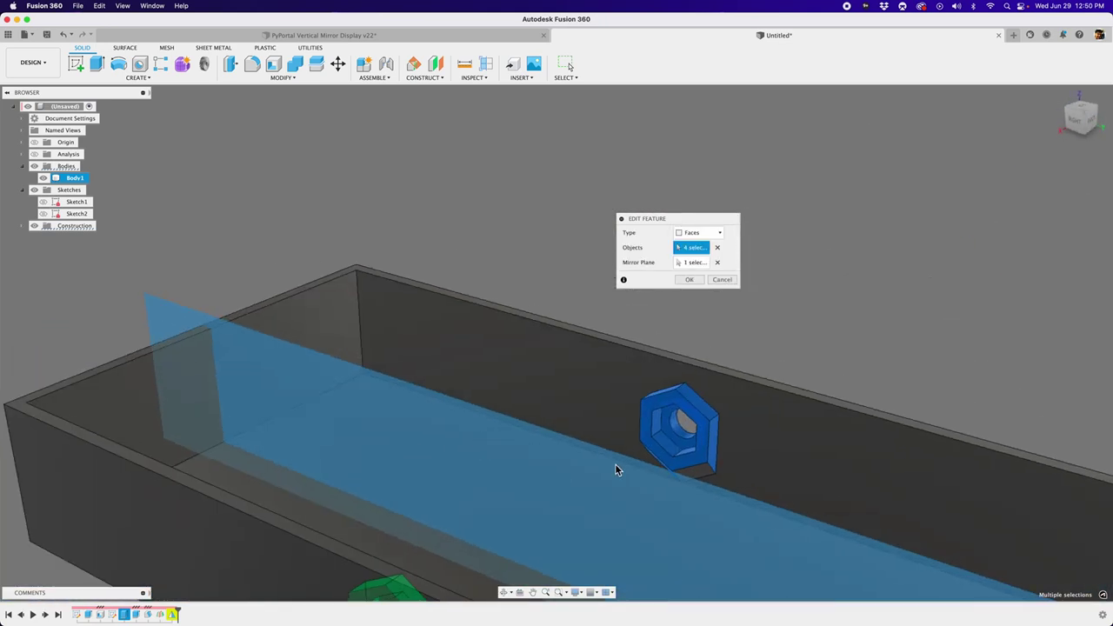
{"action": "scroll", "coordinate": [678, 482], "scroll_direction": "up", "scroll_amount": 4}
{"action": "left_click", "coordinate": [678, 482]}
{"action": "scroll", "coordinate": [638, 421], "scroll_direction": "down", "scroll_amount": 5}
{"action": "middle_click_drag", "start_coordinate": [638, 421], "coordinate": [541, 409], "text": "shift"}
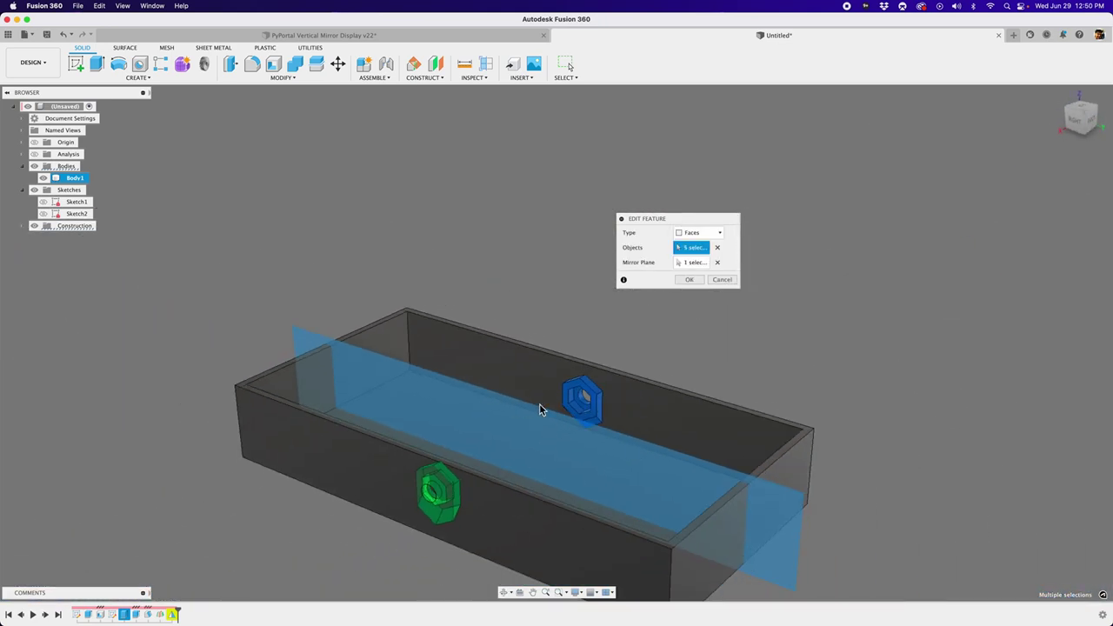
{"action": "middle_click_drag", "start_coordinate": [654, 446], "coordinate": [542, 330], "text": "shift"}
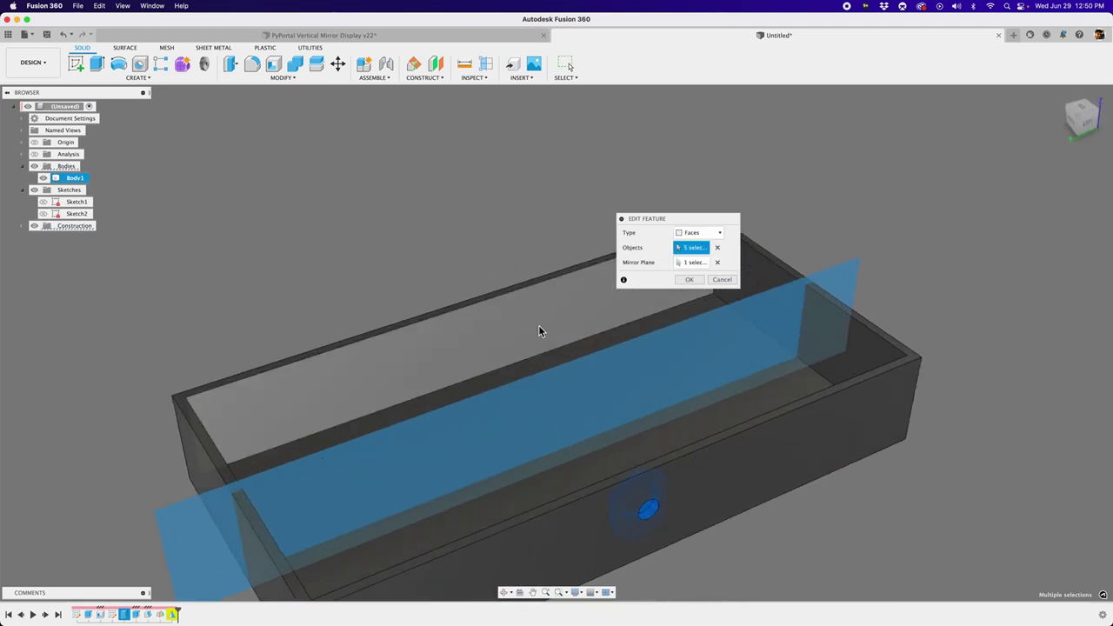
{"action": "scroll", "coordinate": [503, 345], "scroll_direction": "up", "scroll_amount": 3}
{"action": "scroll", "coordinate": [502, 345], "scroll_direction": "down", "scroll_amount": 3}
{"action": "left_click", "coordinate": [688, 279]}
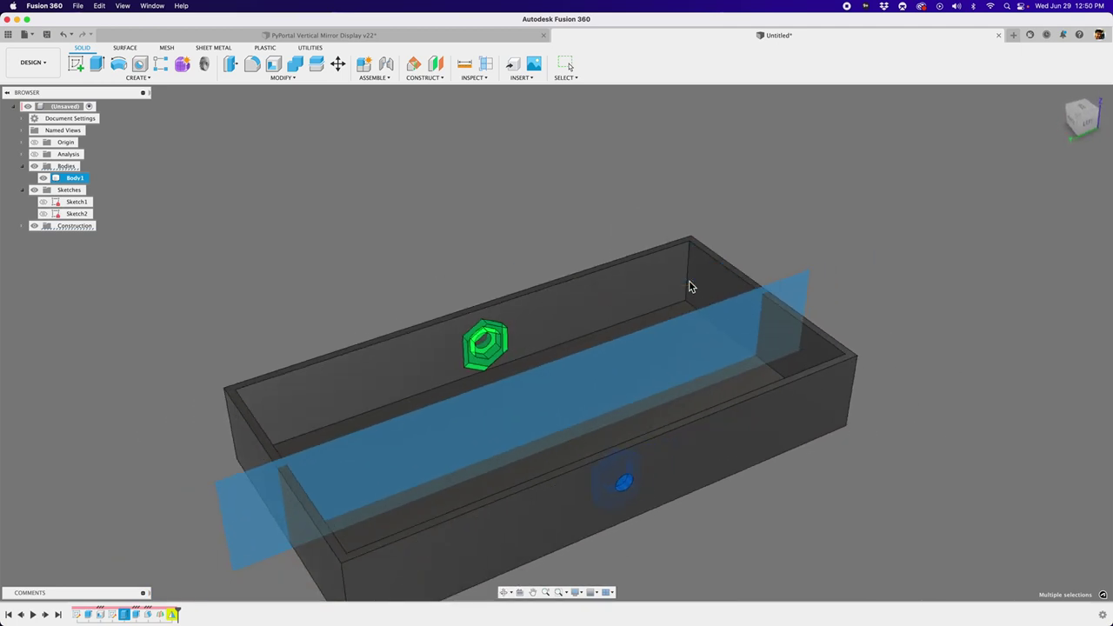
{"action": "middle_click_drag", "start_coordinate": [425, 323], "coordinate": [385, 321], "text": "shift"}
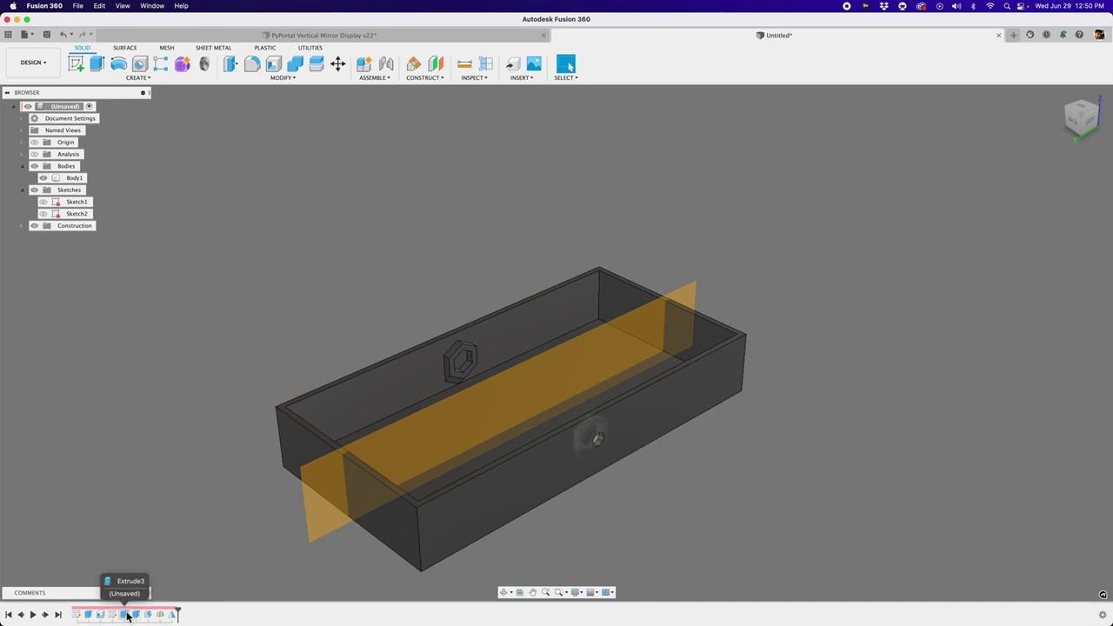
Step: Change the hex pocket cut's extent to a -1.50 mm Distance, then reopen Mirror1
{"action": "double_click", "coordinate": [124, 614]}
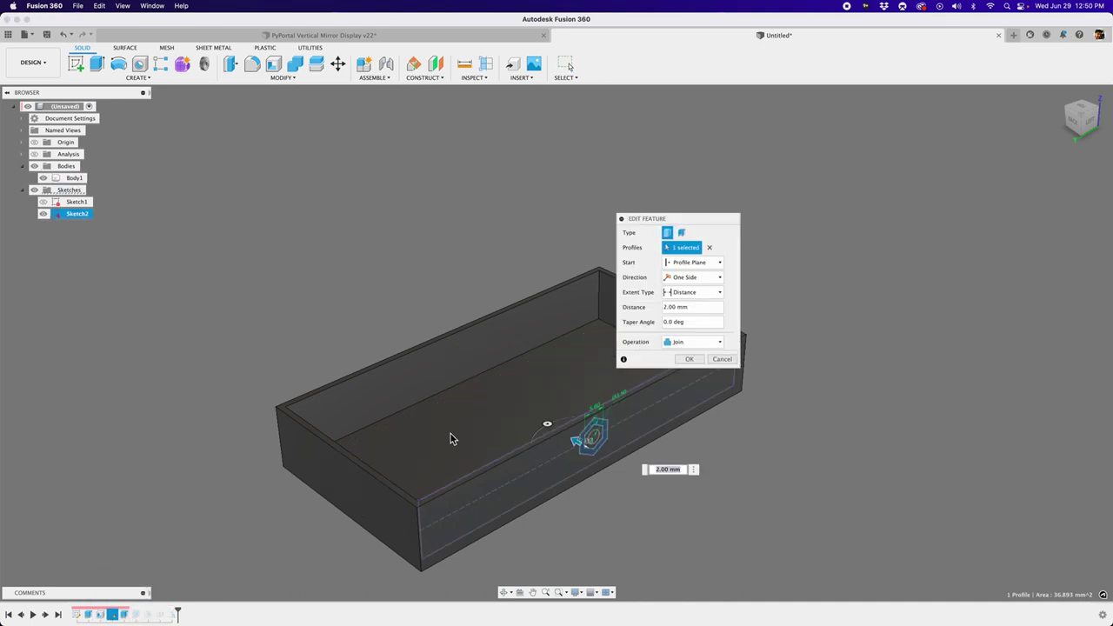
{"action": "double_click", "coordinate": [100, 614]}
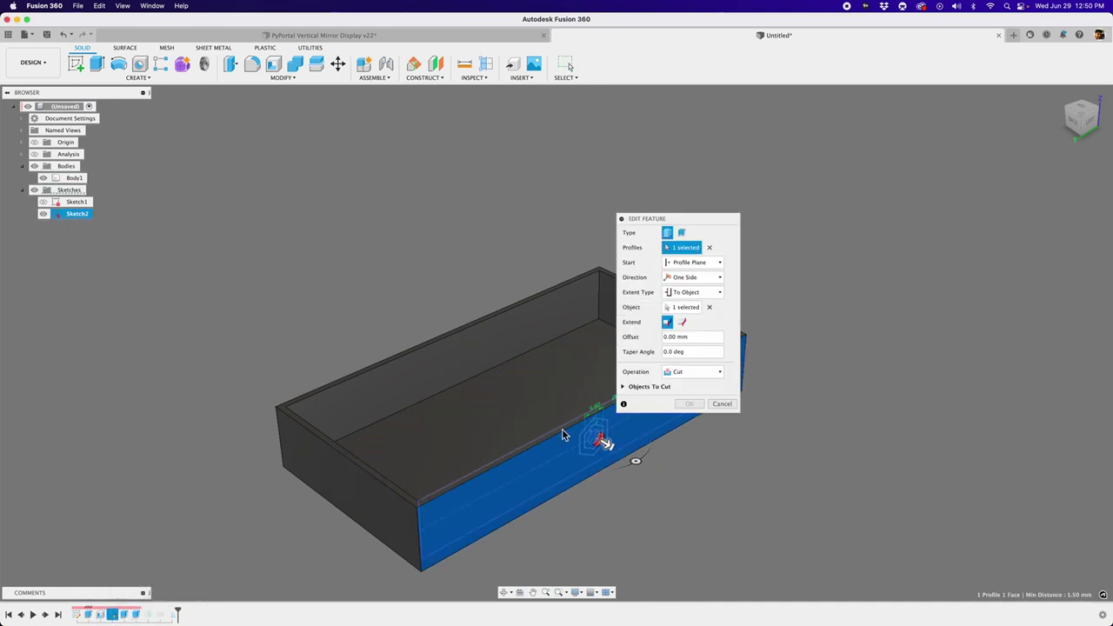
{"action": "left_click", "coordinate": [675, 295]}
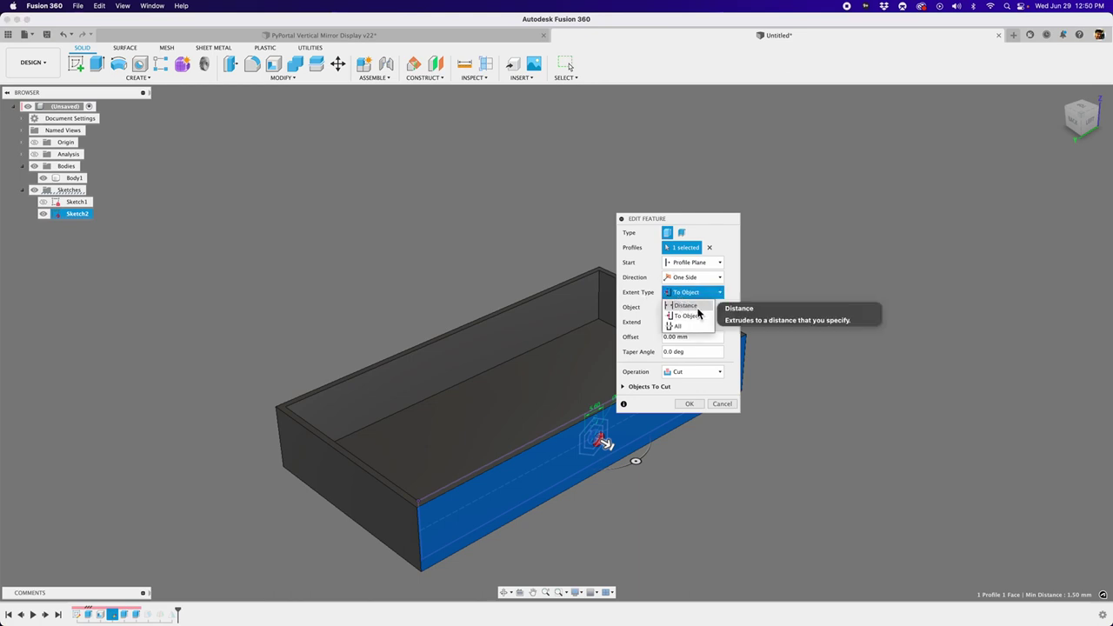
{"action": "left_click", "coordinate": [700, 310]}
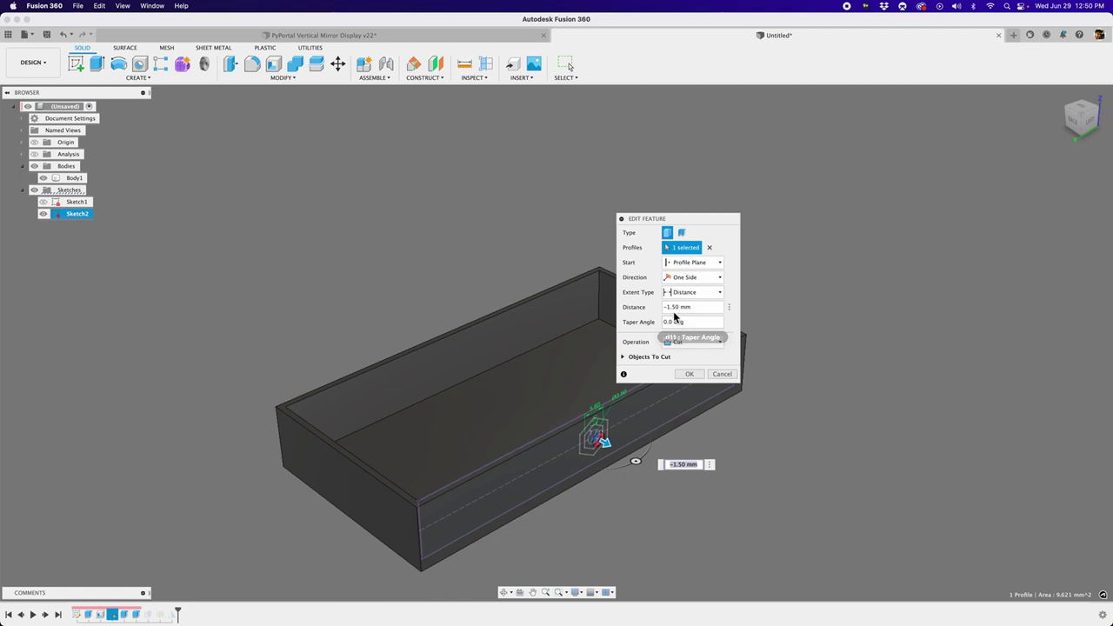
{"action": "scroll", "coordinate": [678, 423], "scroll_direction": "up", "scroll_amount": 5}
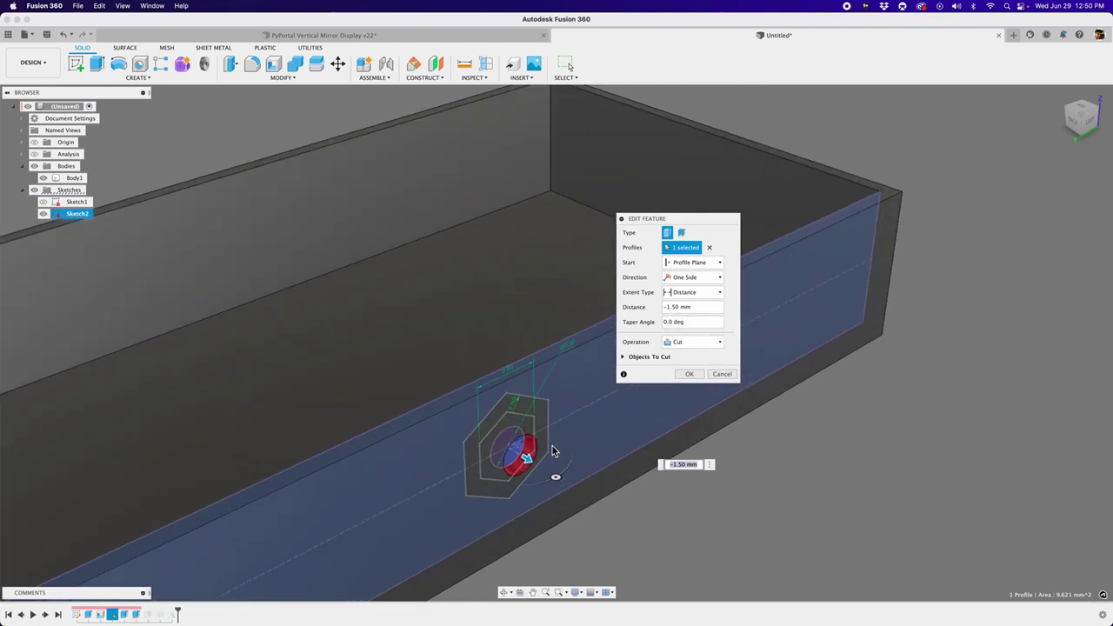
{"action": "left_click", "coordinate": [688, 374]}
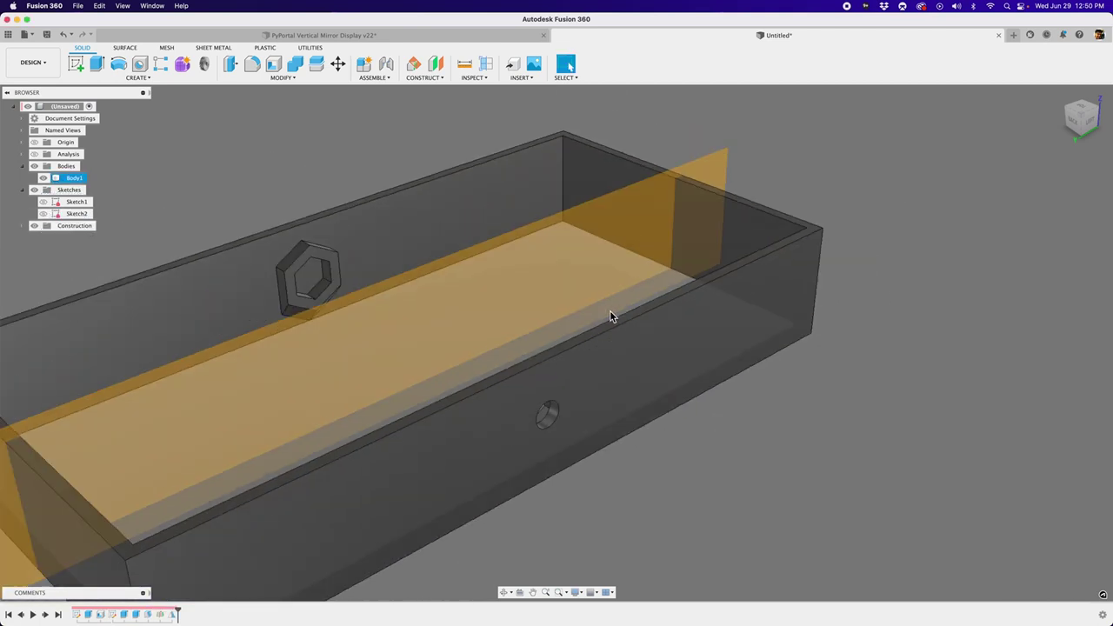
{"action": "scroll", "coordinate": [611, 316], "scroll_direction": "down", "scroll_amount": 5}
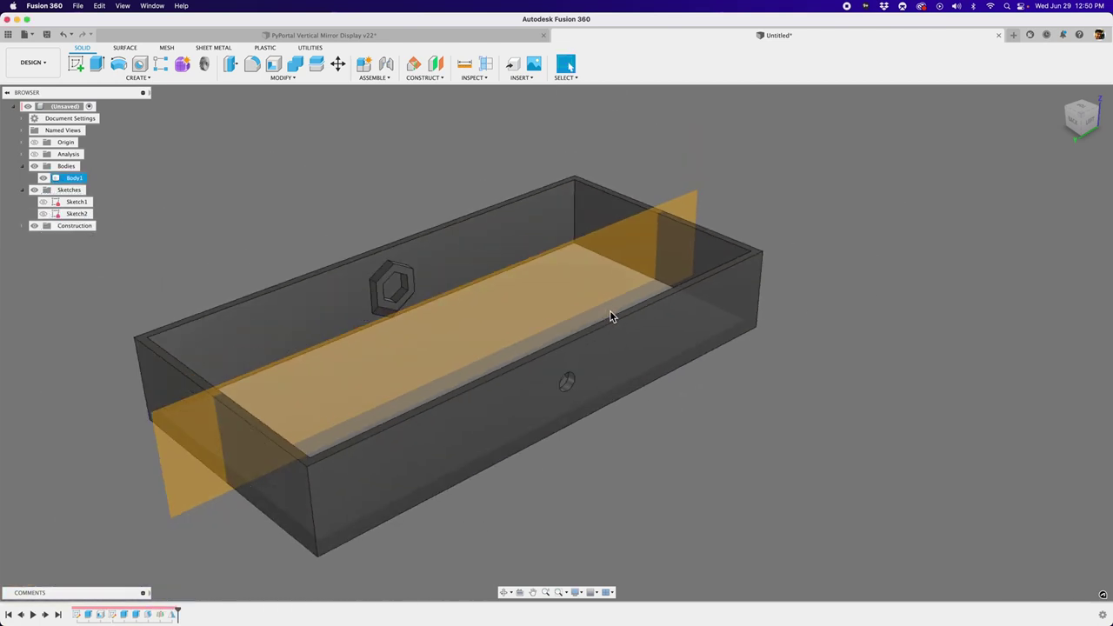
{"action": "double_click", "coordinate": [164, 615]}
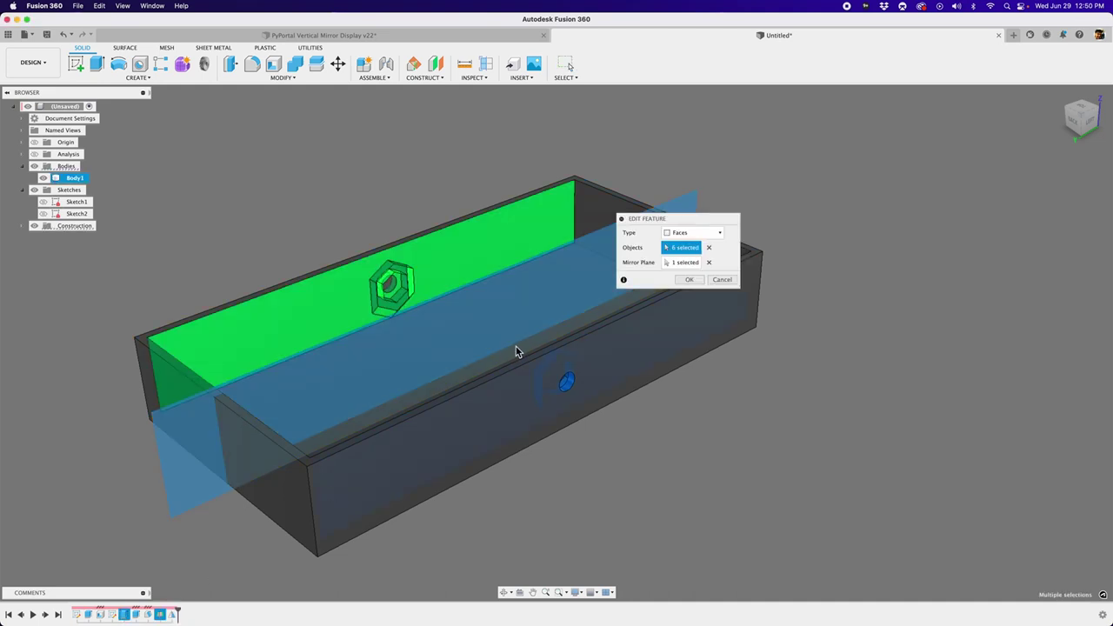
Step: Set Mirror1 to Features and mirror the three hex-boss features from the timeline
{"action": "left_click", "coordinate": [678, 234]}
{"action": "left_click", "coordinate": [697, 265]}
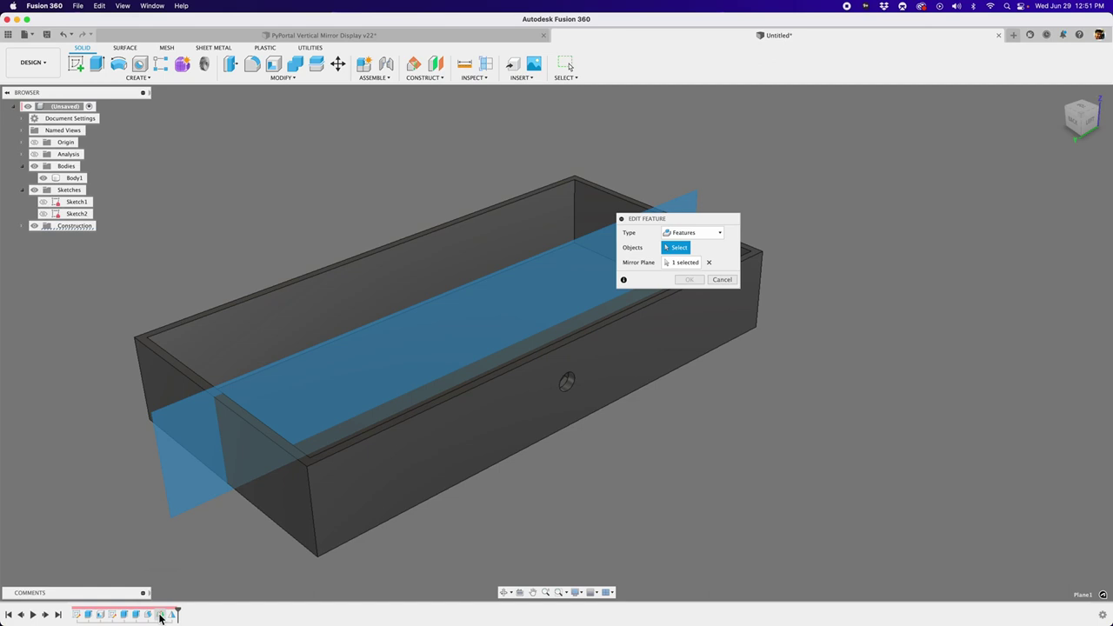
{"action": "left_click", "coordinate": [130, 615]}
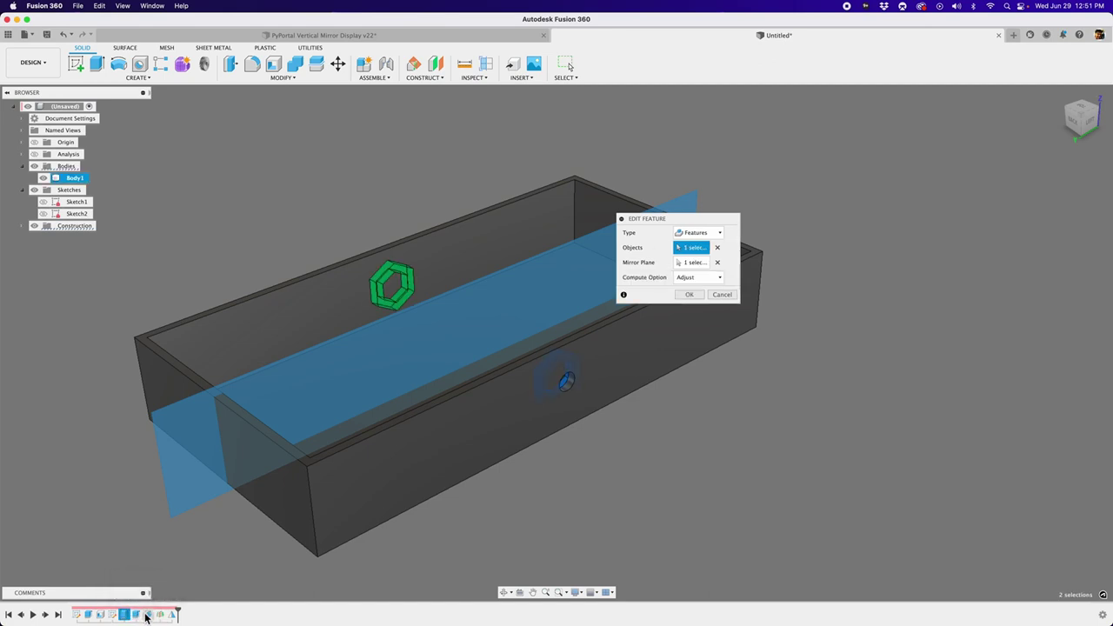
{"action": "left_click", "coordinate": [139, 615]}
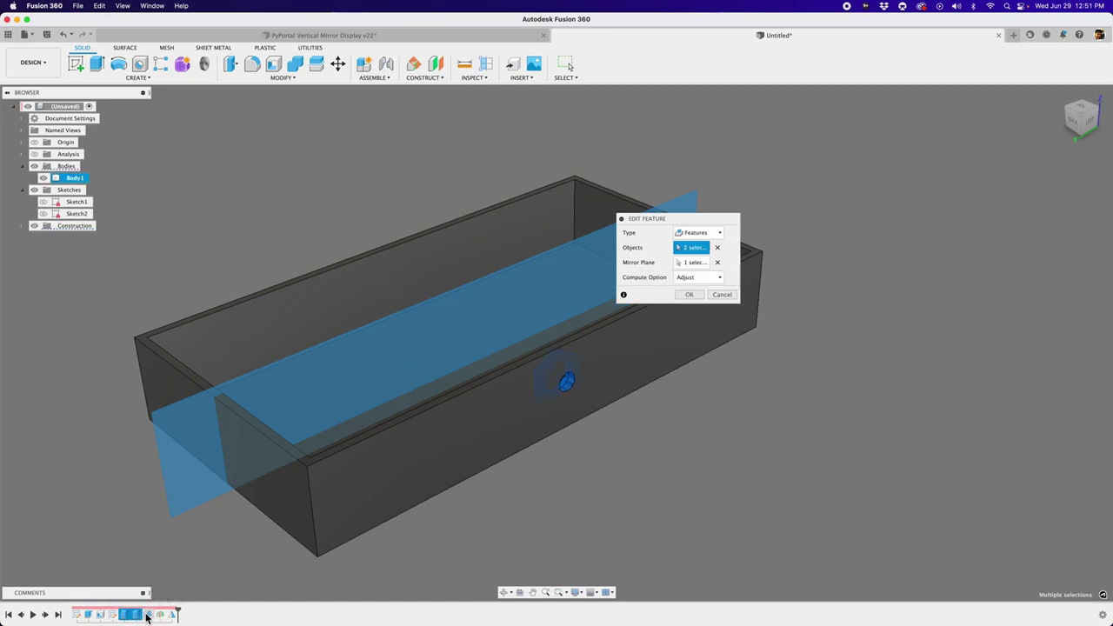
{"action": "left_click", "coordinate": [148, 615]}
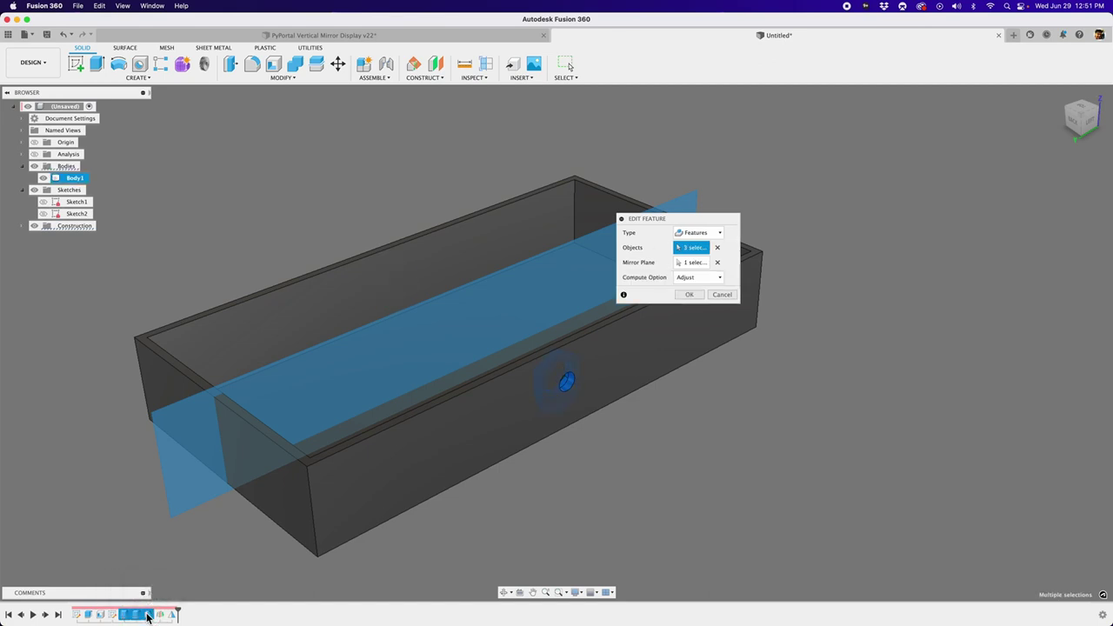
{"action": "left_click", "coordinate": [689, 295]}
Step: Hide the mirror construction plane with V and clear the body selection
{"action": "middle_click_drag", "start_coordinate": [693, 295], "coordinate": [546, 445], "text": "shift"}
{"action": "left_click", "coordinate": [546, 445]}
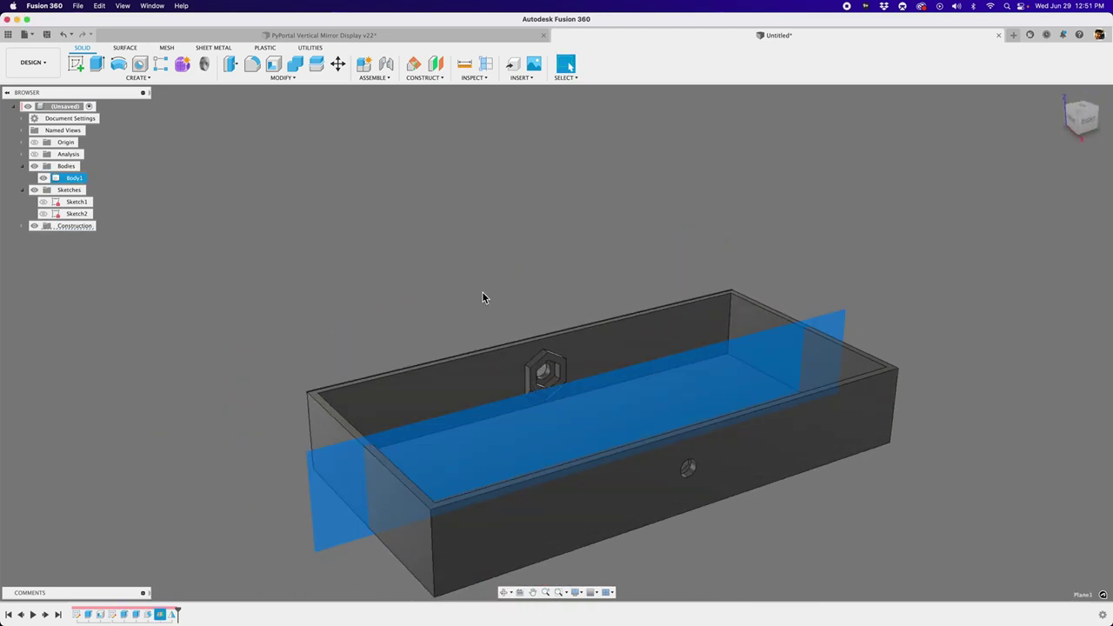
{"action": "key", "text": "v"}
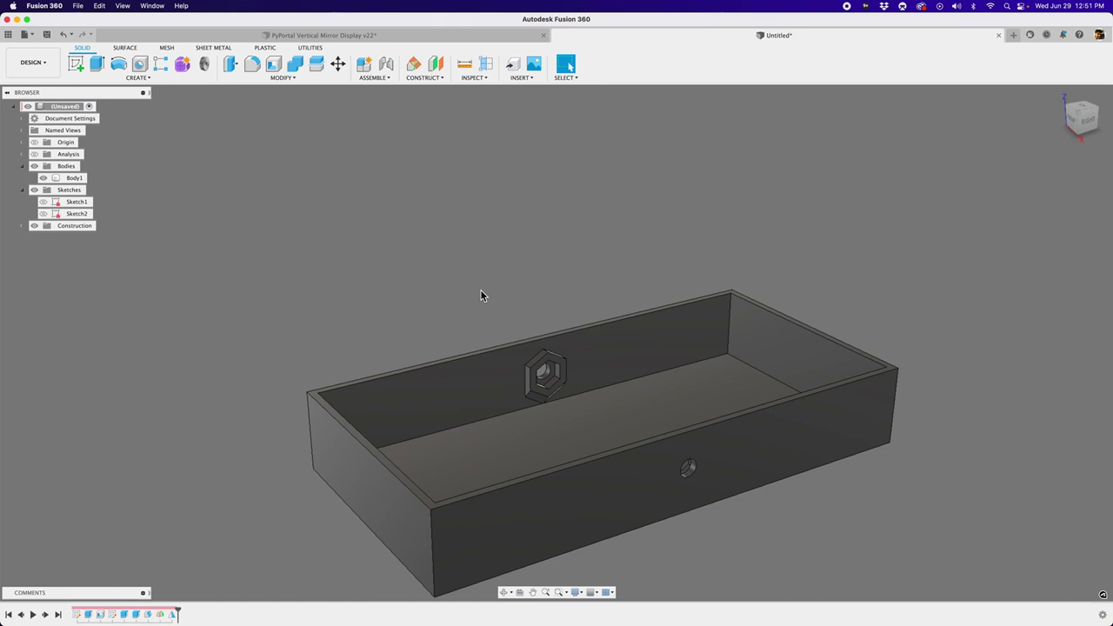
{"action": "scroll", "coordinate": [442, 331], "scroll_direction": "down", "scroll_amount": 3}
{"action": "left_click", "coordinate": [571, 368]}
{"action": "scroll", "coordinate": [578, 363], "scroll_direction": "up", "scroll_amount": 3}
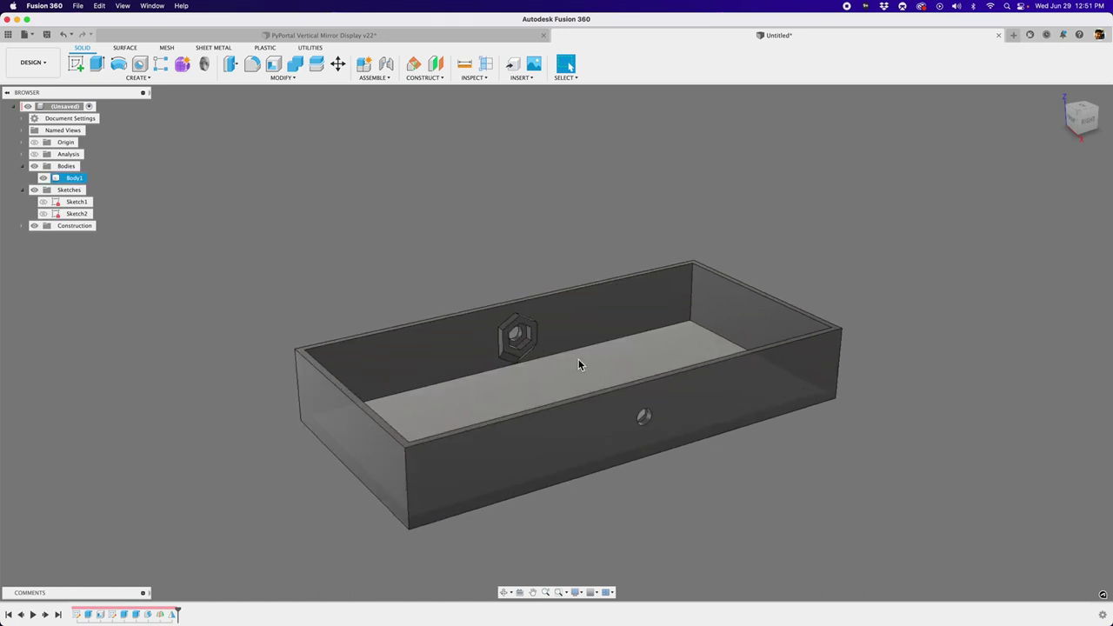
{"action": "key", "text": "Escape"}
{"action": "double_click", "coordinate": [128, 615]}
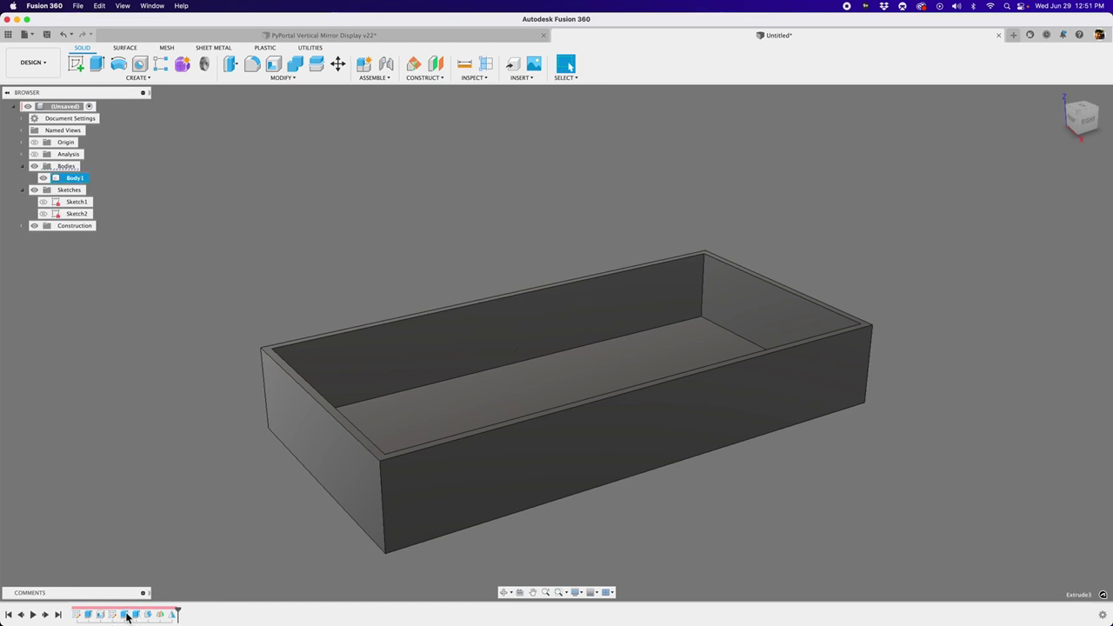
{"action": "left_click", "coordinate": [697, 292]}
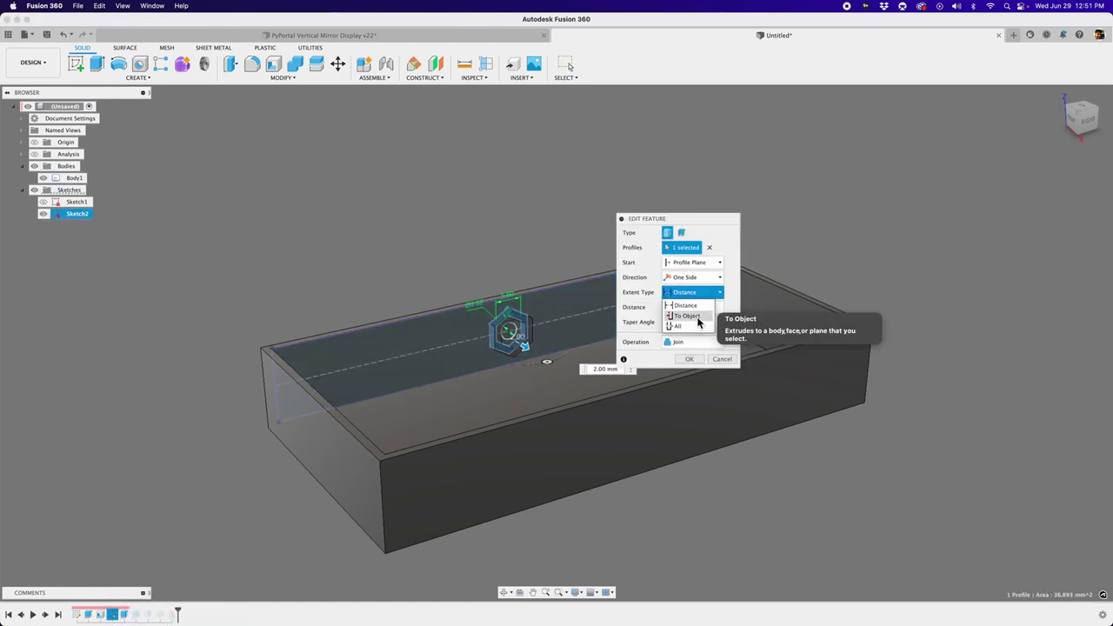
{"action": "left_click", "coordinate": [685, 305]}
{"action": "left_click", "coordinate": [721, 359]}
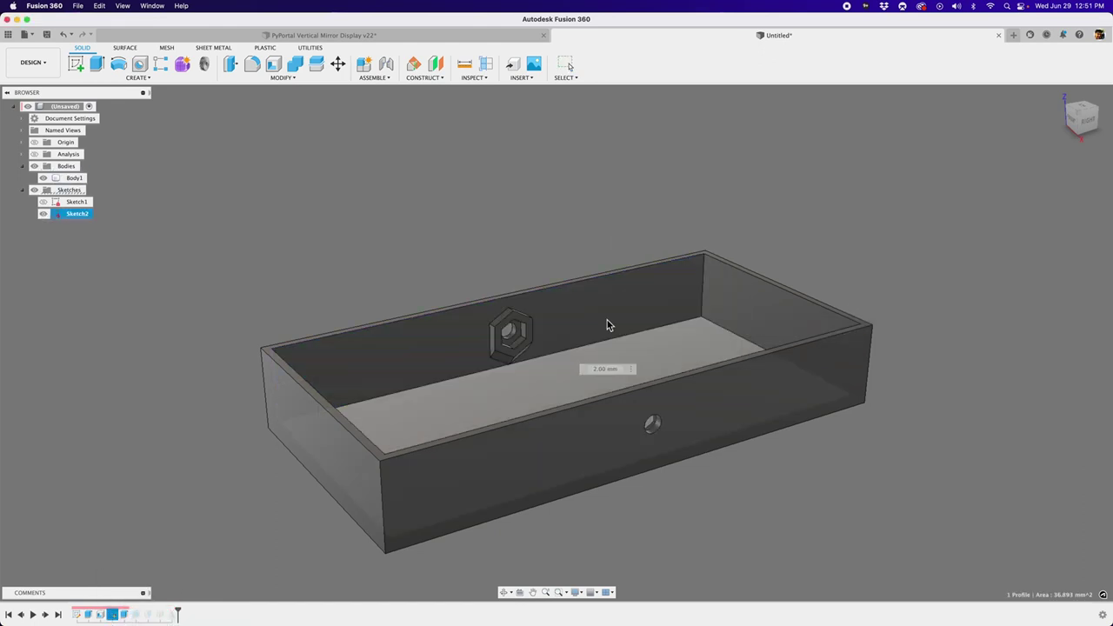
{"action": "middle_click_drag", "start_coordinate": [458, 267], "coordinate": [555, 283], "text": "shift"}
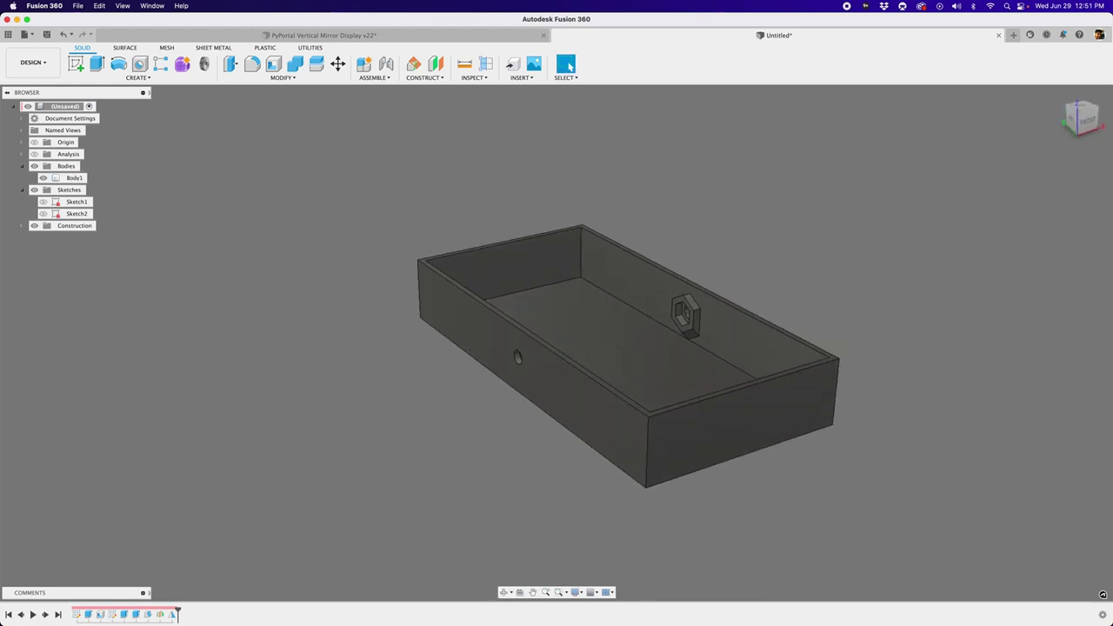
{"action": "double_click", "coordinate": [125, 614]}
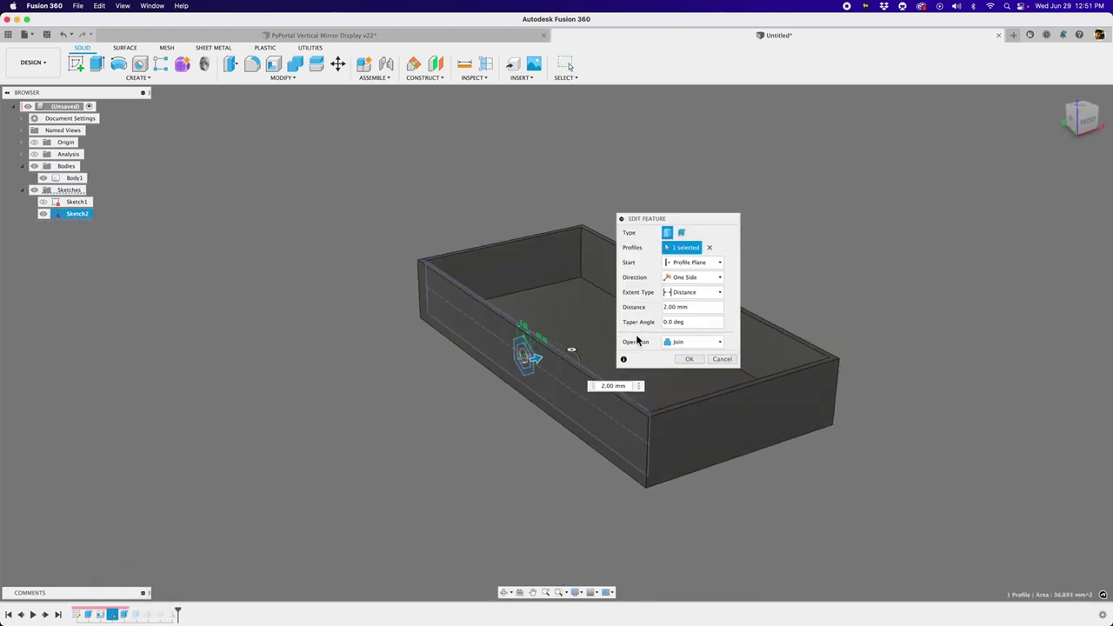
{"action": "key", "text": "Return"}
{"action": "double_click", "coordinate": [91, 615]}
{"action": "key", "text": "Return"}
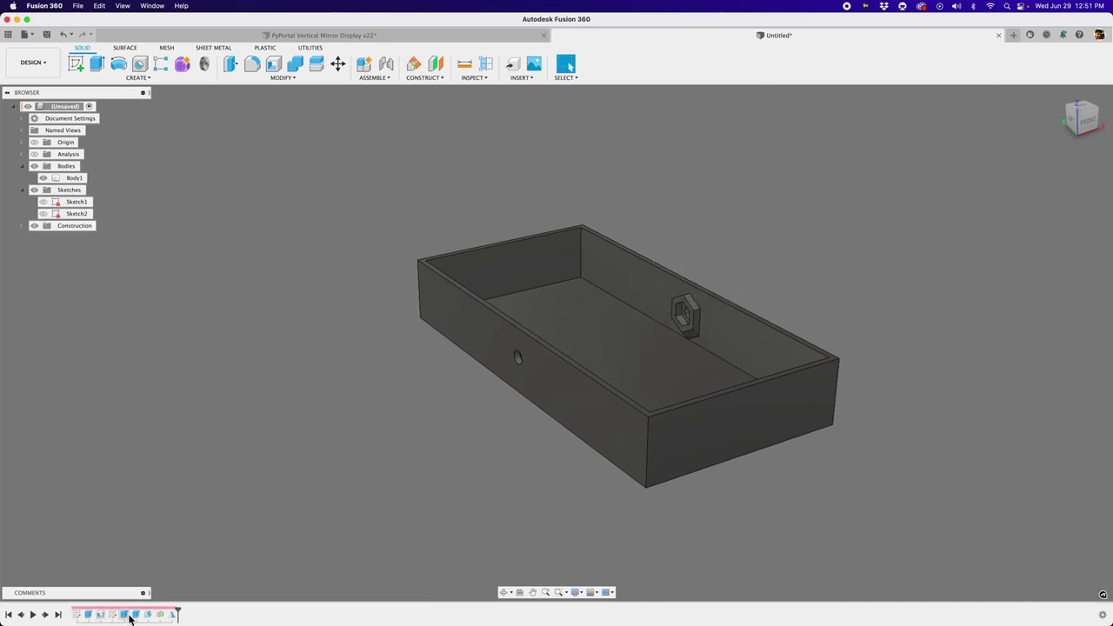
{"action": "double_click", "coordinate": [132, 615]}
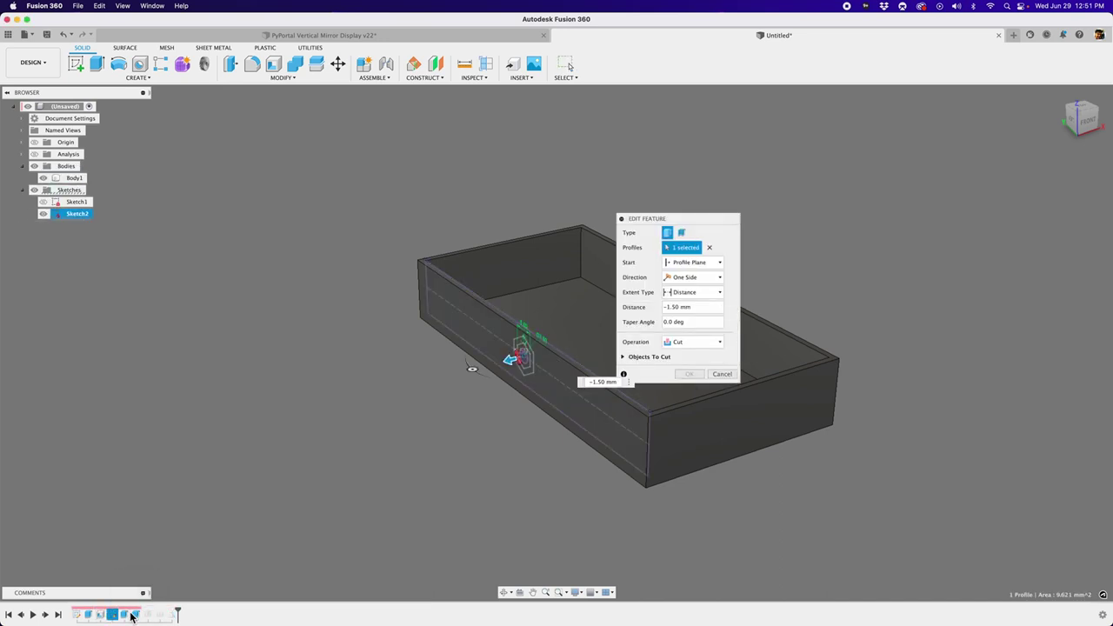
{"action": "left_click", "coordinate": [720, 309]}
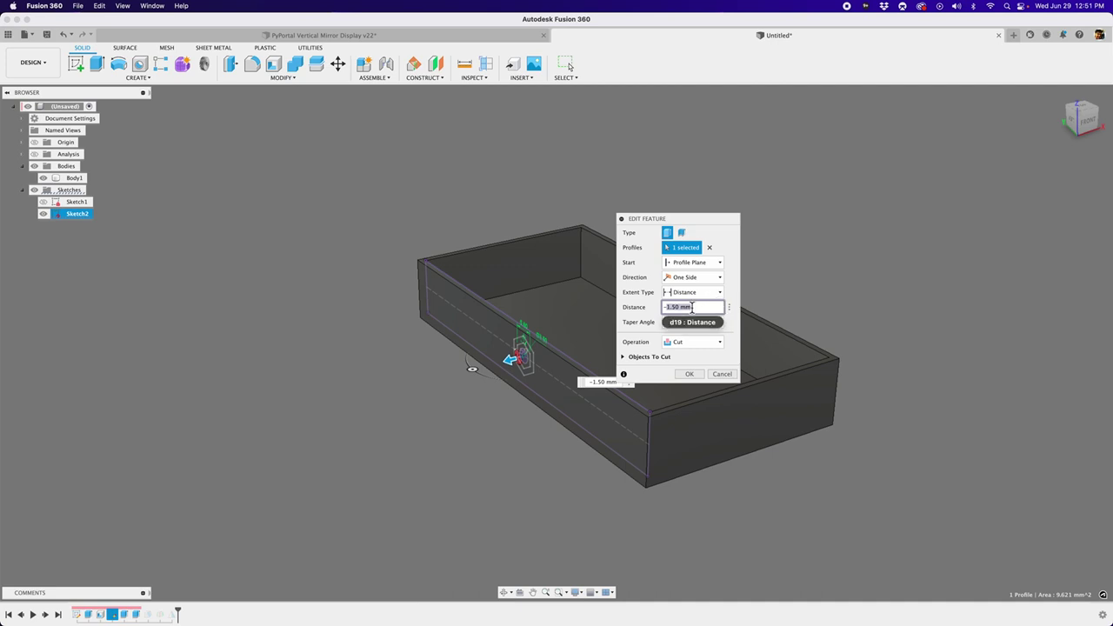
{"action": "key", "text": "Return"}
{"action": "double_click", "coordinate": [111, 611]}
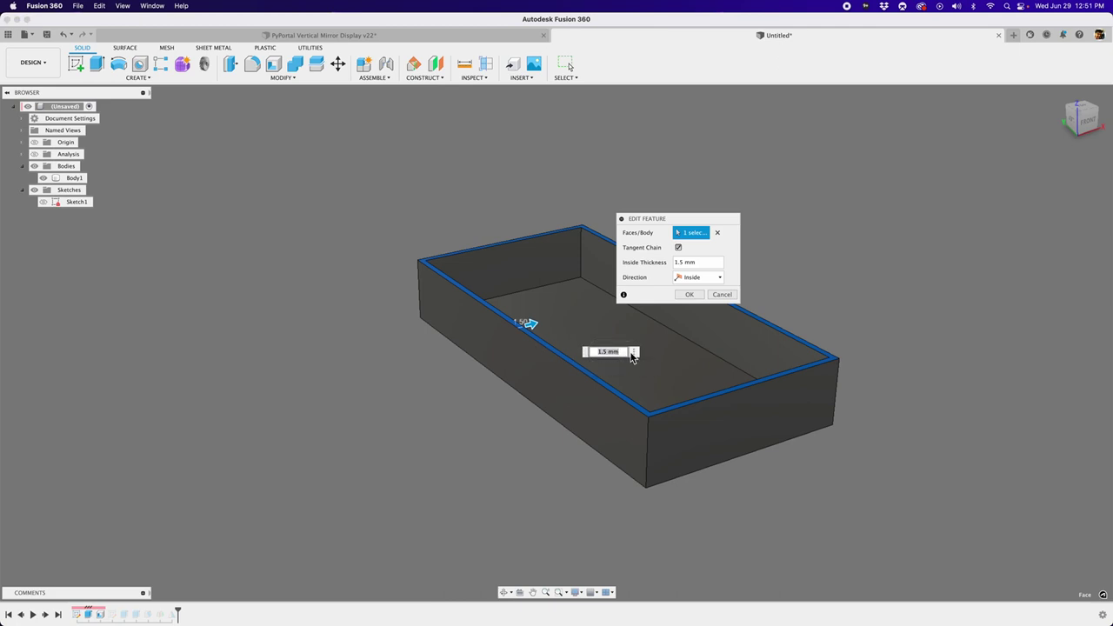
{"action": "key", "text": "Return"}
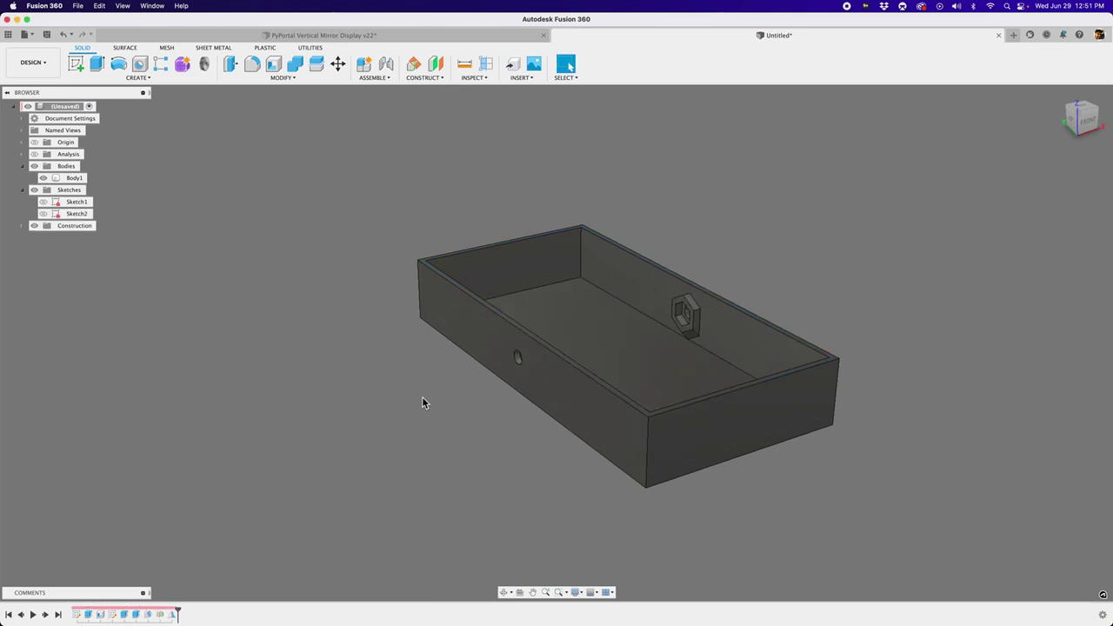
{"action": "mouse_move", "coordinate": [423, 402]}
{"action": "middle_mouse_down", "text": "shift"}
{"action": "mouse_move", "coordinate": [487, 408]}
{"action": "mouse_move", "coordinate": [429, 418]}
{"action": "middle_mouse_up", "text": "shift"}
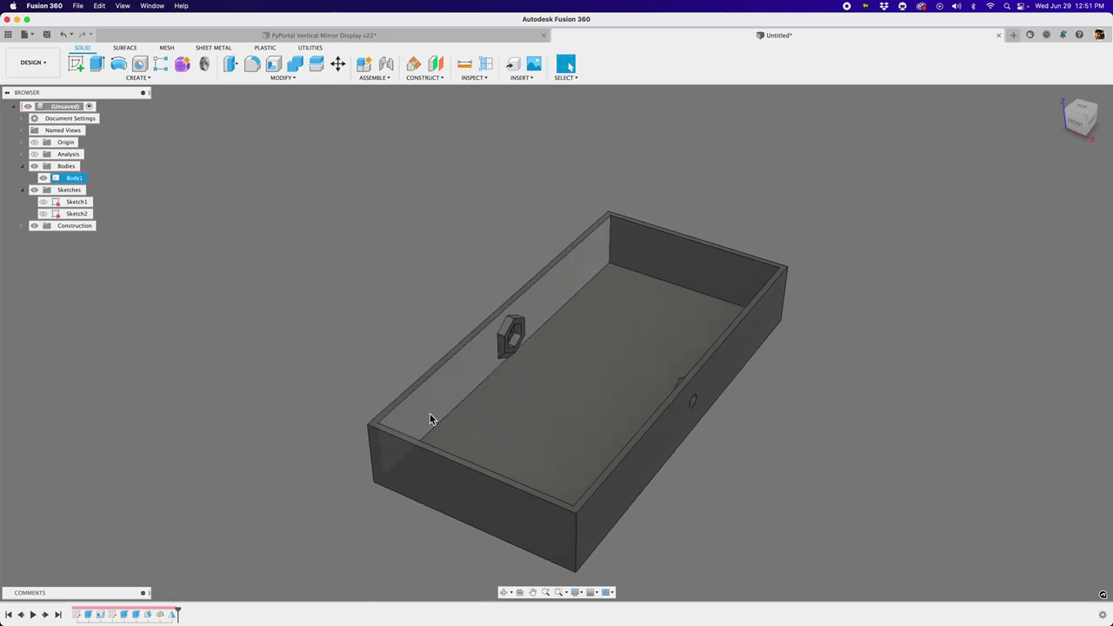
{"action": "middle_click_drag", "start_coordinate": [417, 418], "coordinate": [504, 387], "text": "shift"}
{"action": "scroll", "coordinate": [508, 326], "scroll_direction": "up", "scroll_amount": 5}
{"action": "scroll", "coordinate": [508, 326], "scroll_direction": "up", "scroll_amount": 3}
{"action": "scroll", "coordinate": [510, 326], "scroll_direction": "down", "scroll_amount": 8}
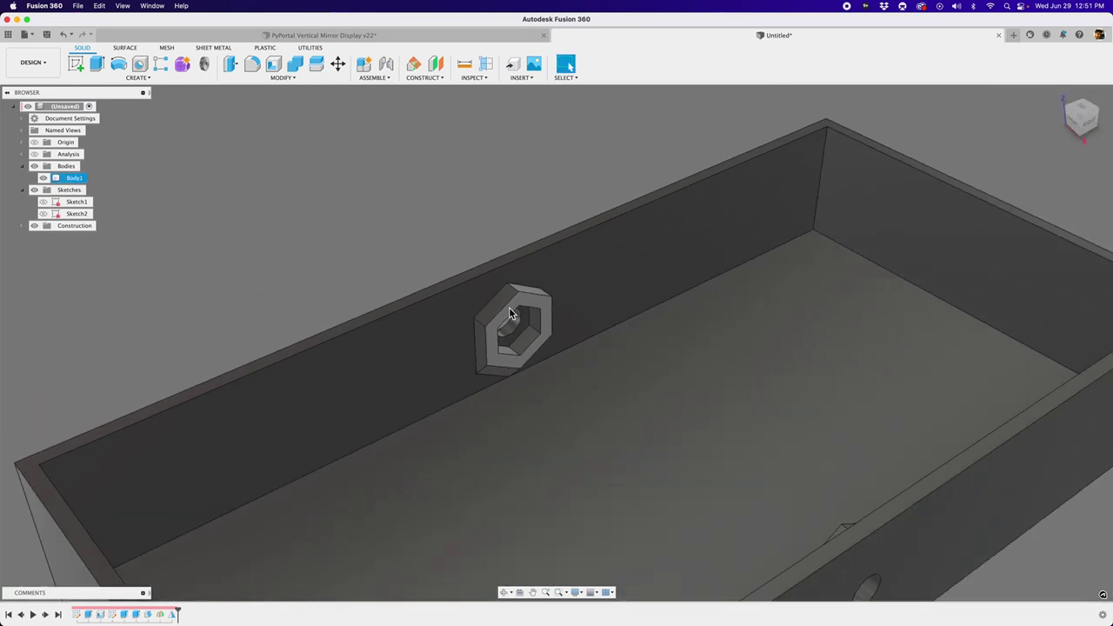
{"action": "scroll", "coordinate": [511, 326], "scroll_direction": "down", "scroll_amount": 2}
{"action": "mouse_move", "coordinate": [511, 326]}
{"action": "middle_mouse_down", "text": "shift"}
{"action": "mouse_move", "coordinate": [415, 312]}
{"action": "mouse_move", "coordinate": [504, 323]}
{"action": "middle_mouse_up", "text": "shift"}
{"action": "scroll", "coordinate": [507, 320], "scroll_direction": "up", "scroll_amount": 3}
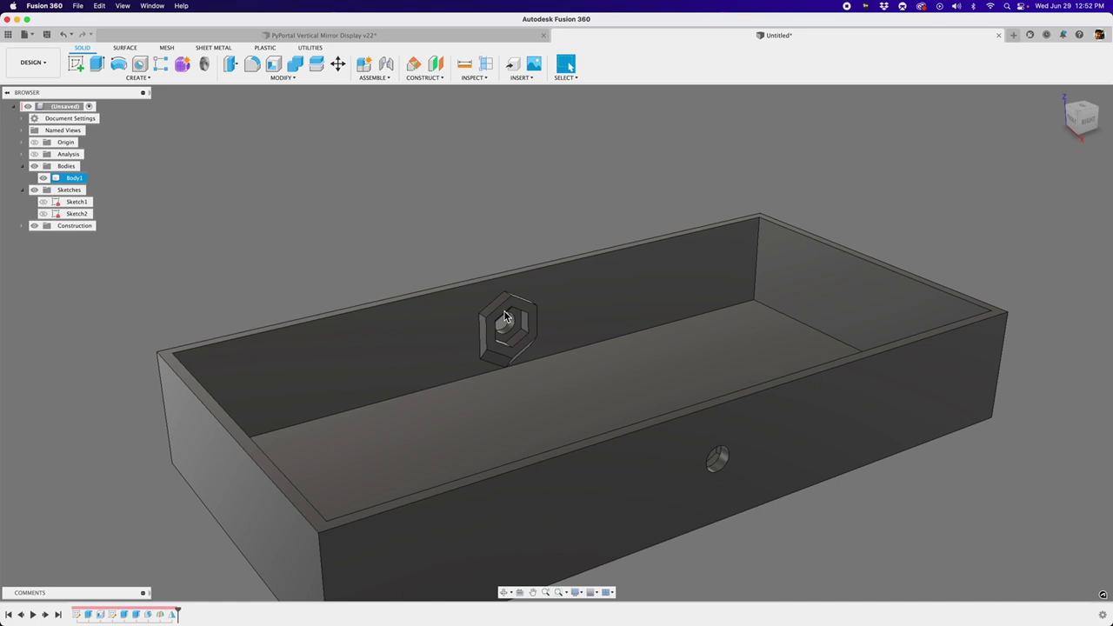
{"action": "scroll", "coordinate": [507, 318], "scroll_direction": "down", "scroll_amount": 5}
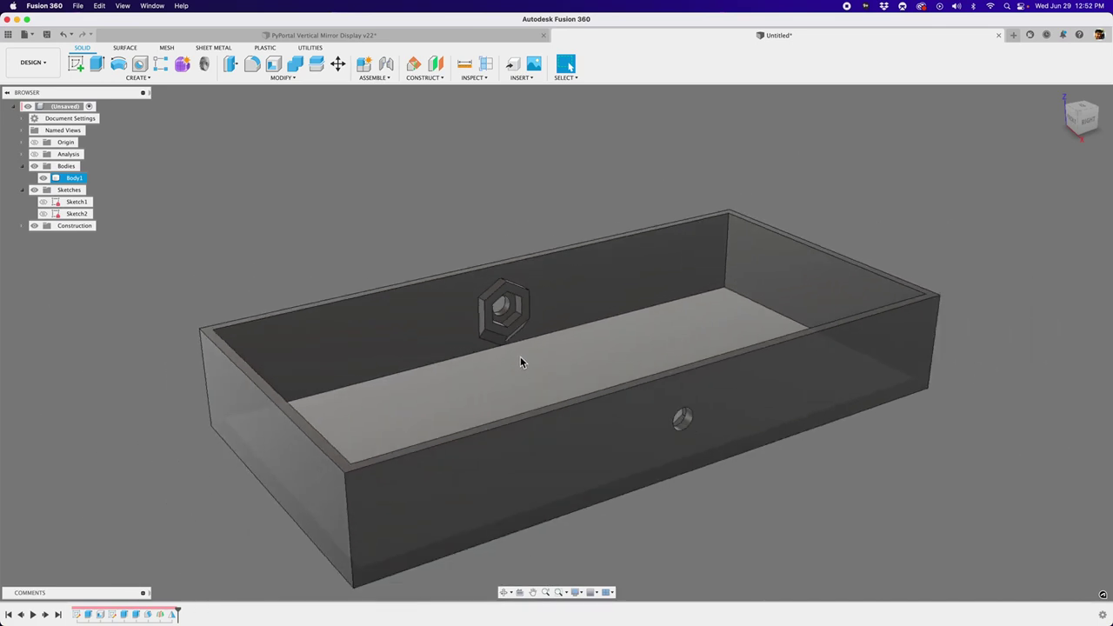
{"action": "left_click", "coordinate": [412, 268]}
Step: Orbit the PyPortal Vertical Mirror Display assembly, then switch to Chrome's Smart Mirror guide
{"action": "left_click", "coordinate": [439, 35]}
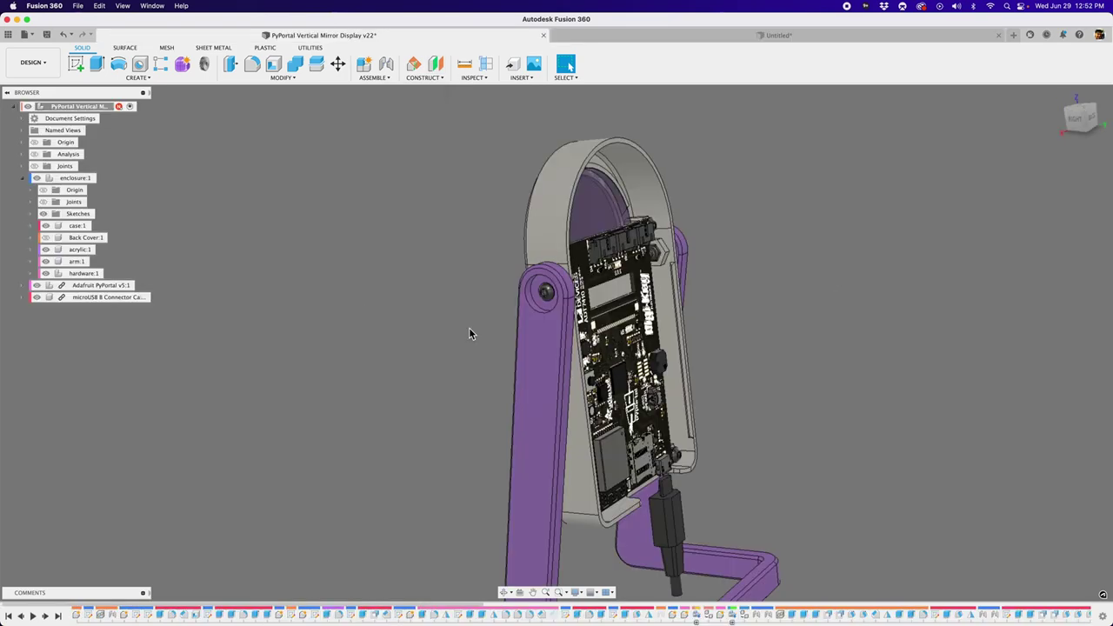
{"action": "middle_click_drag", "start_coordinate": [401, 362], "coordinate": [479, 350], "text": "shift"}
{"action": "scroll", "coordinate": [607, 306], "scroll_direction": "up", "scroll_amount": 3}
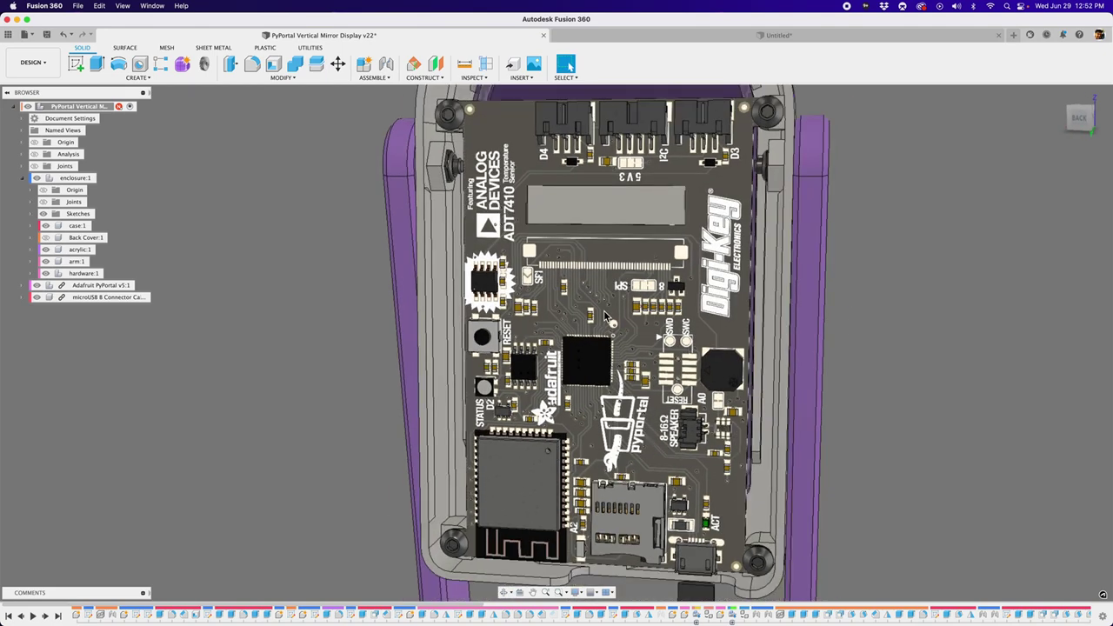
{"action": "scroll", "coordinate": [607, 306], "scroll_direction": "down", "scroll_amount": 2}
{"action": "middle_click_drag", "start_coordinate": [808, 356], "coordinate": [822, 305], "text": "shift"}
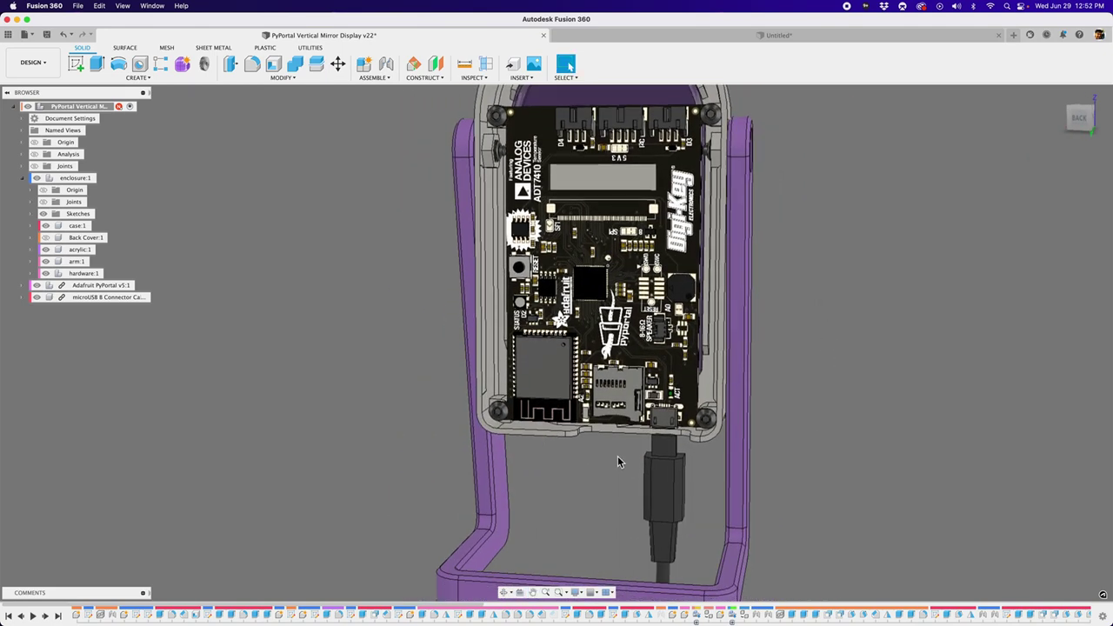
{"action": "middle_click_drag", "start_coordinate": [621, 457], "coordinate": [639, 409], "text": "shift"}
{"action": "key", "text": "super+Tab"}
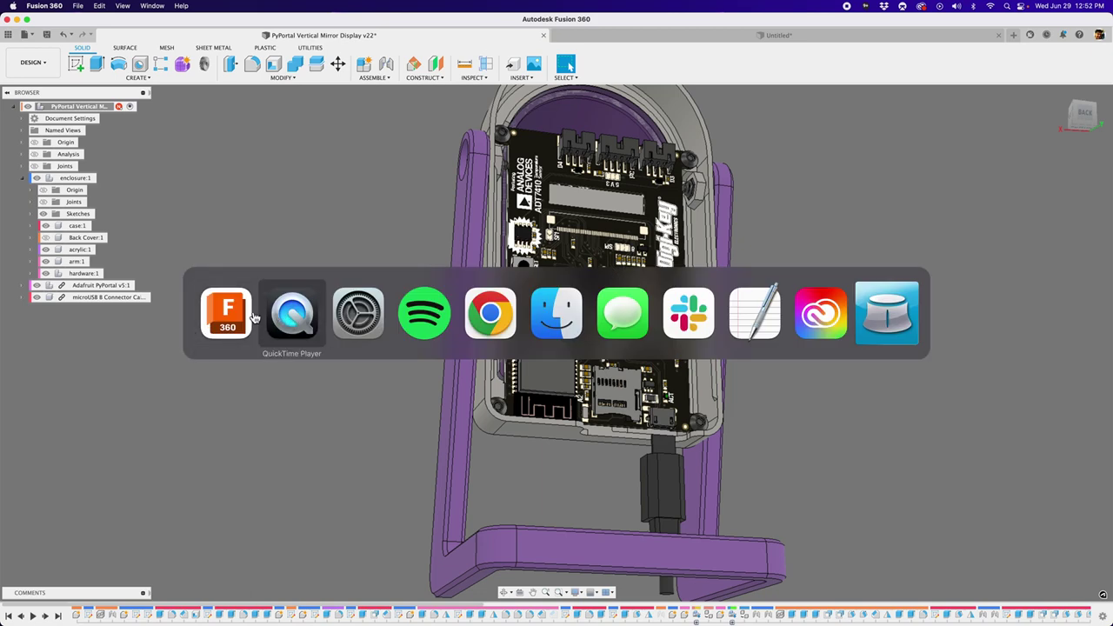
{"action": "left_click", "coordinate": [475, 315]}
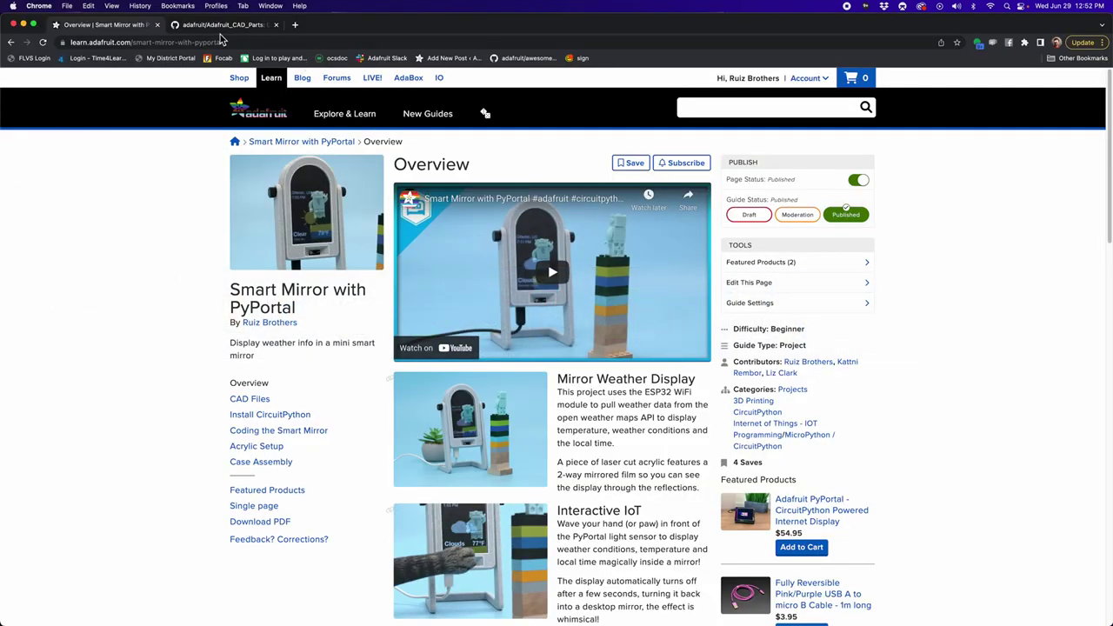
Step: Review the Smart Mirror with PyPortal guide's Overview and Parts list, then go to the Adafruit_CAD_Parts repo
{"action": "scroll", "coordinate": [459, 281], "scroll_direction": "down", "scroll_amount": 3}
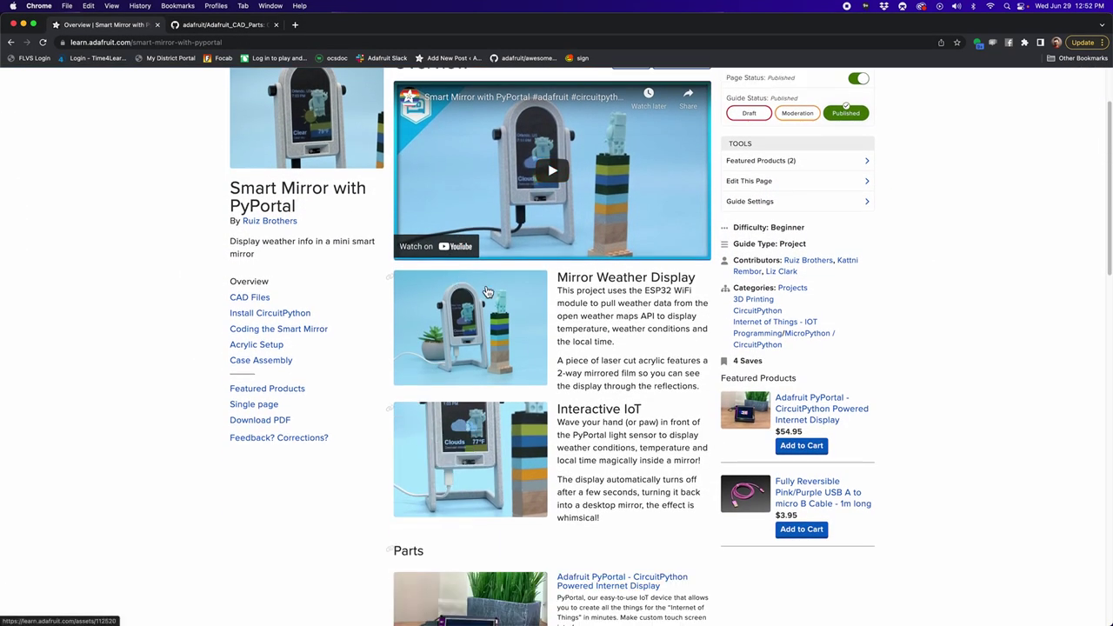
{"action": "scroll", "coordinate": [600, 365], "scroll_direction": "down", "scroll_amount": 10}
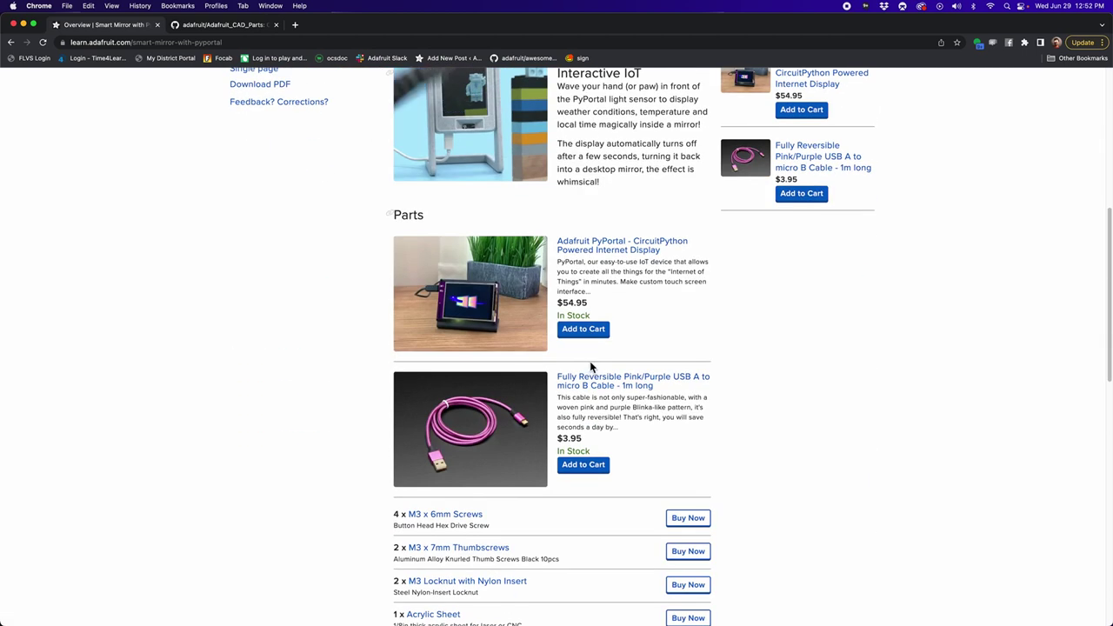
{"action": "scroll", "coordinate": [589, 361], "scroll_direction": "up", "scroll_amount": 6}
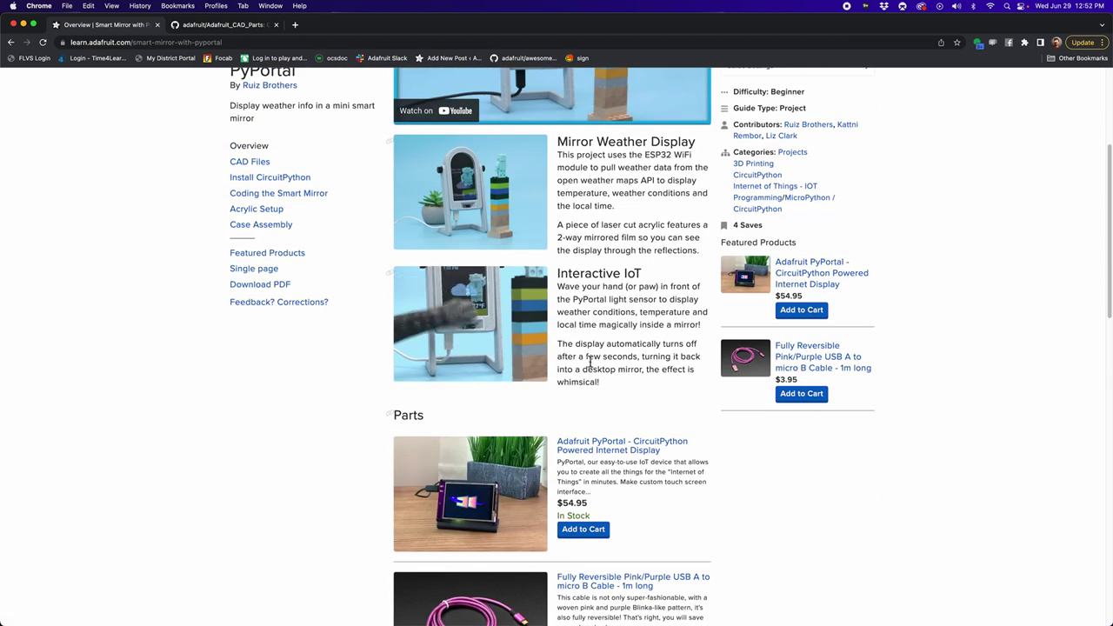
{"action": "scroll", "coordinate": [590, 361], "scroll_direction": "down", "scroll_amount": 15}
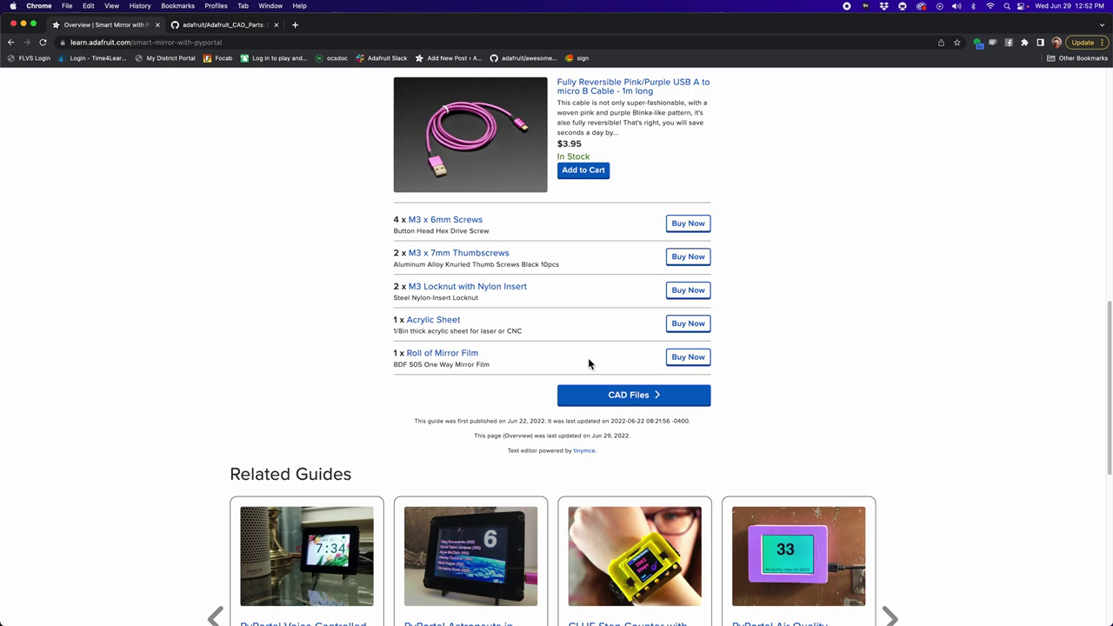
{"action": "scroll", "coordinate": [588, 358], "scroll_direction": "up", "scroll_amount": 20}
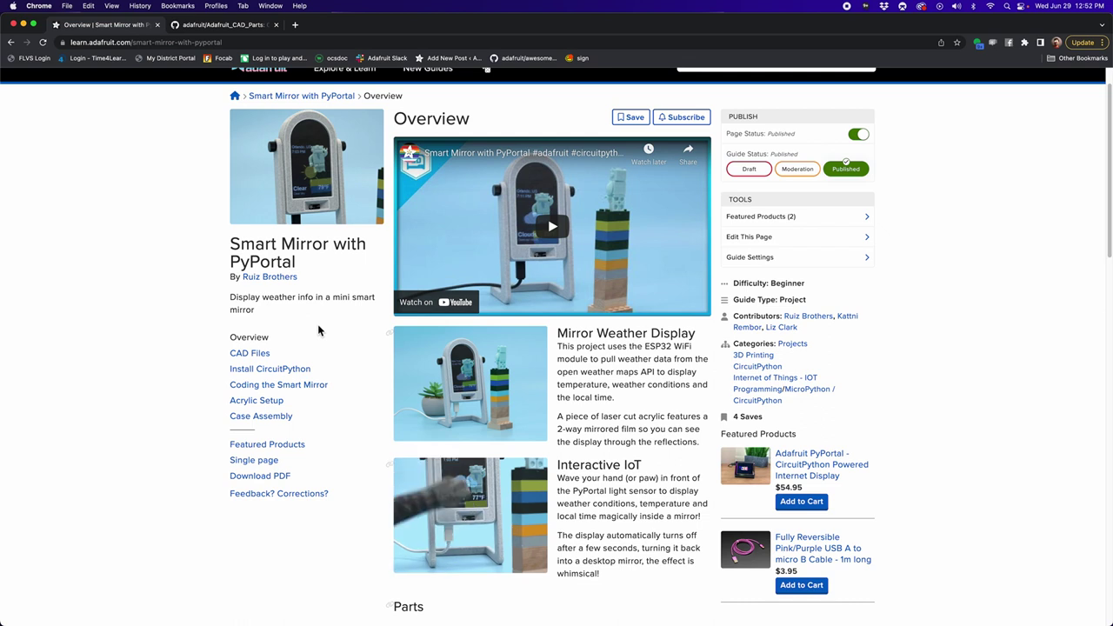
{"action": "scroll", "coordinate": [318, 330], "scroll_direction": "up", "scroll_amount": 2}
{"action": "left_click", "coordinate": [223, 26]}
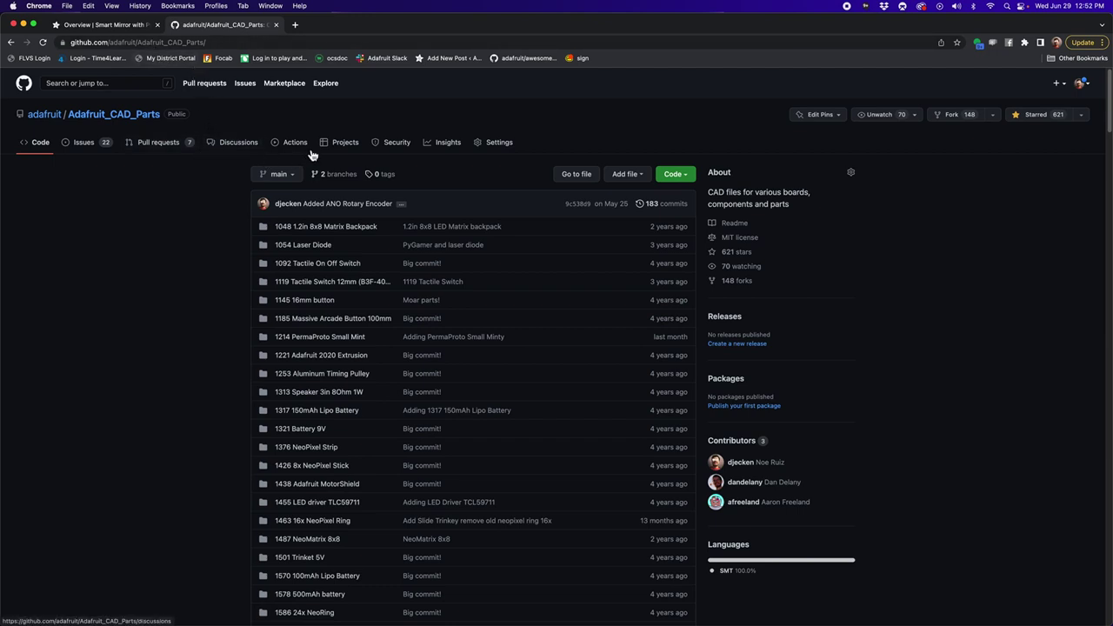
Step: Browse the Adafruit_CAD_Parts file list and search the page for PyPortal
{"action": "scroll", "coordinate": [330, 161], "scroll_direction": "down", "scroll_amount": 2}
{"action": "scroll", "coordinate": [391, 174], "scroll_direction": "up", "scroll_amount": 2}
{"action": "scroll", "coordinate": [207, 251], "scroll_direction": "down", "scroll_amount": 15}
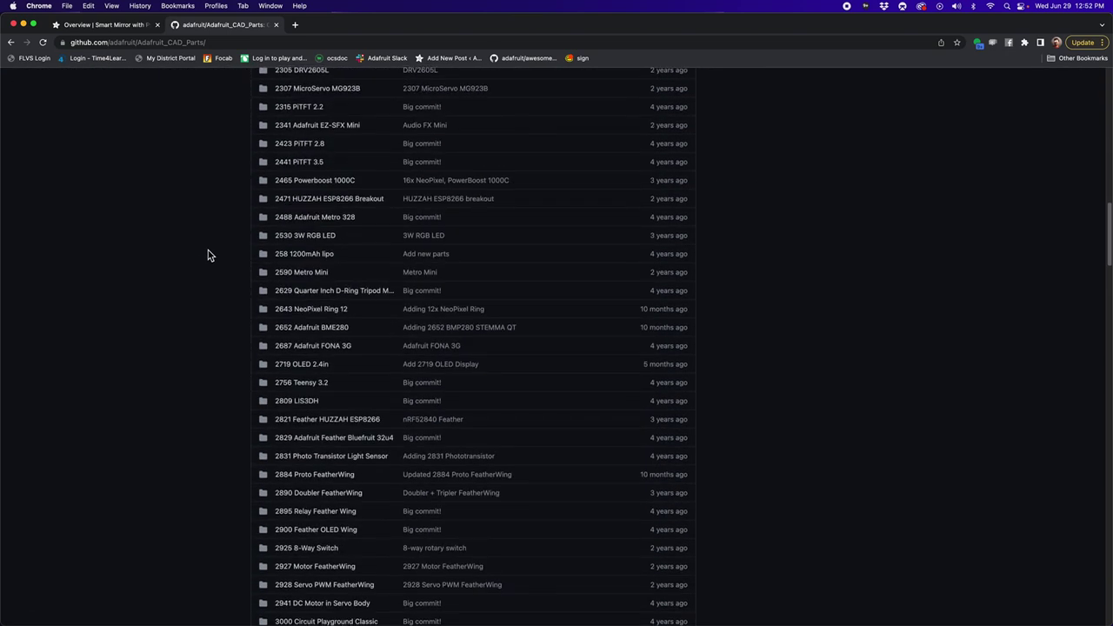
{"action": "scroll", "coordinate": [207, 255], "scroll_direction": "down", "scroll_amount": 20}
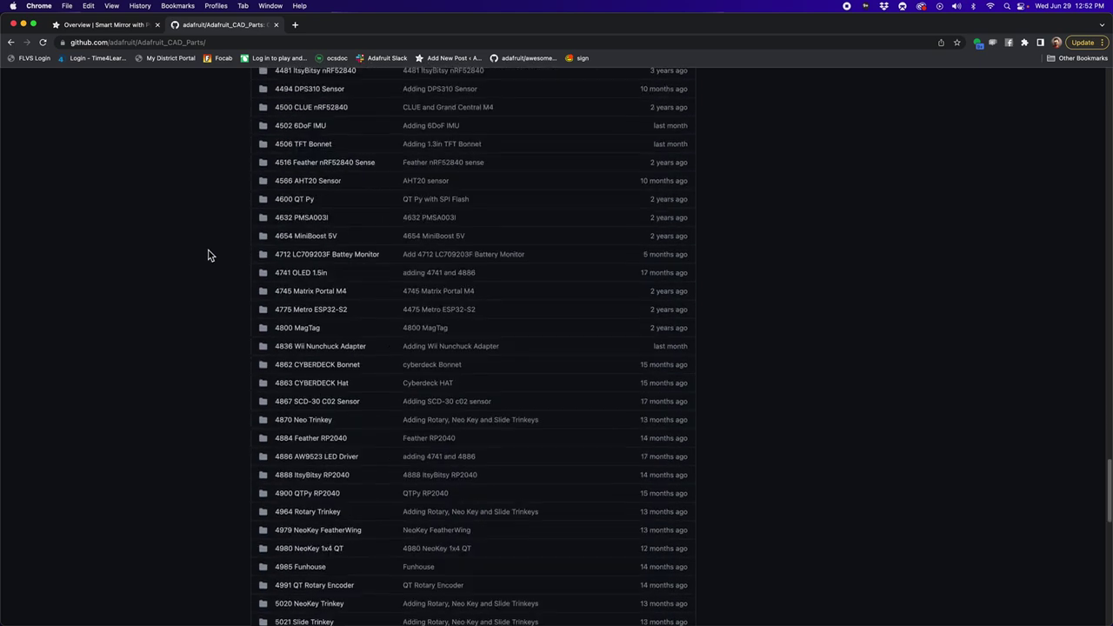
{"action": "scroll", "coordinate": [295, 250], "scroll_direction": "down", "scroll_amount": 15}
{"action": "scroll", "coordinate": [308, 270], "scroll_direction": "up", "scroll_amount": 10}
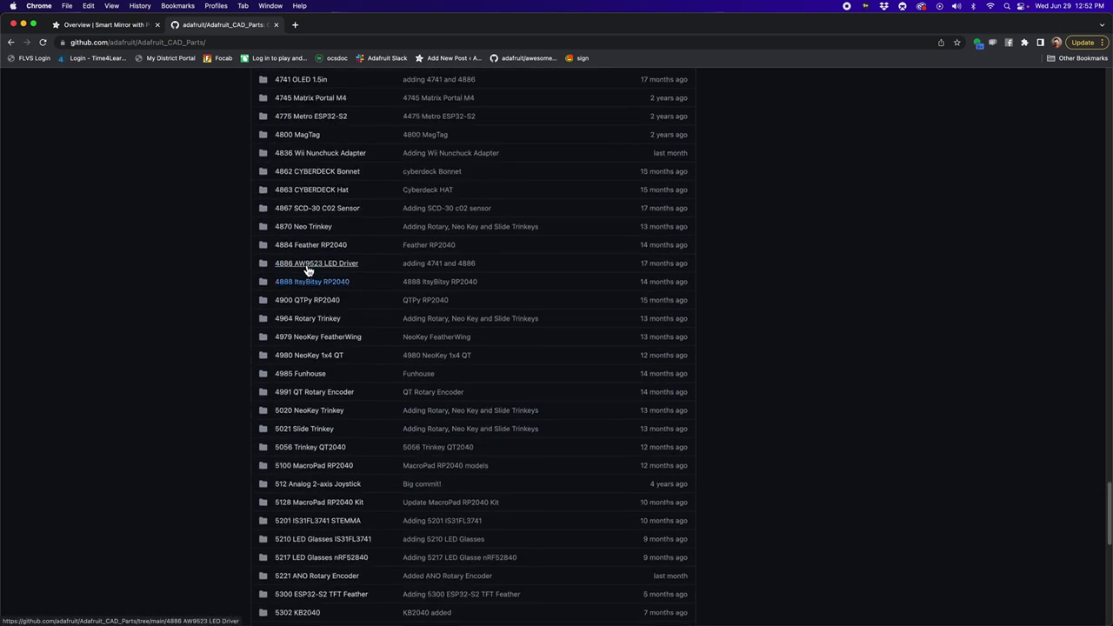
{"action": "scroll", "coordinate": [295, 270], "scroll_direction": "up", "scroll_amount": 10}
{"action": "key", "text": "super+f"}
{"action": "type", "text": "Por"}
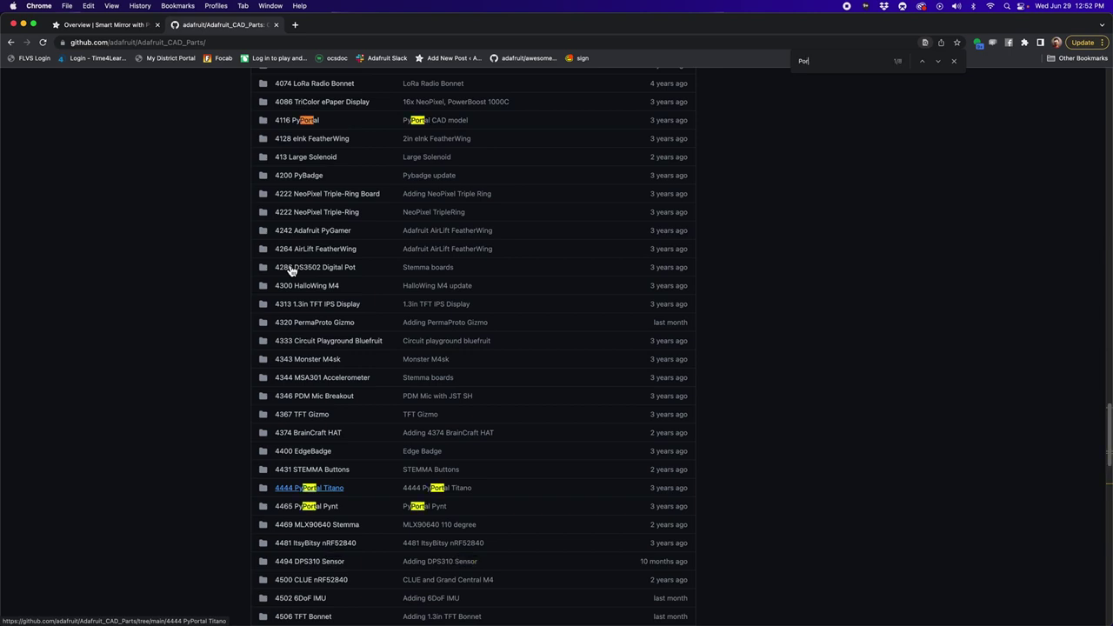
{"action": "type", "text": "Portal"}
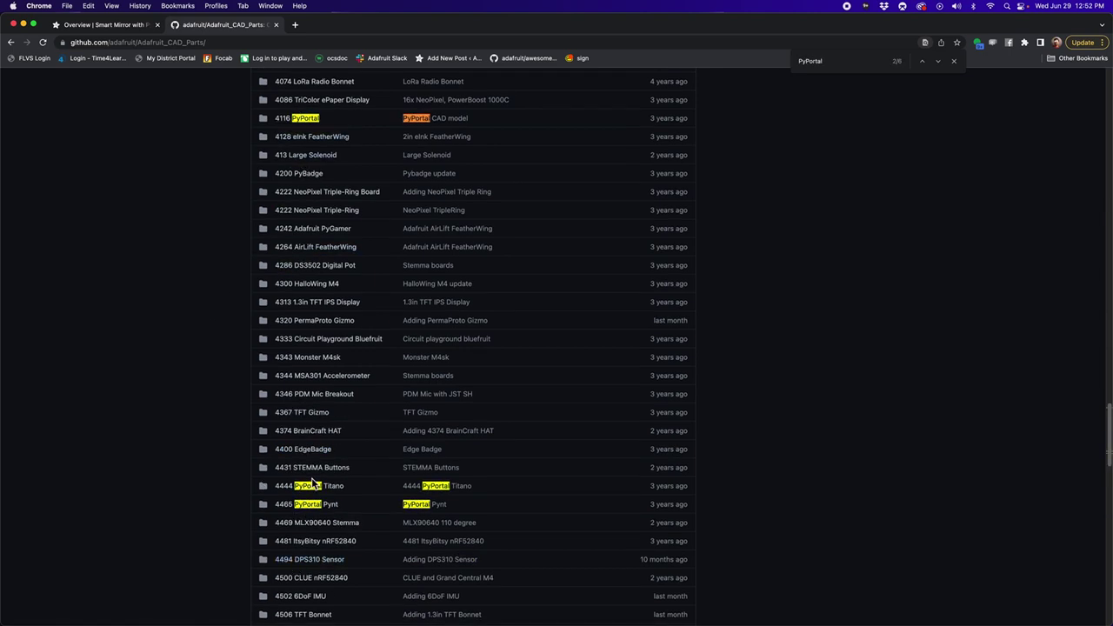
Step: Open the 4116 PyPortal folder showing its step, stl and f3d files, then return to Fusion 360
{"action": "left_click", "coordinate": [308, 122]}
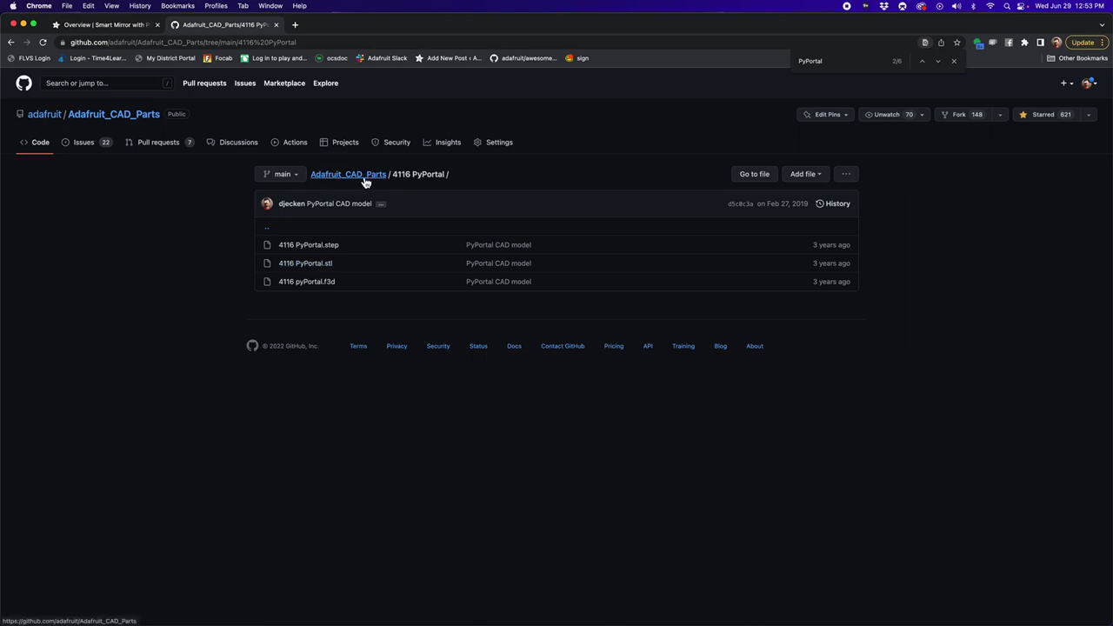
{"action": "left_click", "coordinate": [144, 25]}
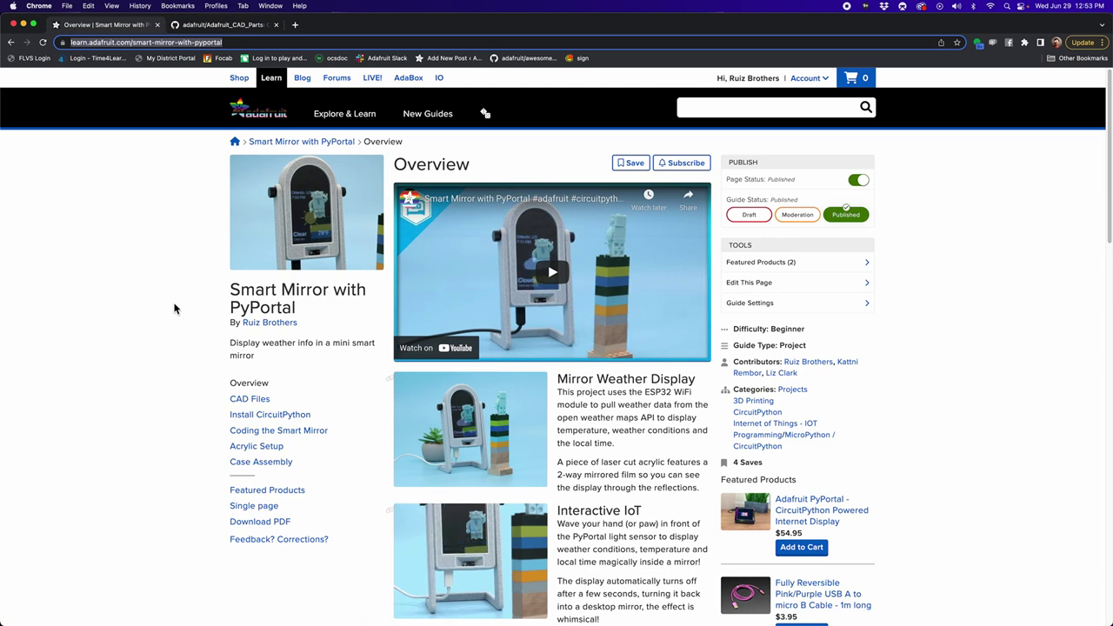
{"action": "key", "text": "super+Tab"}
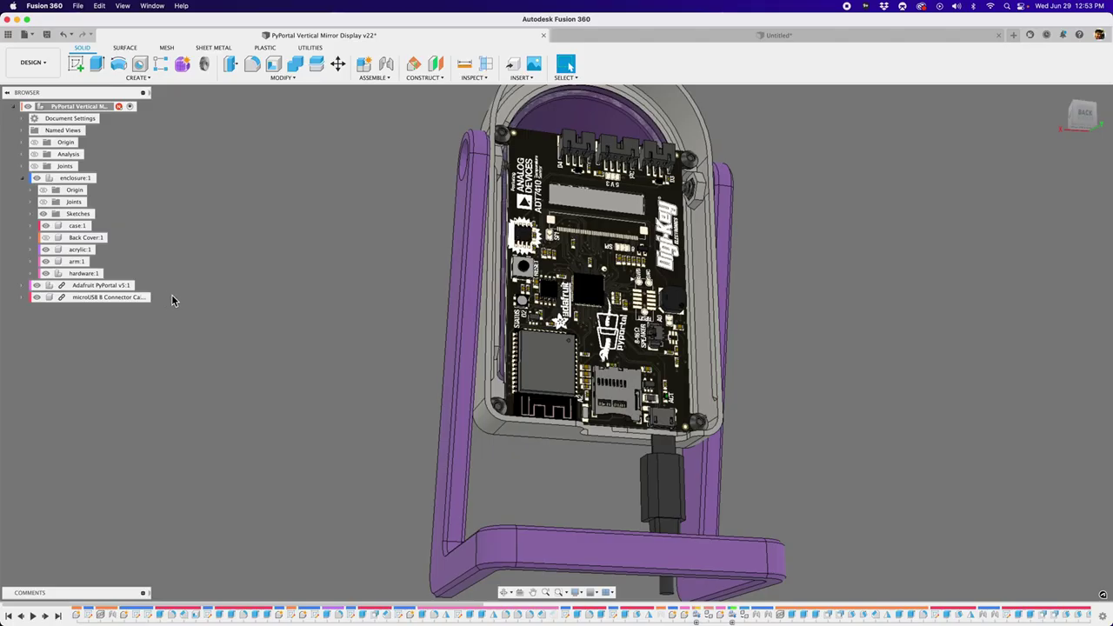